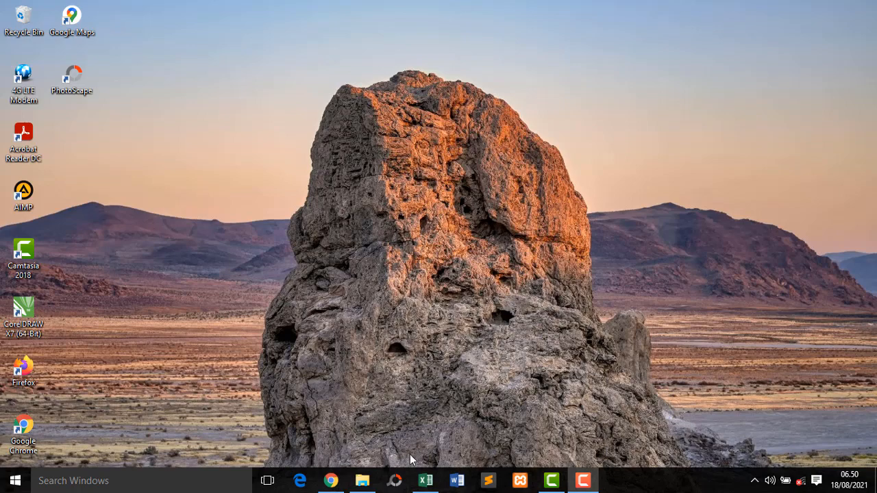
# Step: Switch to the 15tesT workbook in Excel and enter =LOWER(C4) in the purple cell C7 of the LOWER sheet
pyautogui.click(426, 481)
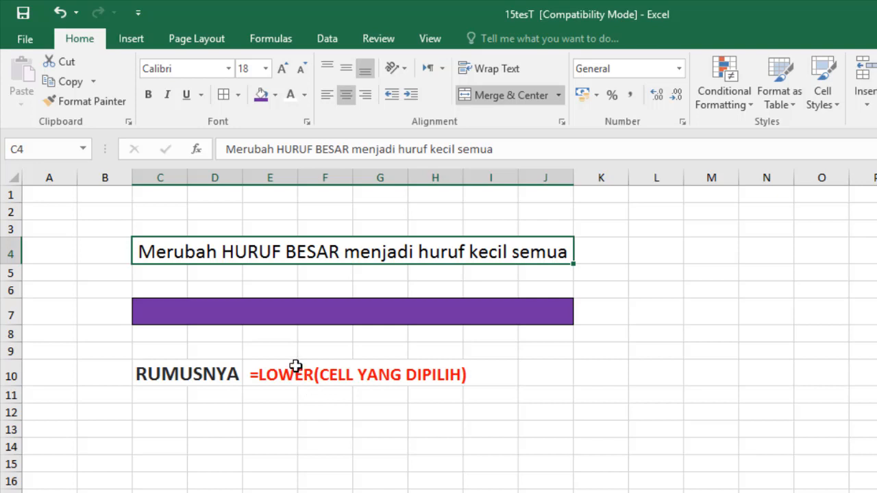
pyautogui.click(290, 308)
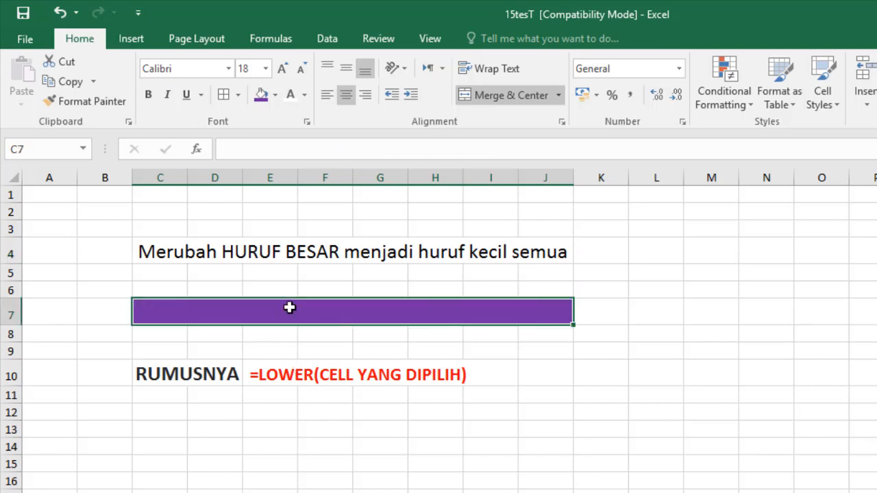
pyautogui.click(342, 344)
pyautogui.click(344, 315)
pyautogui.write('=LO')
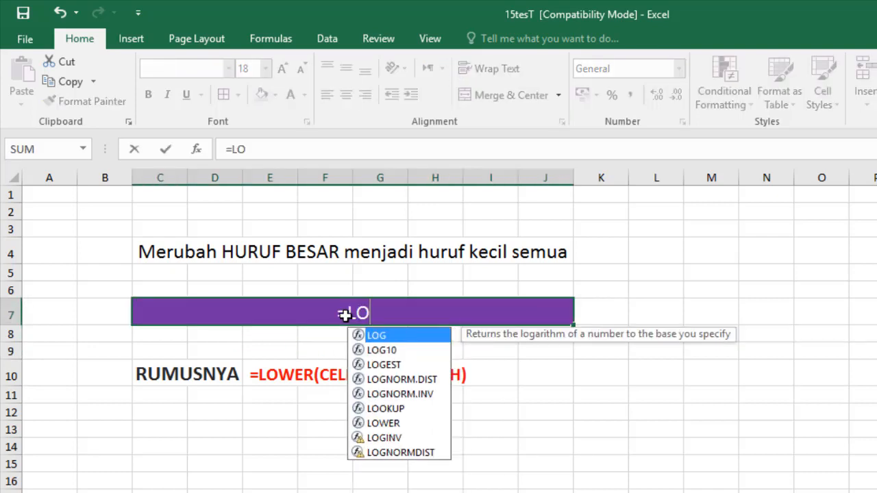
pyautogui.write('WER')
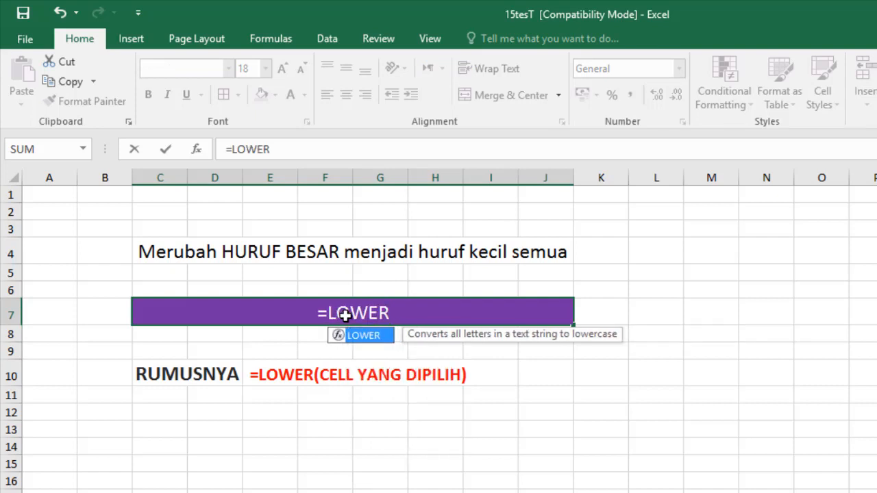
pyautogui.doubleClick(361, 336)
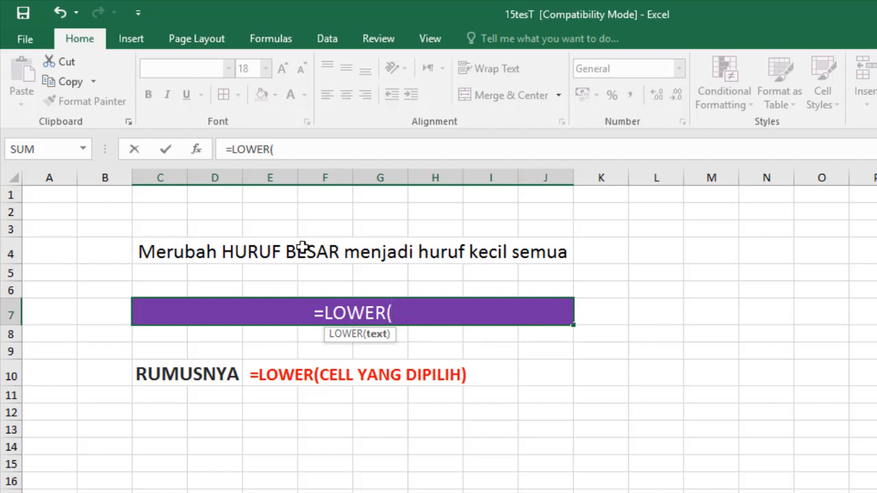
pyautogui.click(173, 251)
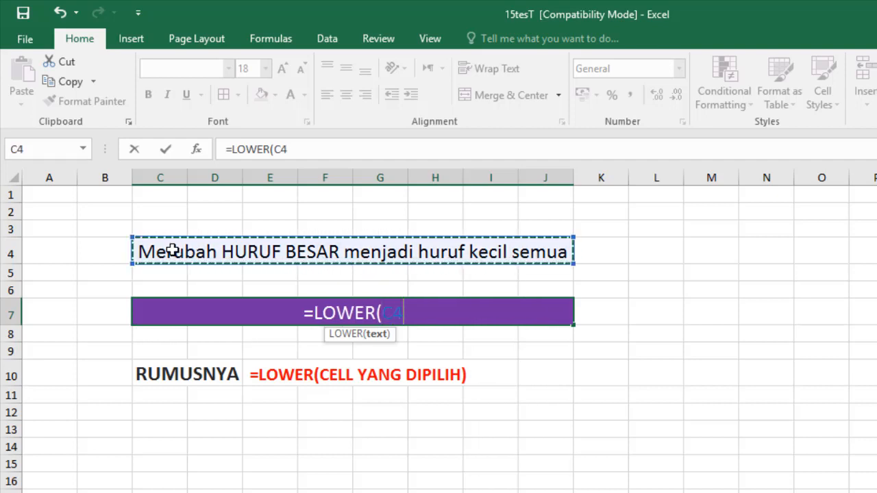
pyautogui.write(')')
pyautogui.press('Return')
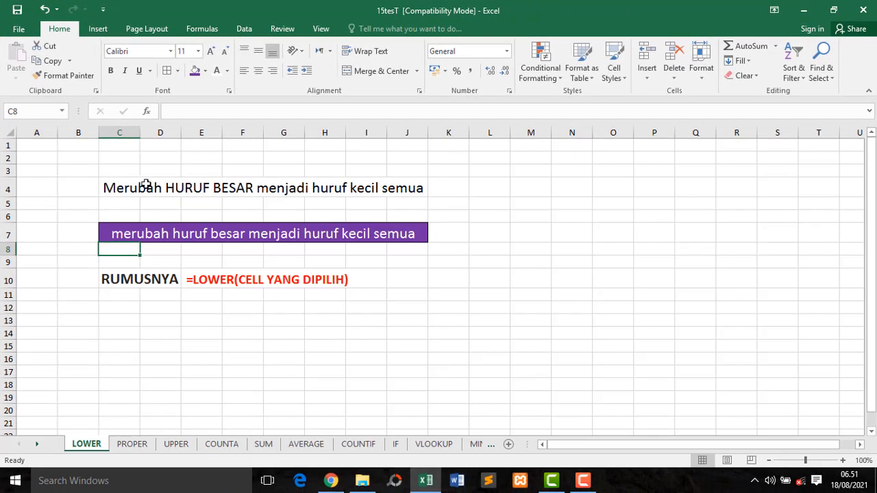
pyautogui.click(141, 233)
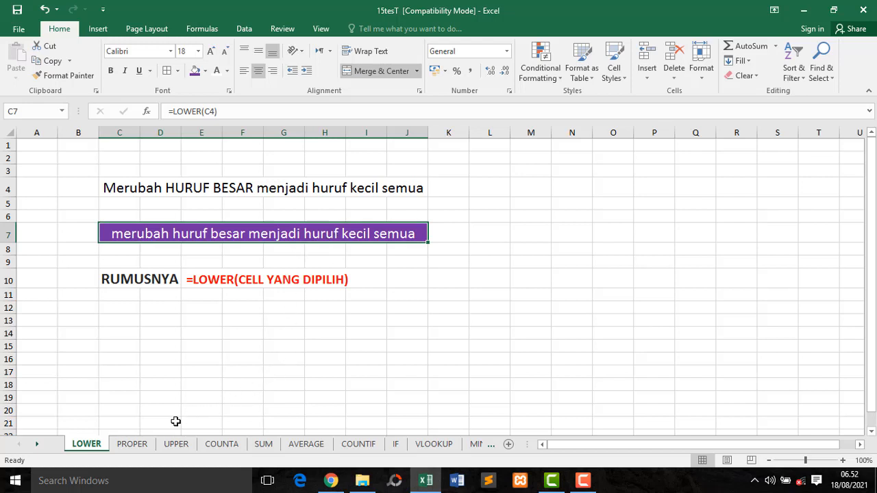
# Step: On the PROPER sheet, enter =PROPER(B4) in the purple cell B7 to capitalise each word of the sentence
pyautogui.click(132, 445)
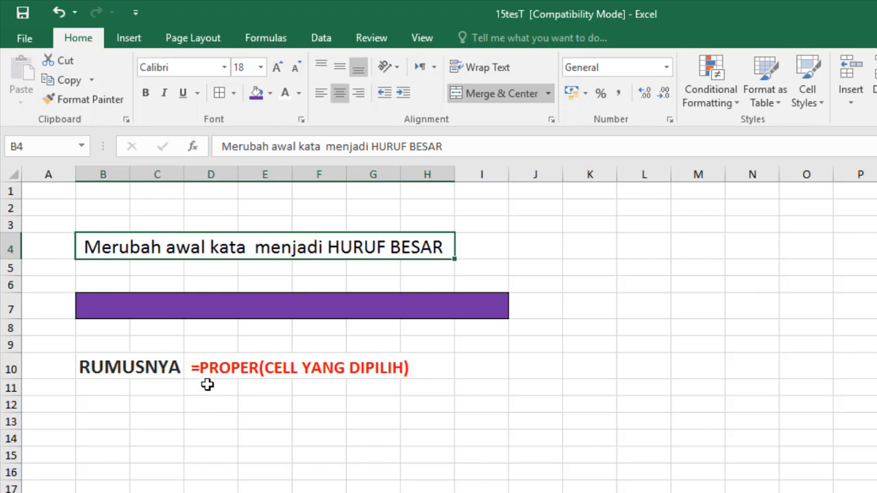
pyautogui.click(217, 309)
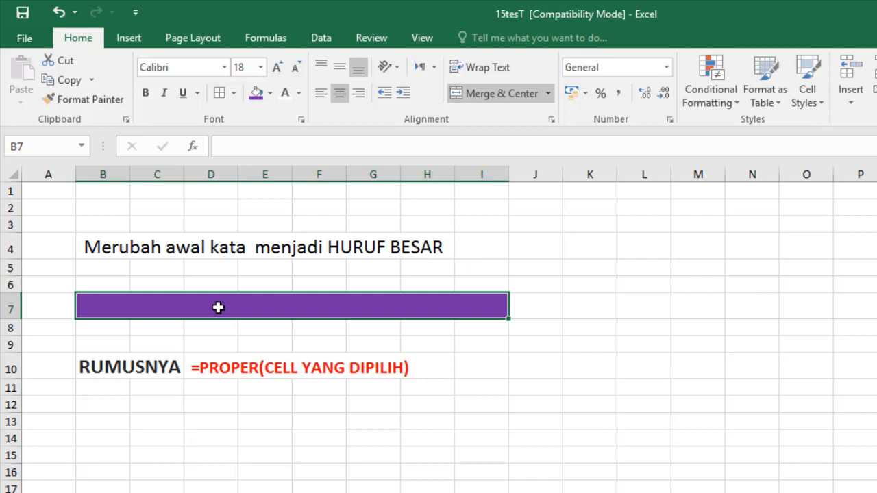
pyautogui.write('=P')
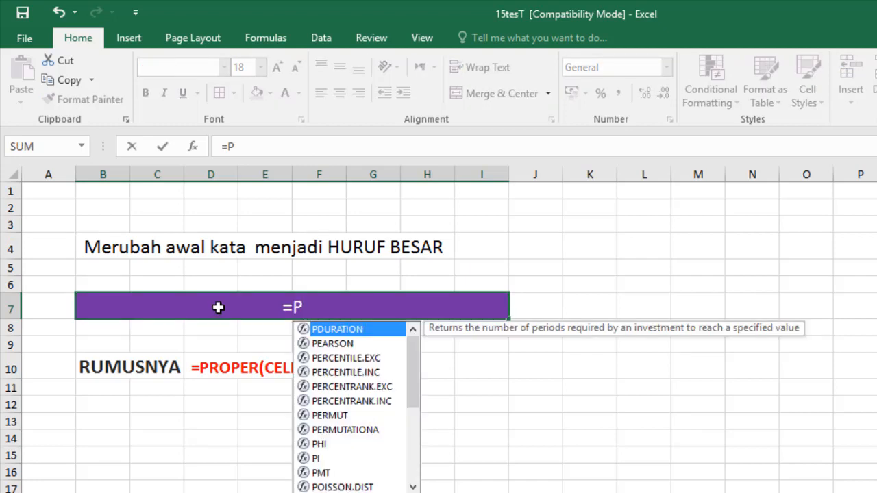
pyautogui.write('RO')
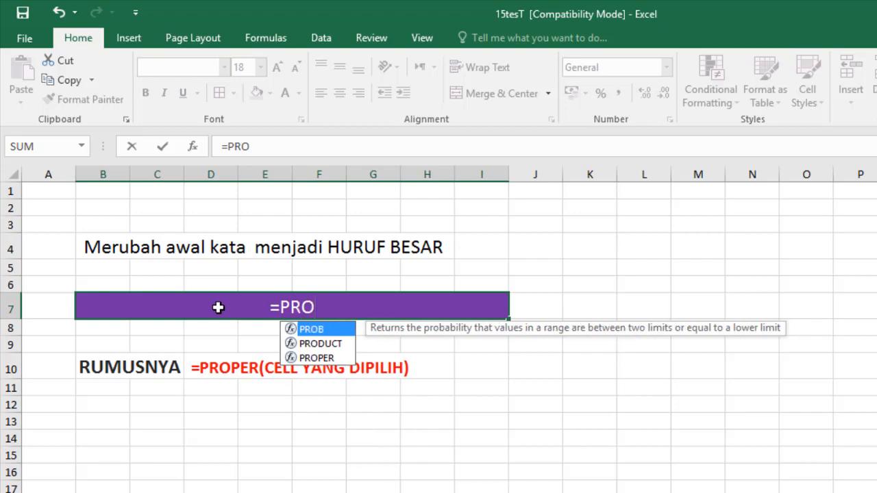
pyautogui.doubleClick(316, 358)
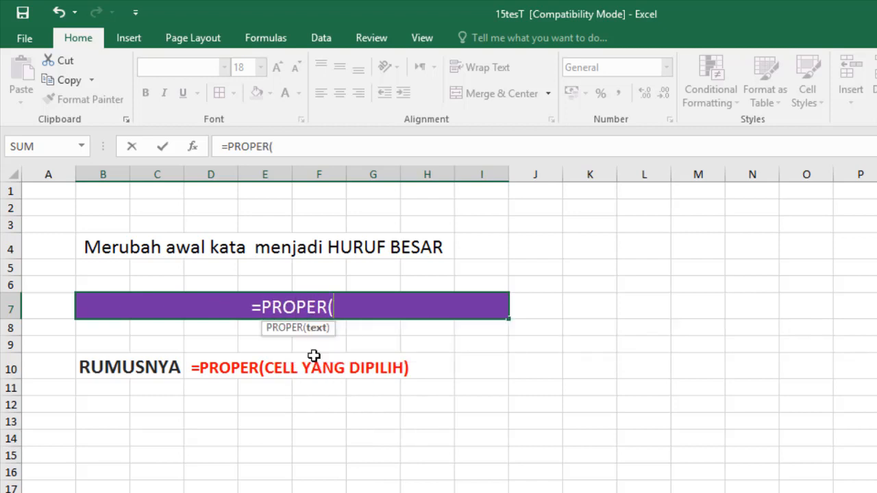
pyautogui.click(155, 251)
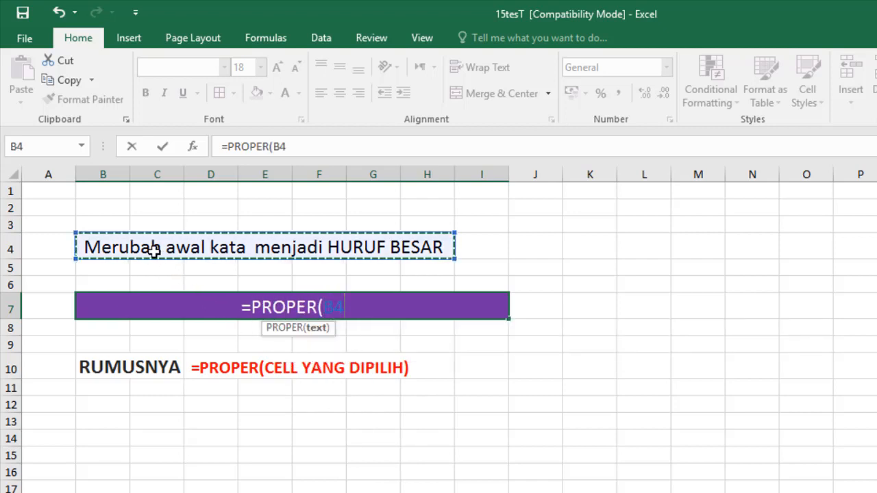
pyautogui.write(')')
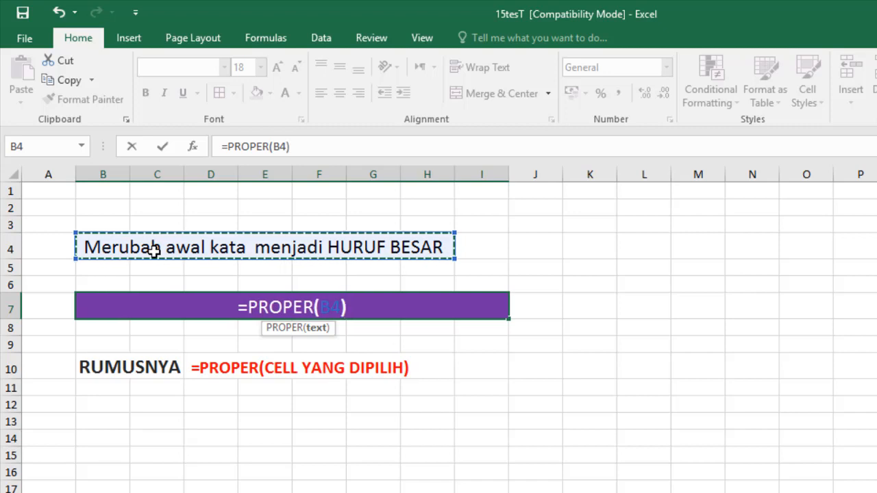
pyautogui.press('Return')
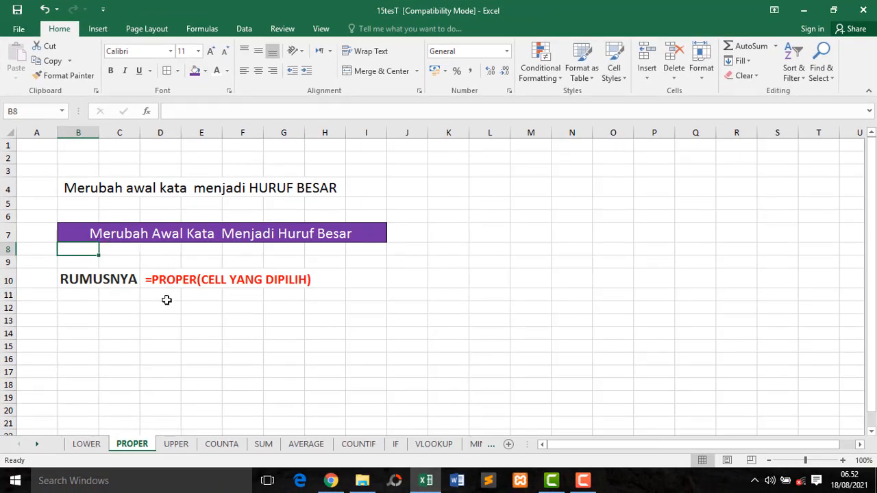
# Step: Open the UPPER worksheet
pyautogui.click(180, 447)
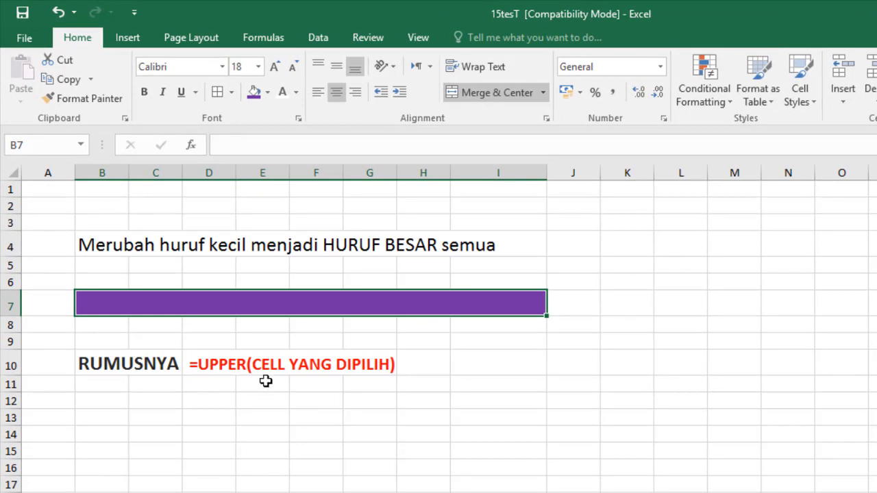
pyautogui.click(185, 324)
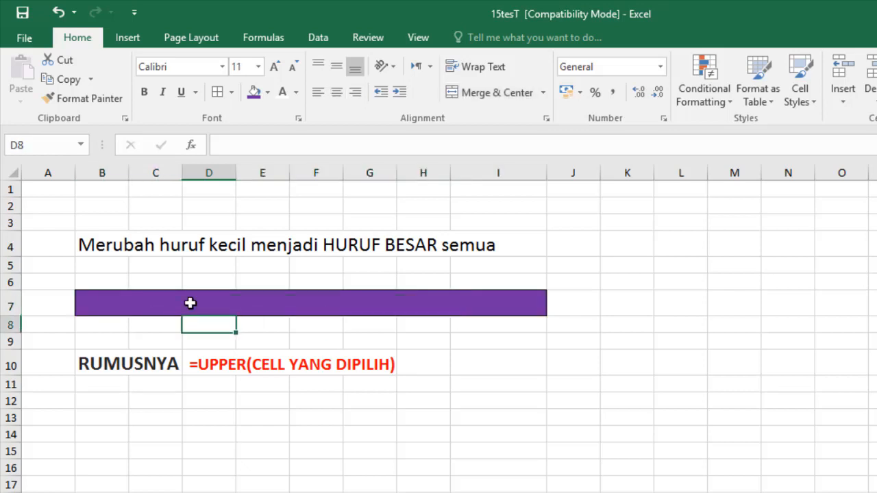
pyautogui.click(190, 303)
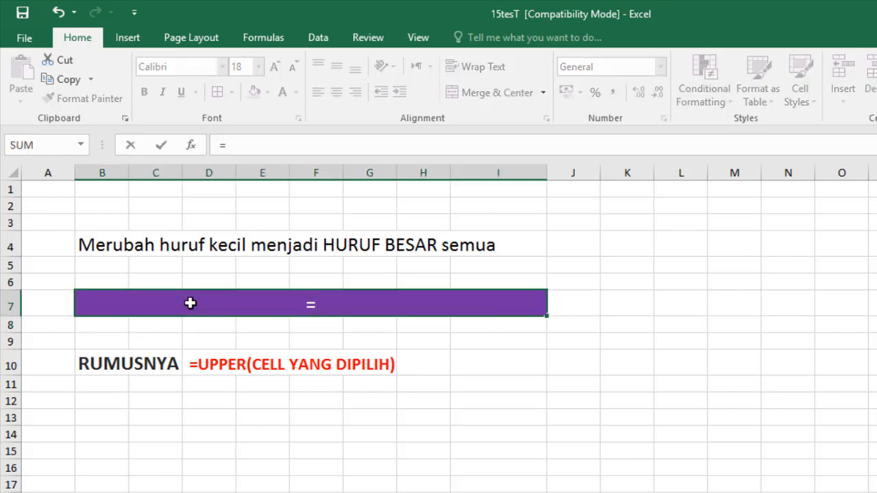
pyautogui.write('UPP')
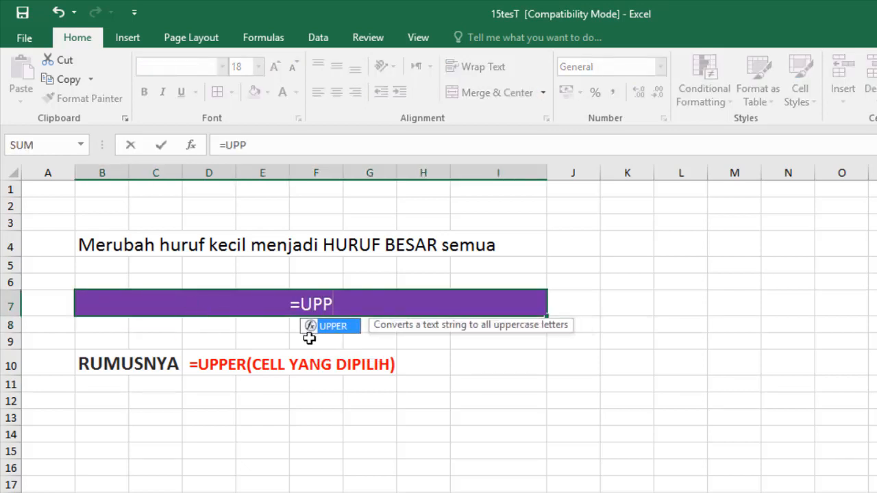
pyautogui.doubleClick(336, 327)
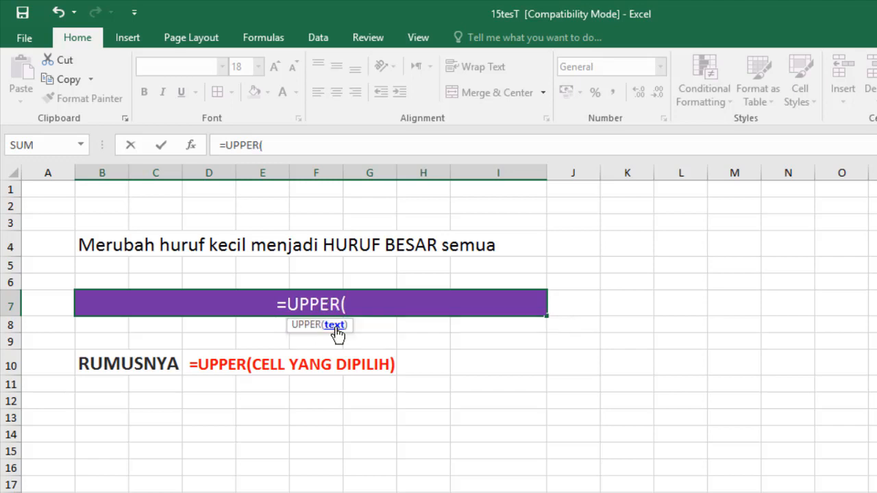
pyautogui.click(90, 239)
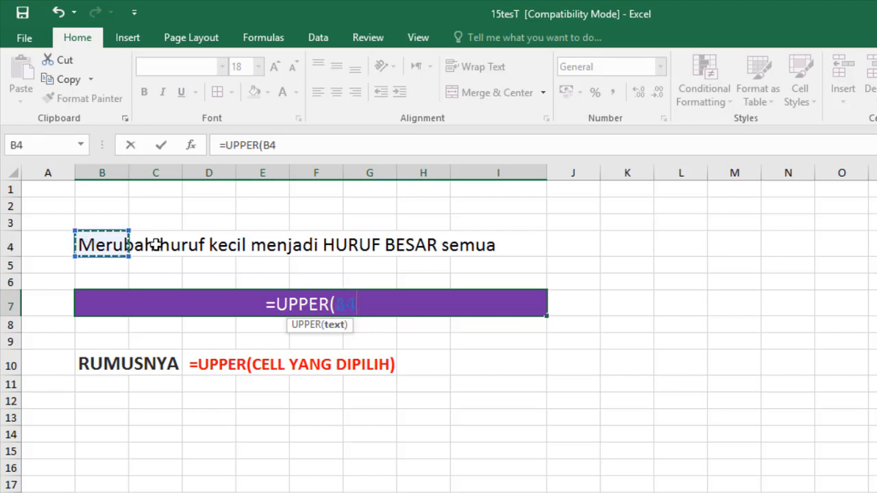
pyautogui.click(133, 244)
pyautogui.click(122, 245)
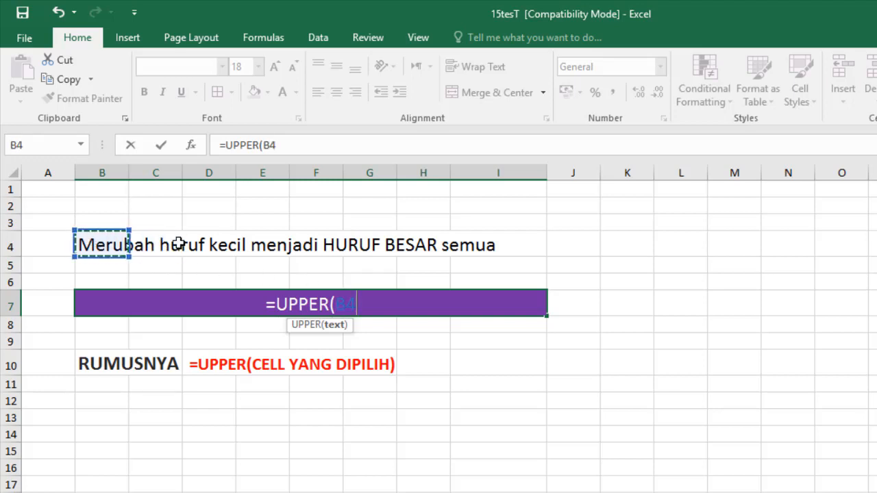
pyautogui.click(202, 244)
pyautogui.click(251, 245)
pyautogui.click(300, 243)
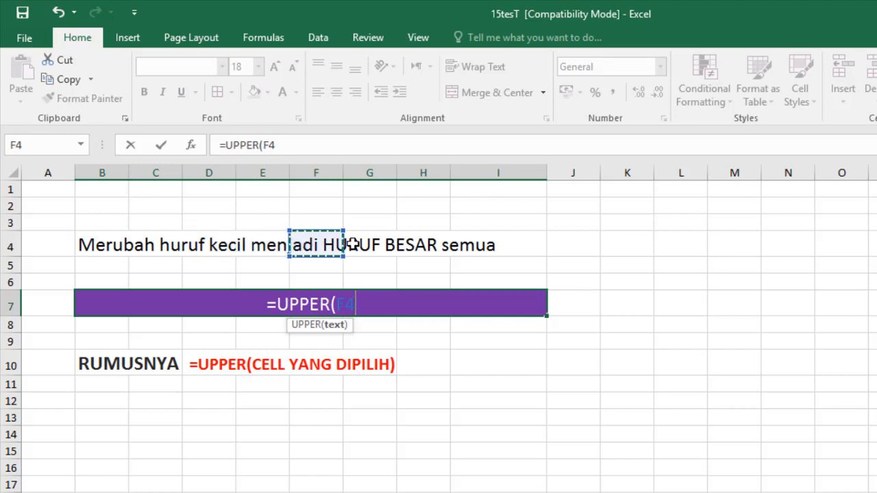
pyautogui.click(352, 245)
pyautogui.click(120, 245)
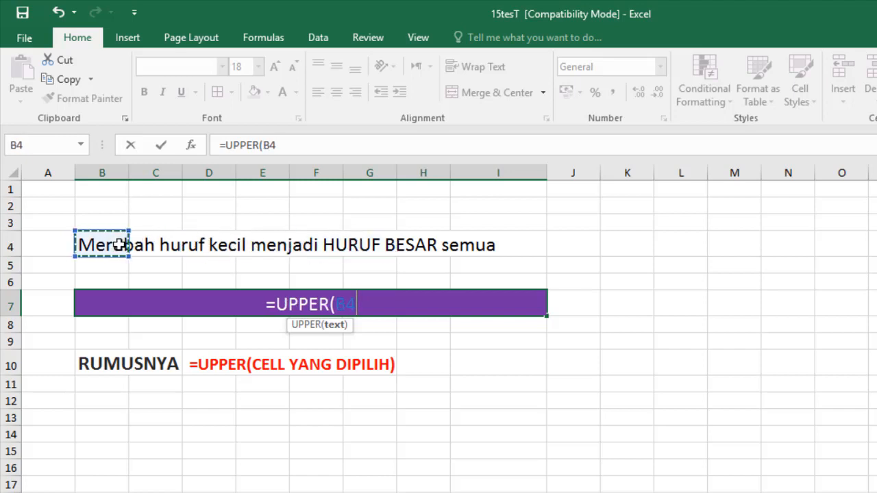
pyautogui.press('BackSpace')
pyautogui.press('BackSpace')
pyautogui.press('BackSpace')
pyautogui.press('BackSpace')
pyautogui.press('BackSpace')
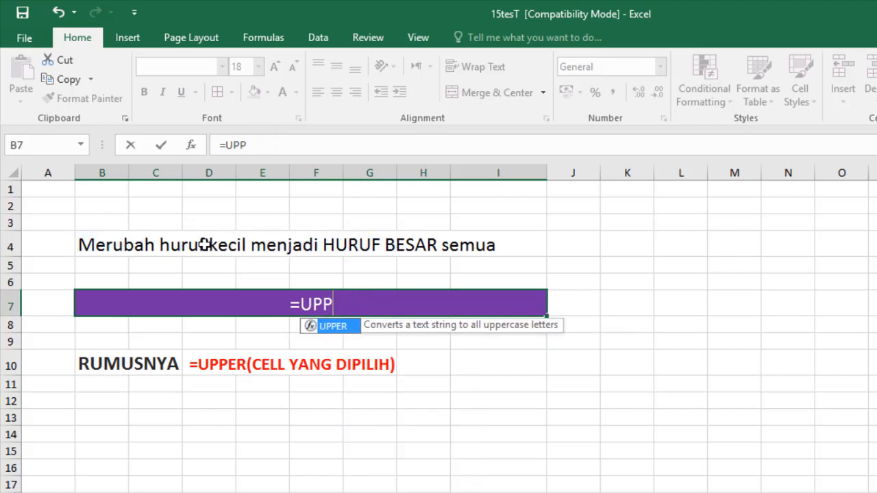
pyautogui.press('BackSpace')
pyautogui.press('BackSpace')
pyautogui.press('BackSpace')
pyautogui.press('BackSpace')
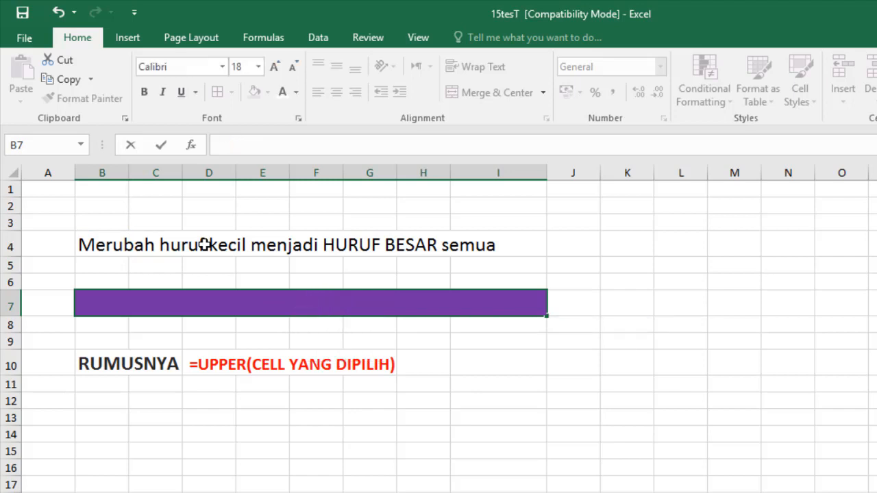
# Step: Merge and center the sentence in row 4 across cells B4:I4
pyautogui.click(113, 245)
pyautogui.moveTo(96, 247); pyautogui.dragTo(462, 253)
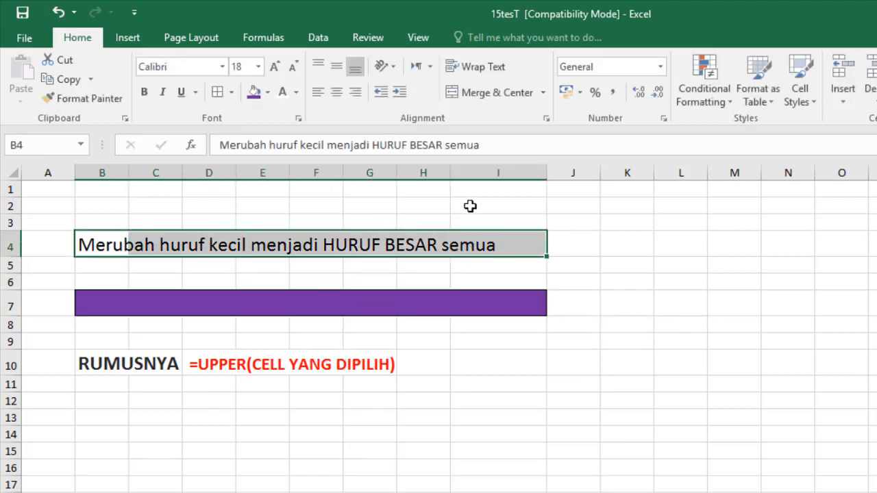
pyautogui.click(488, 96)
# Step: Enter =UPPER(B4) in the purple cell B7 to convert the sentence above to capitals
pyautogui.click(304, 318)
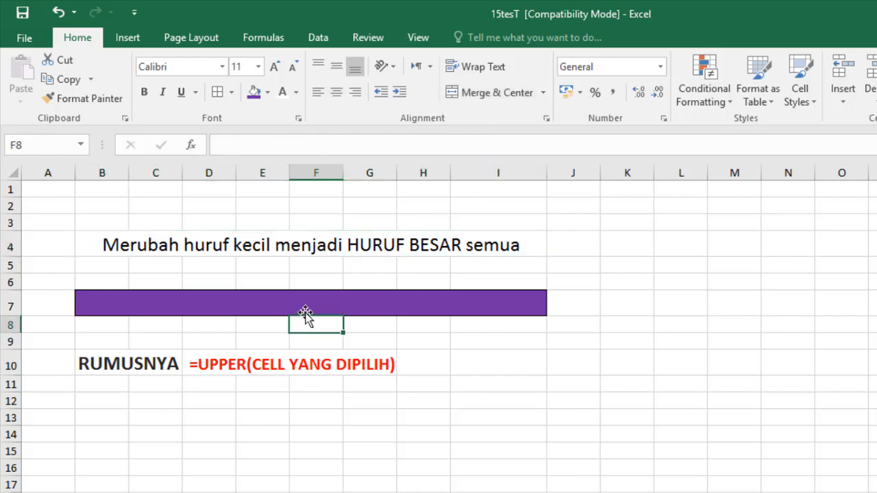
pyautogui.click(304, 302)
pyautogui.write('=')
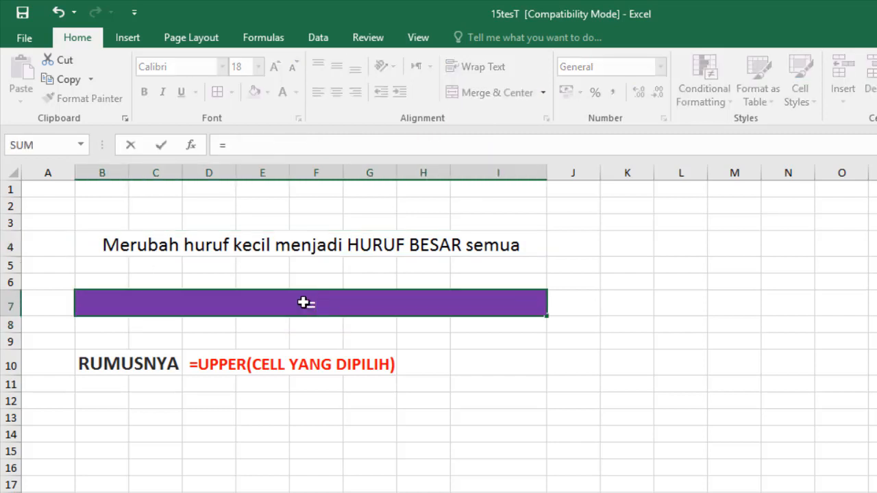
pyautogui.write('U')
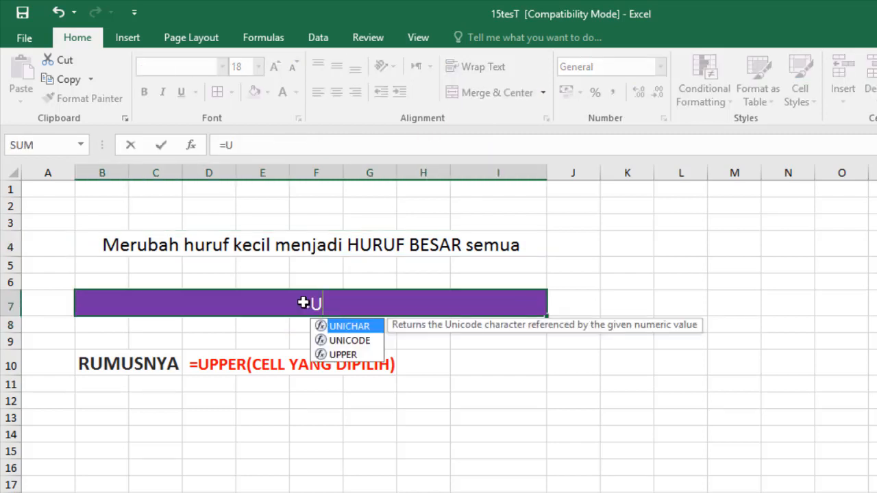
pyautogui.write('PP')
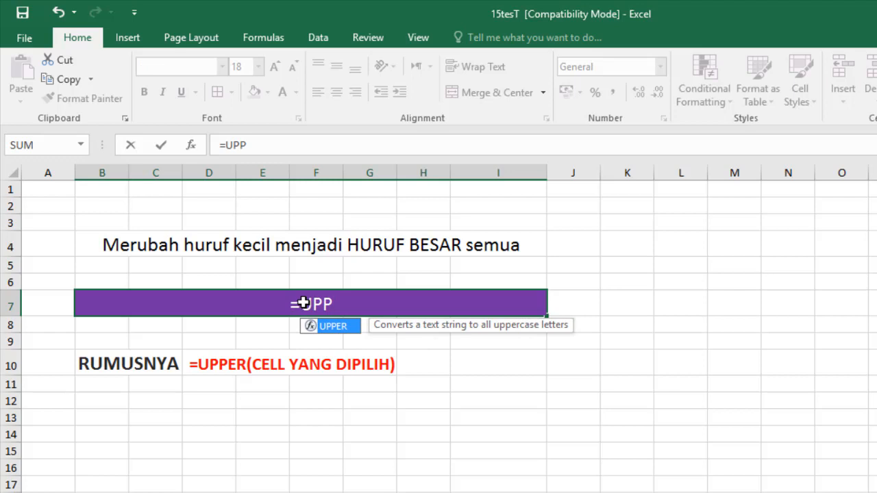
pyautogui.doubleClick(346, 331)
pyautogui.click(155, 244)
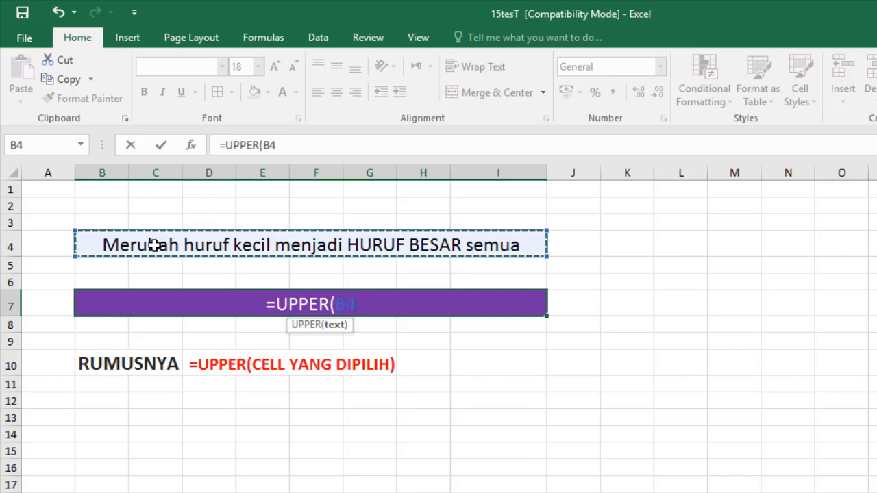
pyautogui.write(')')
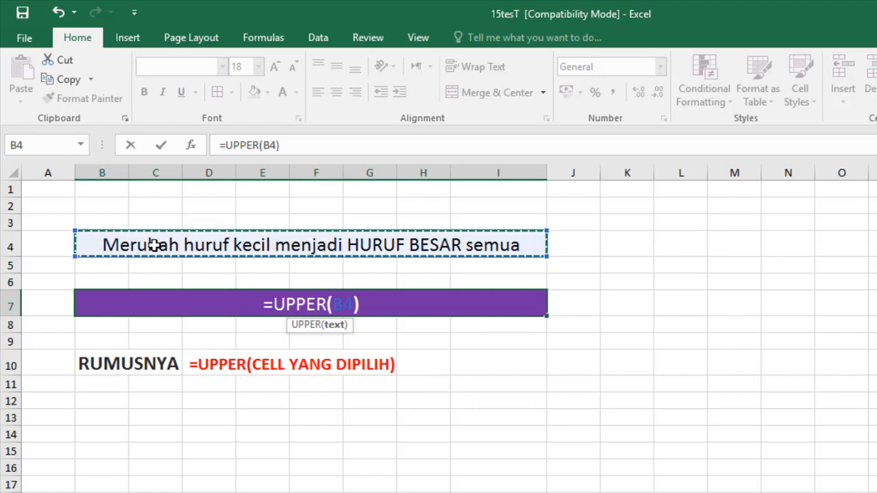
pyautogui.press('Return')
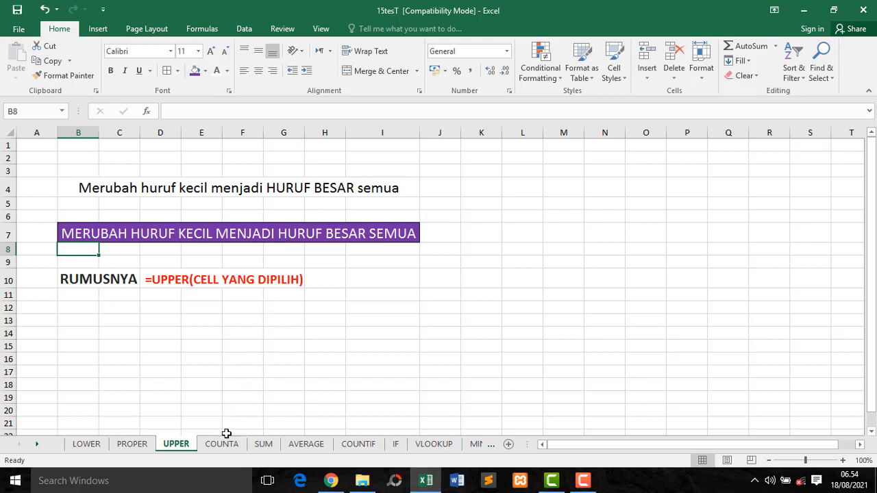
# Step: On the COUNTA sheet, enter =COUNTA(E6:E15) in the yellow cell E16 to count the filled TUGAS scores
pyautogui.click(223, 446)
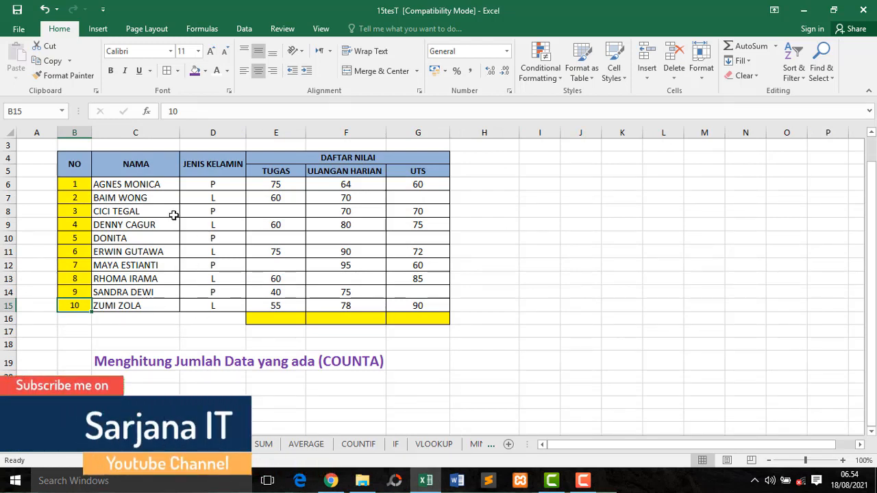
pyautogui.moveTo(873, 183); pyautogui.dragTo(873, 163)
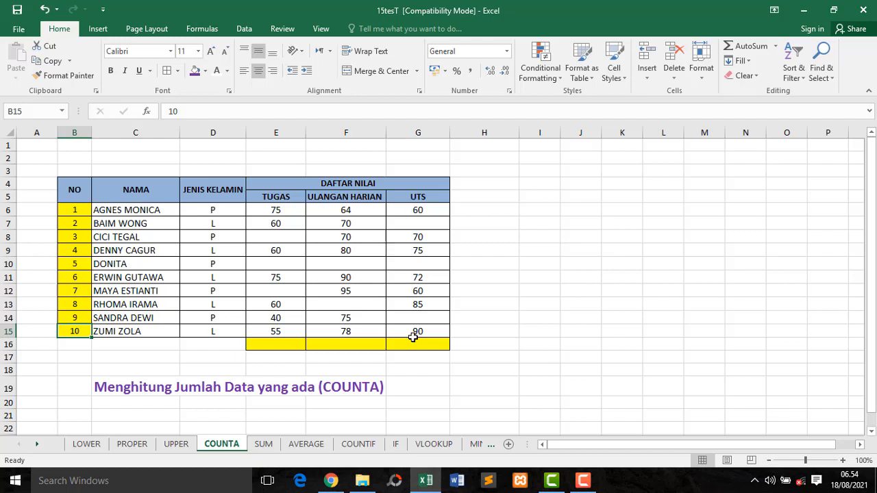
pyautogui.click(285, 346)
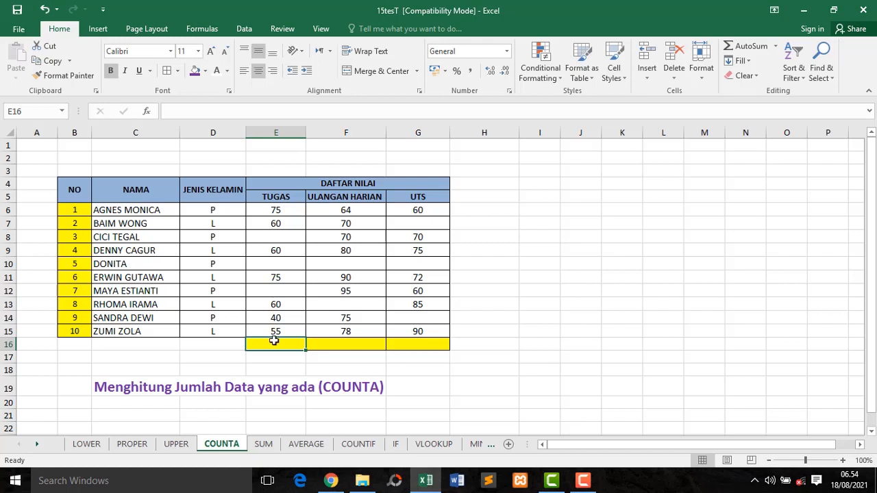
pyautogui.write('=')
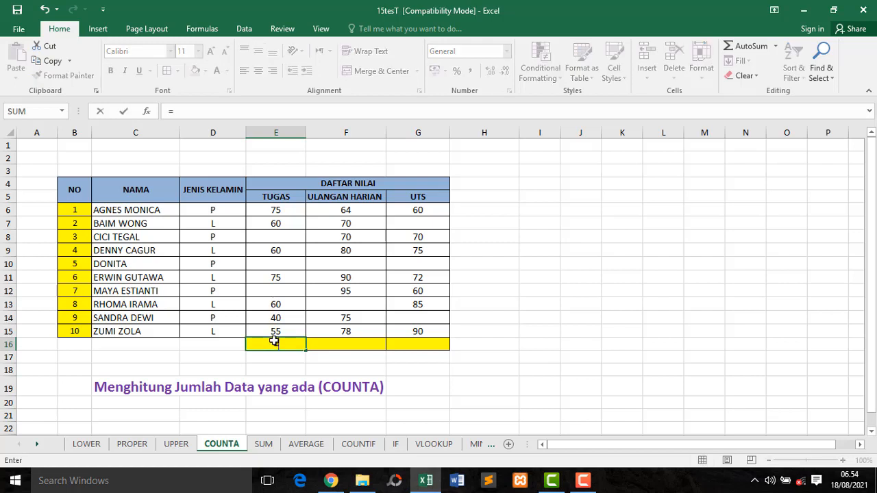
pyautogui.write('COU')
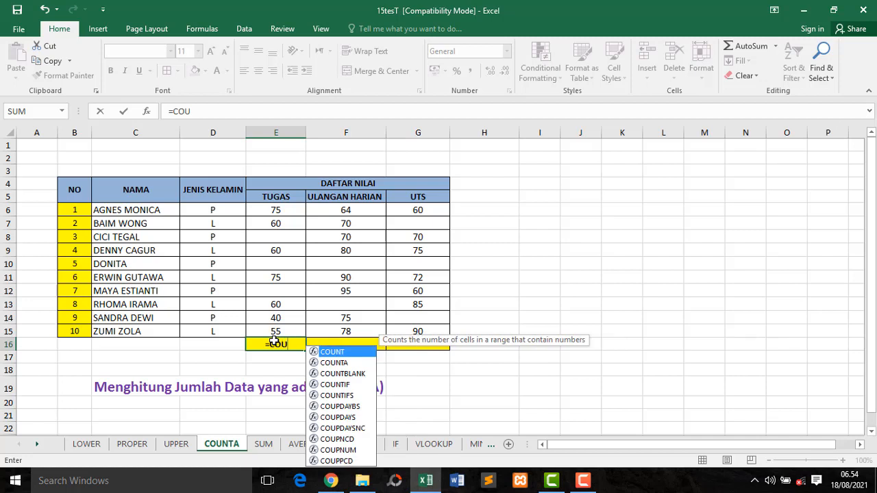
pyautogui.doubleClick(336, 364)
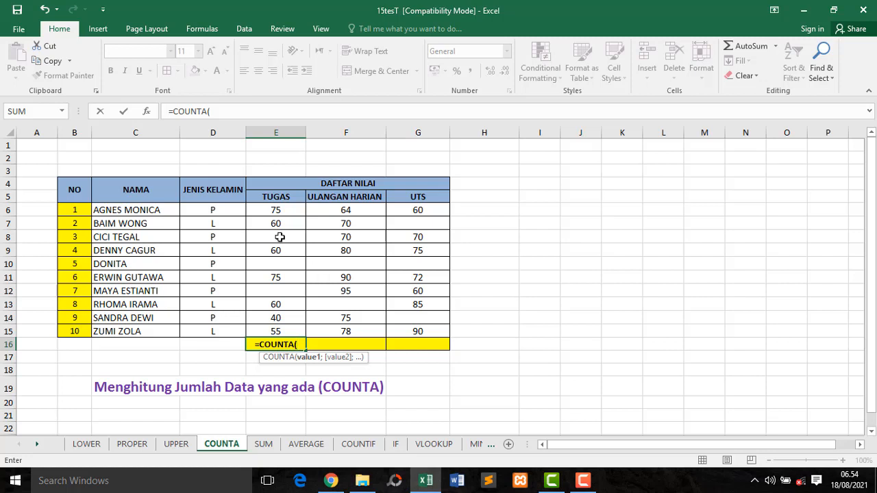
pyautogui.moveTo(274, 210); pyautogui.dragTo(277, 330)
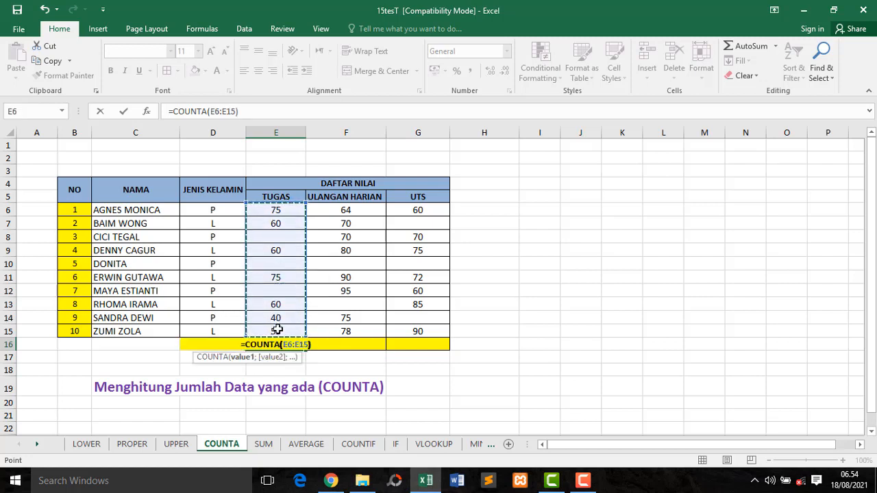
pyautogui.press('Return')
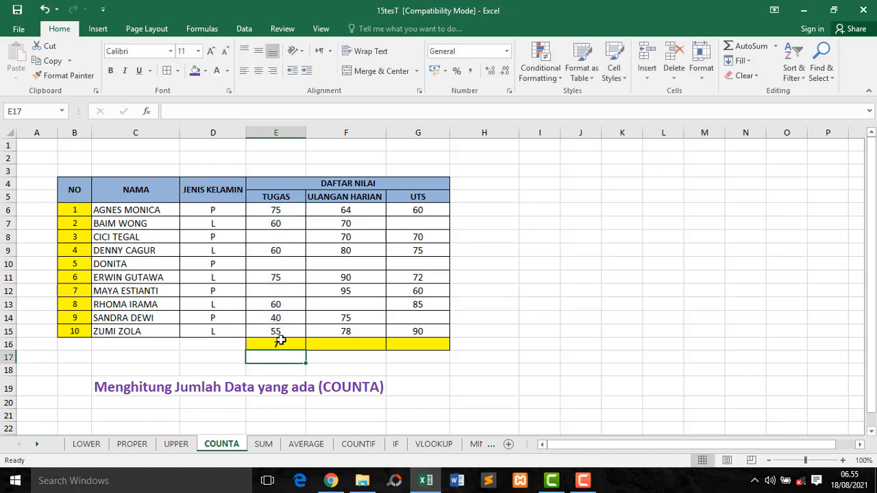
# Step: Check the COUNTA result in E16 against the filled and blank cells of the TUGAS column
pyautogui.click(280, 343)
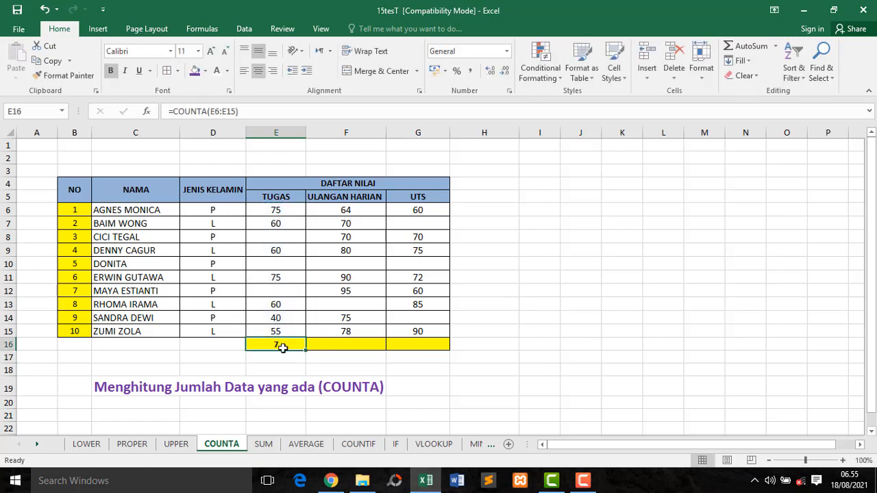
pyautogui.click(276, 223)
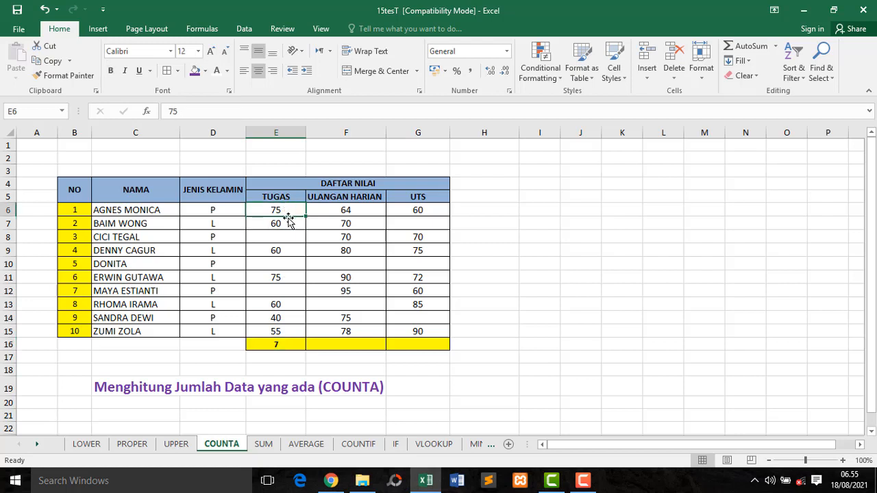
pyautogui.click(278, 252)
pyautogui.click(279, 277)
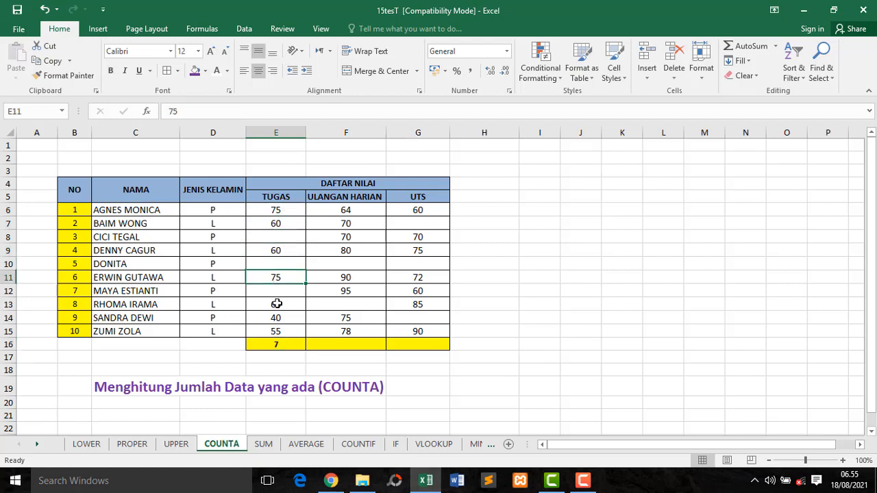
pyautogui.click(279, 304)
pyautogui.click(279, 318)
pyautogui.click(276, 331)
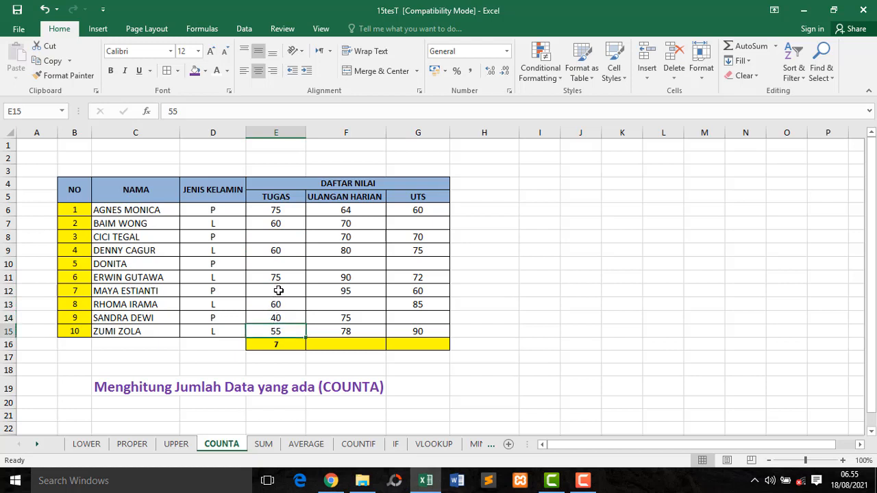
pyautogui.click(279, 290)
pyautogui.click(288, 251)
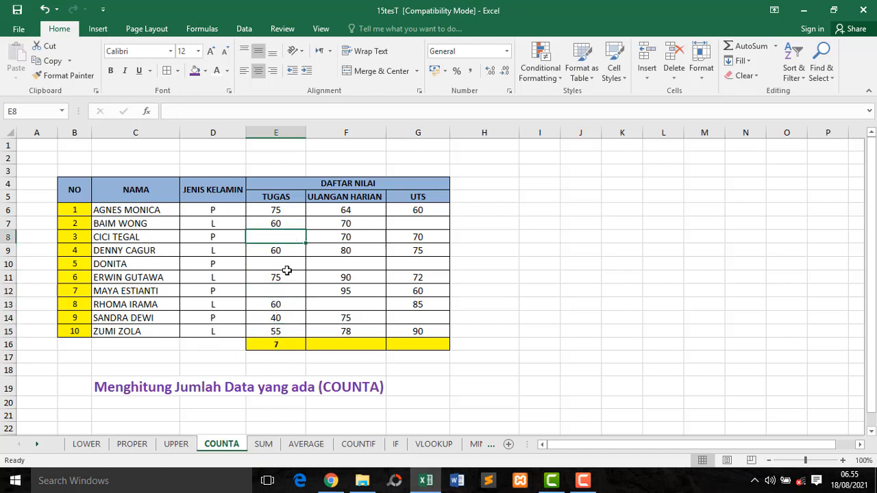
pyautogui.click(286, 265)
pyautogui.click(286, 290)
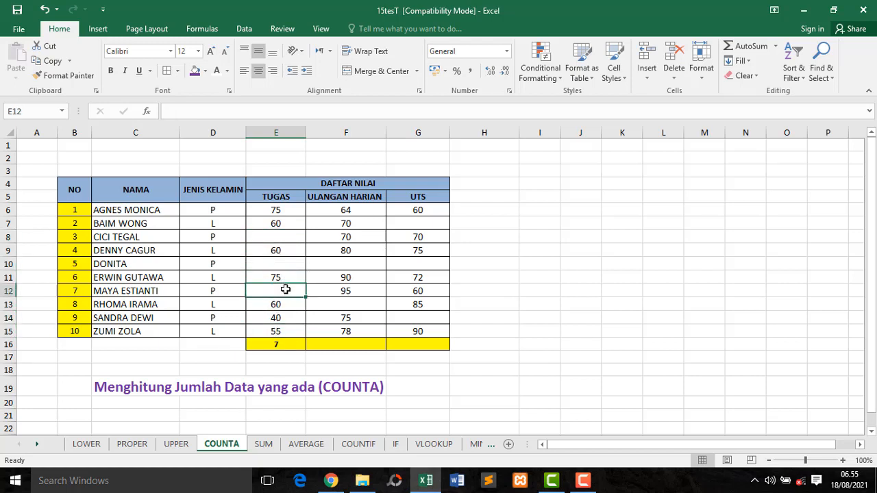
pyautogui.click(291, 347)
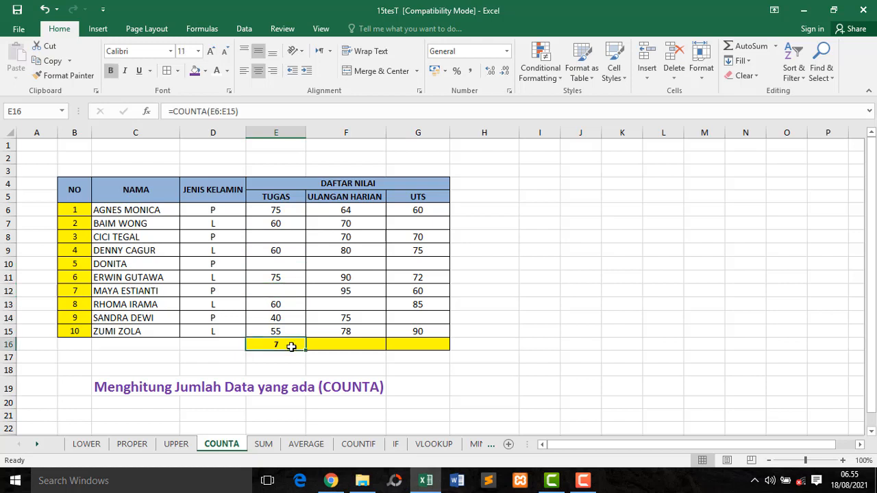
# Step: Fill the COUNTA formula from E16 across to F16:G16 for the ULANGAN HARIAN and UTS columns and check the copied formulas
pyautogui.click(330, 346)
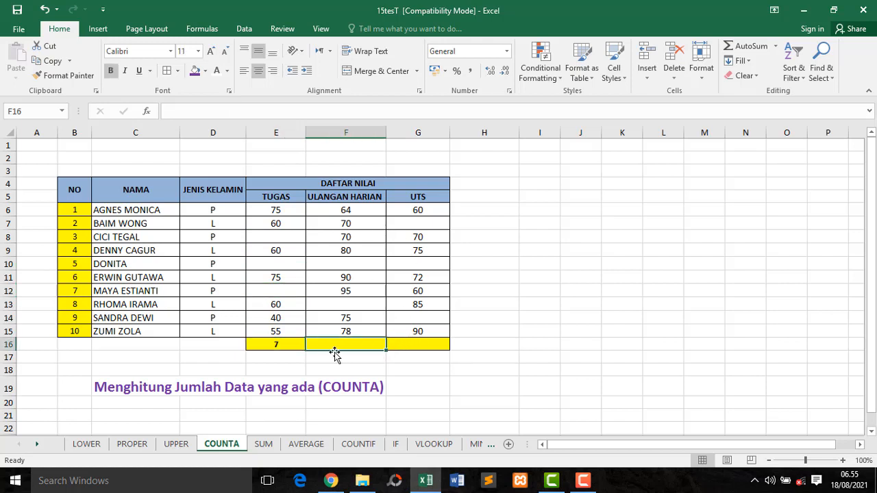
pyautogui.click(300, 347)
pyautogui.moveTo(305, 350); pyautogui.dragTo(426, 345)
pyautogui.click(377, 346)
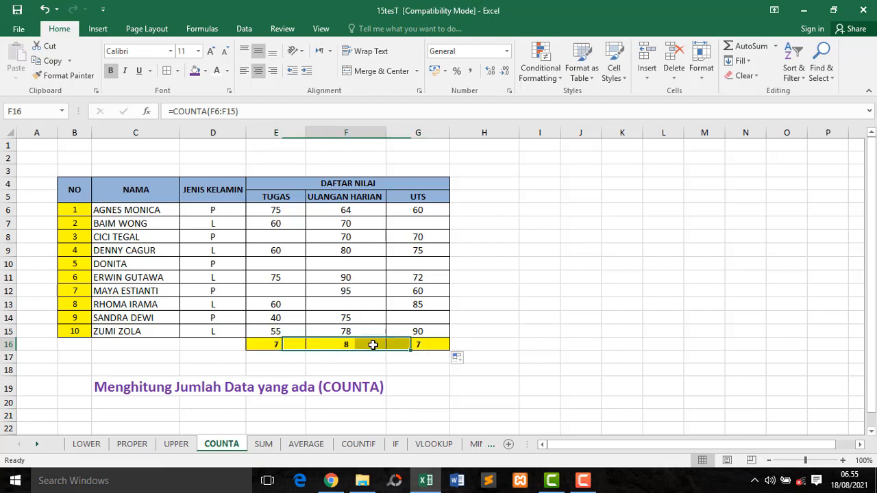
pyautogui.click(419, 344)
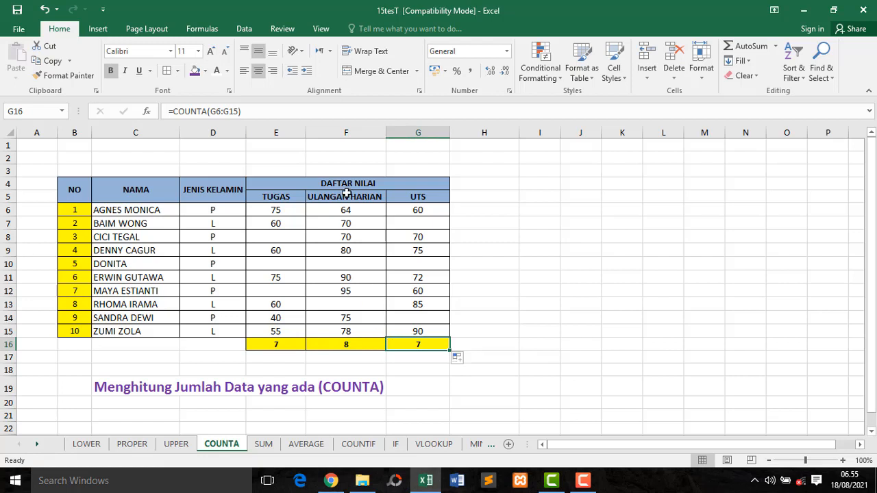
# Step: Open the SUM worksheet and look over the TUGAS scores and the empty yellow total cells E17:G17
pyautogui.click(267, 446)
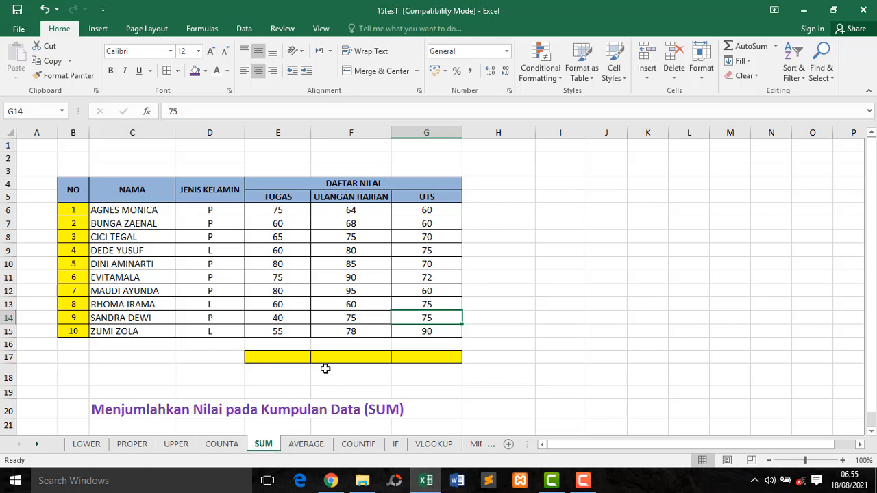
pyautogui.click(272, 225)
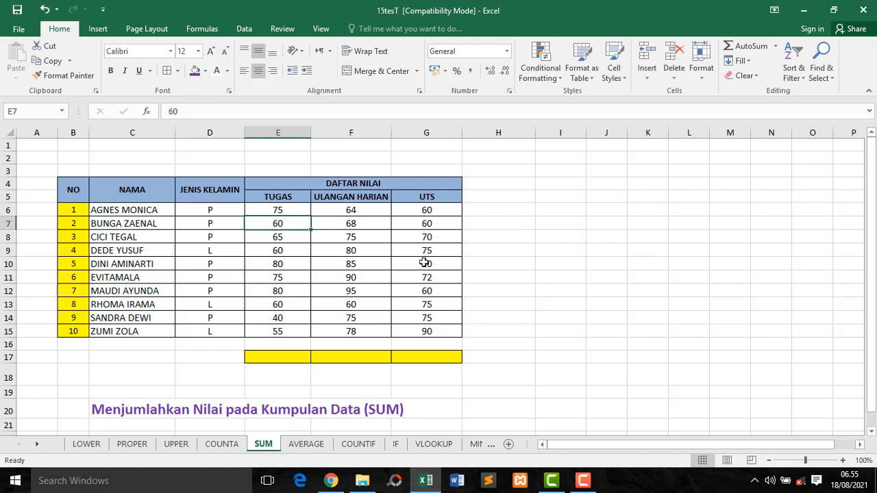
pyautogui.click(284, 358)
pyautogui.click(351, 358)
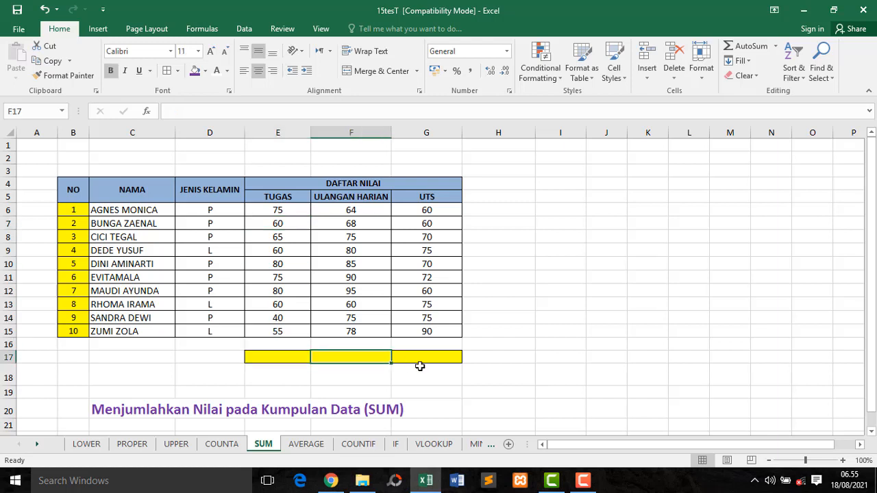
pyautogui.click(421, 362)
# Step: Enter =SUM(E6:E15) in the yellow cell E17 to total the TUGAS scores
pyautogui.click(286, 355)
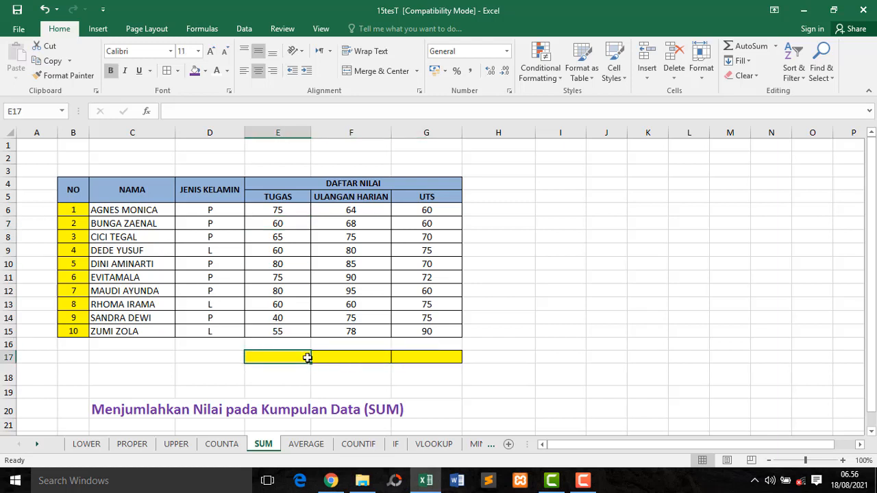
pyautogui.write('=SUM')
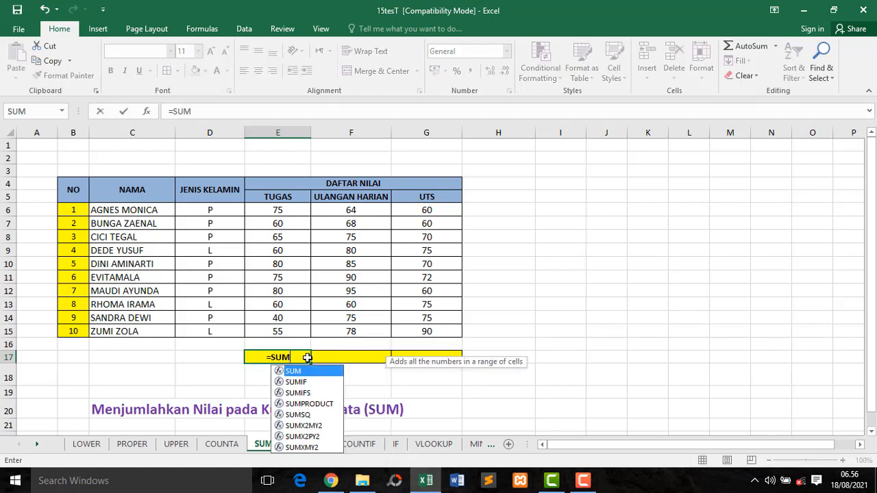
pyautogui.write('(')
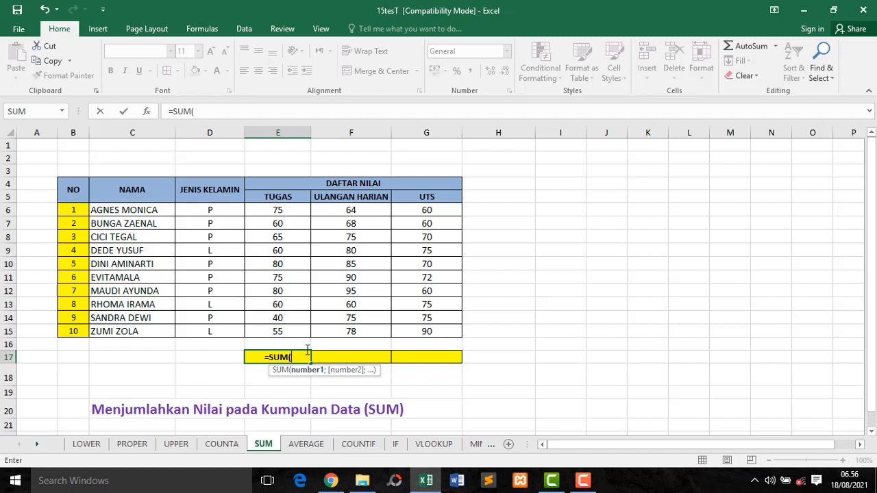
pyautogui.moveTo(285, 211); pyautogui.dragTo(286, 330)
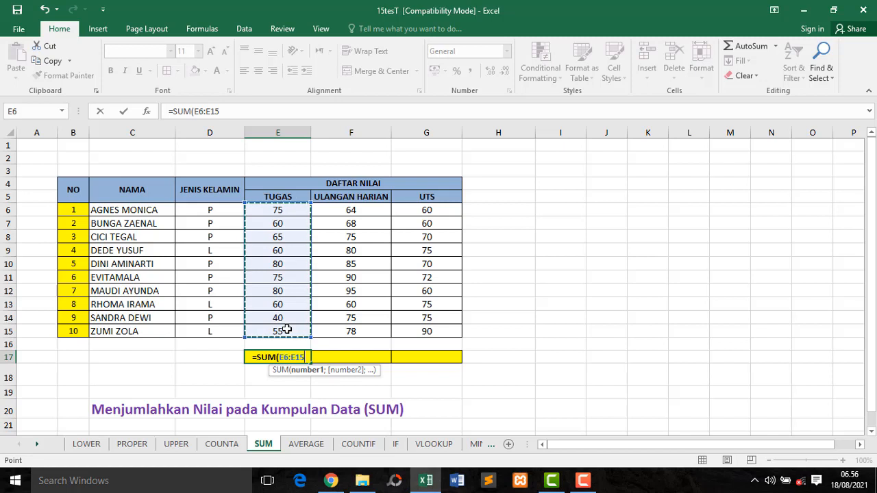
pyautogui.write(')')
pyautogui.press('Return')
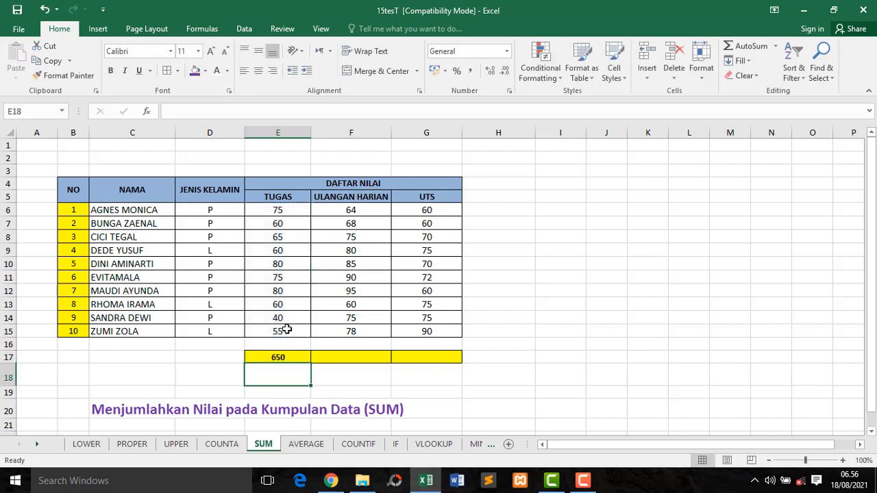
# Step: Fill the SUM formula from E17 across to F17:G17 for the ULANGAN HARIAN and UTS columns and check the copied formulas
pyautogui.click(292, 357)
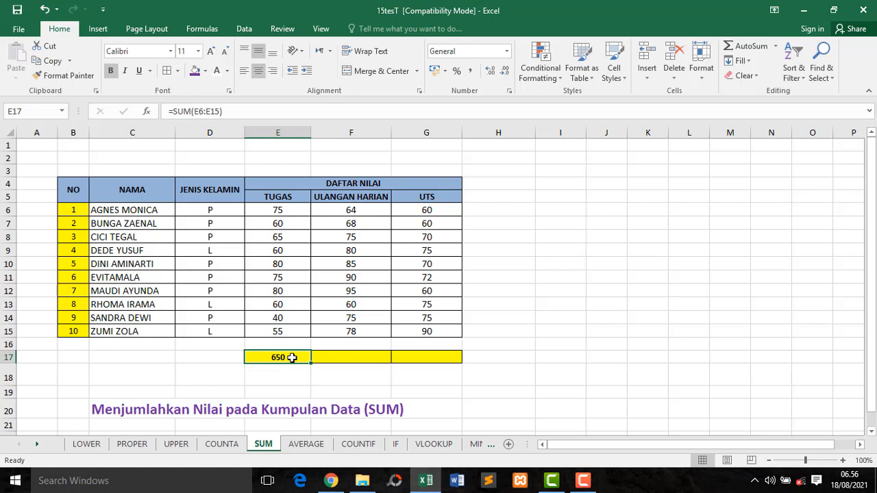
pyautogui.click(322, 357)
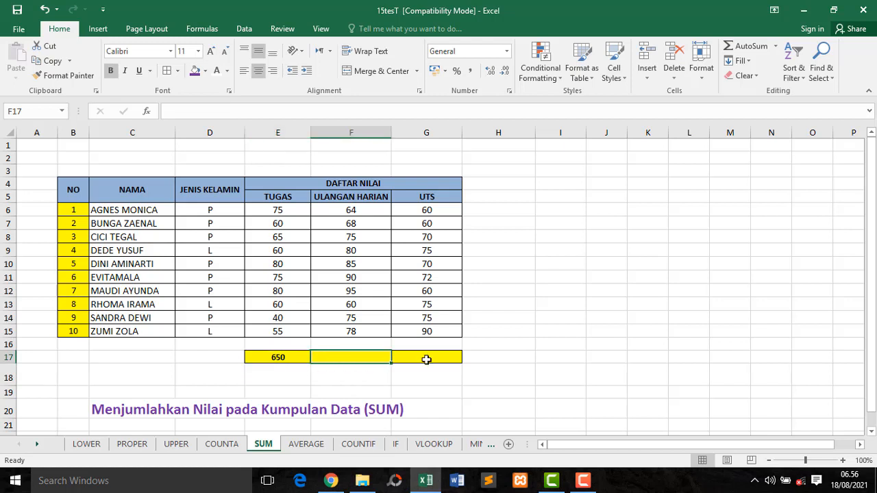
pyautogui.click(429, 358)
pyautogui.click(319, 358)
pyautogui.click(301, 358)
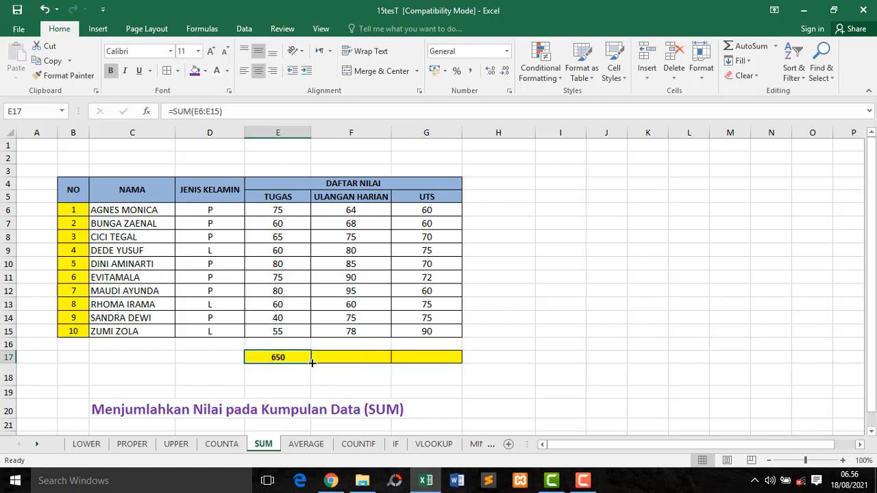
pyautogui.moveTo(310, 361); pyautogui.dragTo(448, 360)
pyautogui.click(370, 357)
pyautogui.click(425, 361)
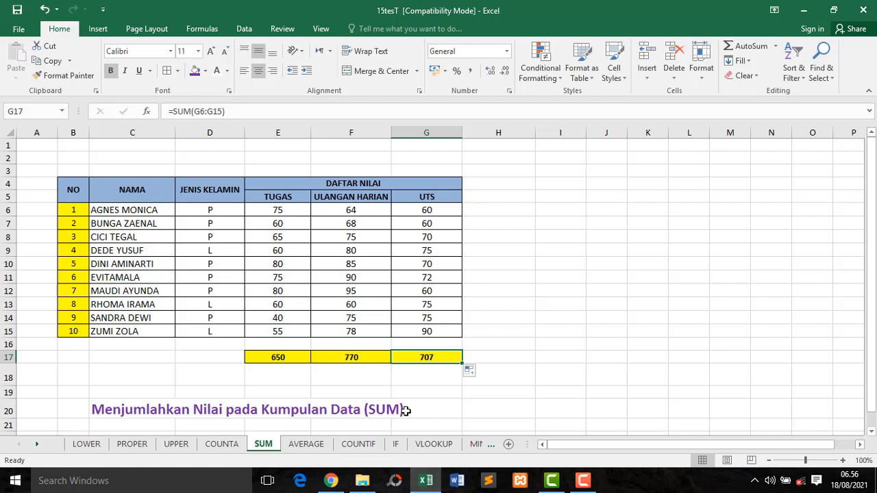
# Step: Open the AVERAGE worksheet and enter =AVERAGE(E6:G6) in H6 under NILAI RATA-RATA
pyautogui.click(314, 444)
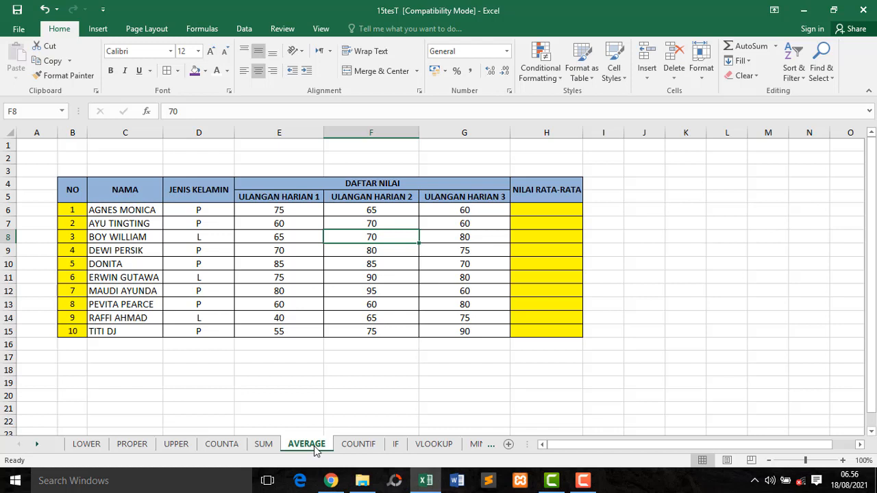
pyautogui.click(547, 211)
pyautogui.write('=')
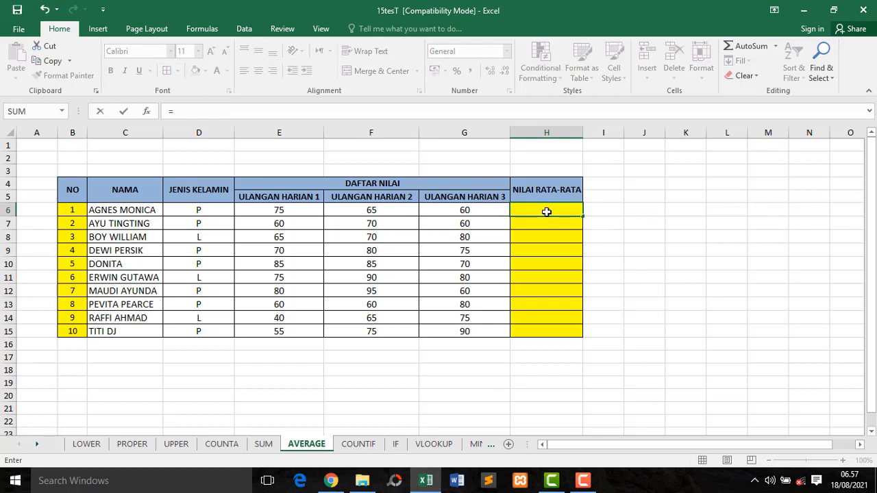
pyautogui.write('AV')
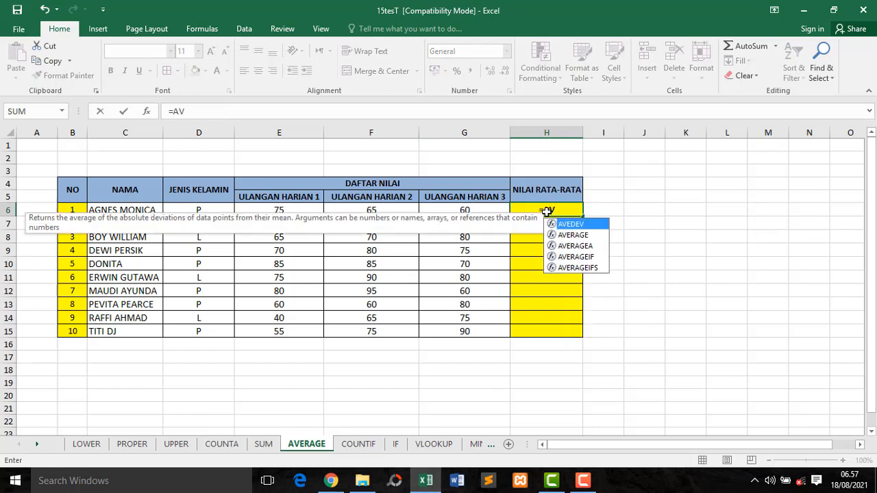
pyautogui.doubleClick(564, 235)
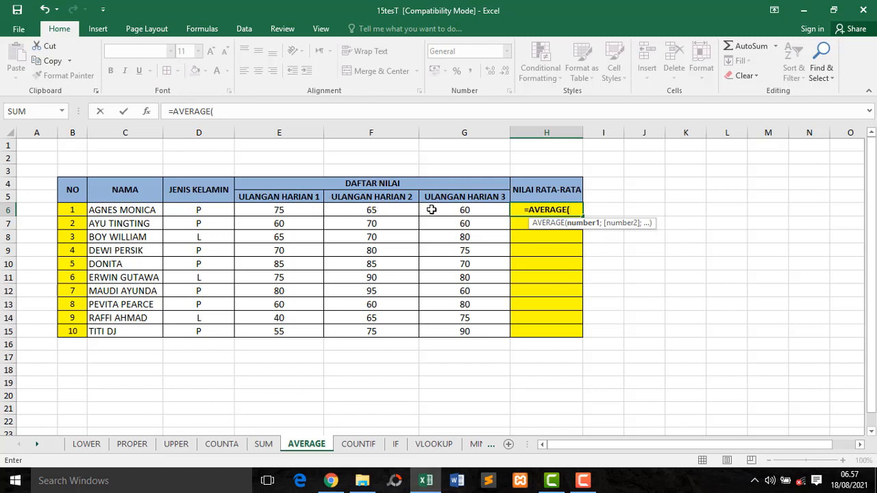
pyautogui.moveTo(310, 210); pyautogui.dragTo(502, 210)
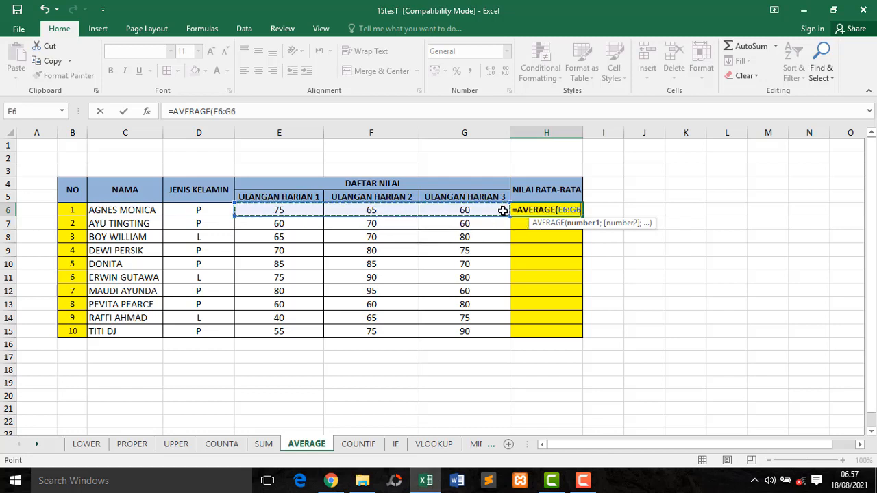
pyautogui.write(')')
pyautogui.press('Return')
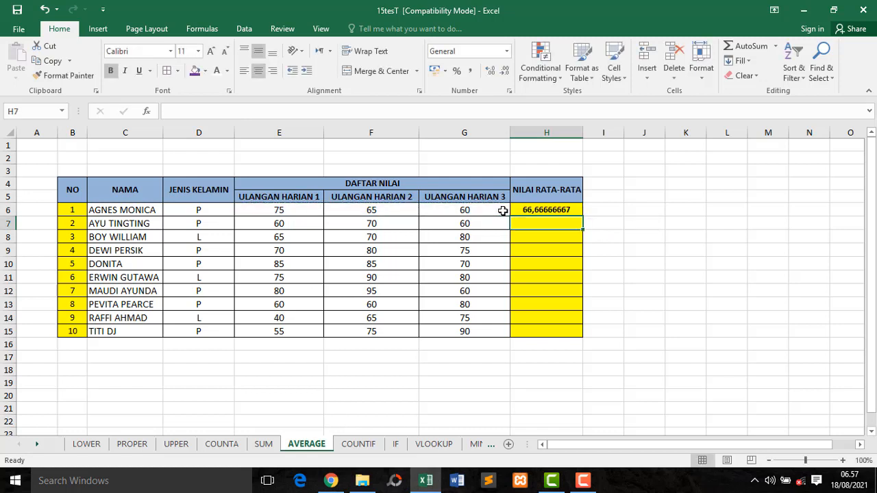
# Step: Fill the AVERAGE formula from H6 down to H15 for the remaining rows
pyautogui.click(545, 212)
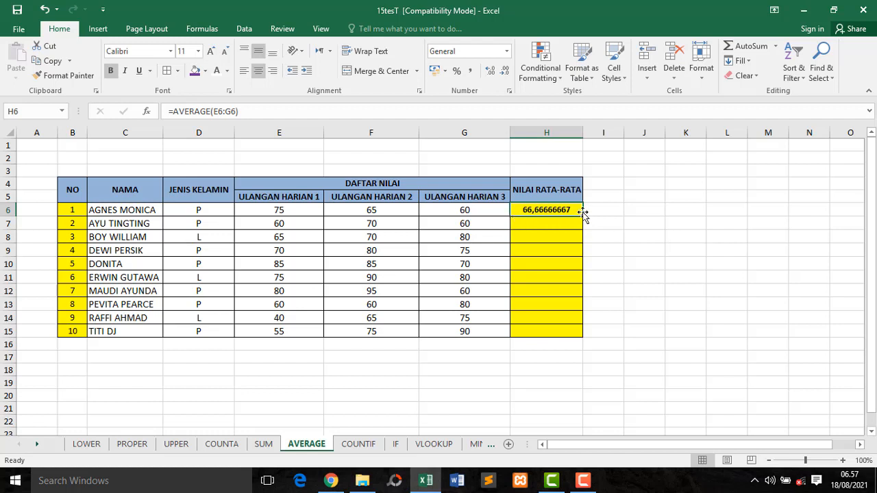
pyautogui.moveTo(582, 217); pyautogui.dragTo(572, 338)
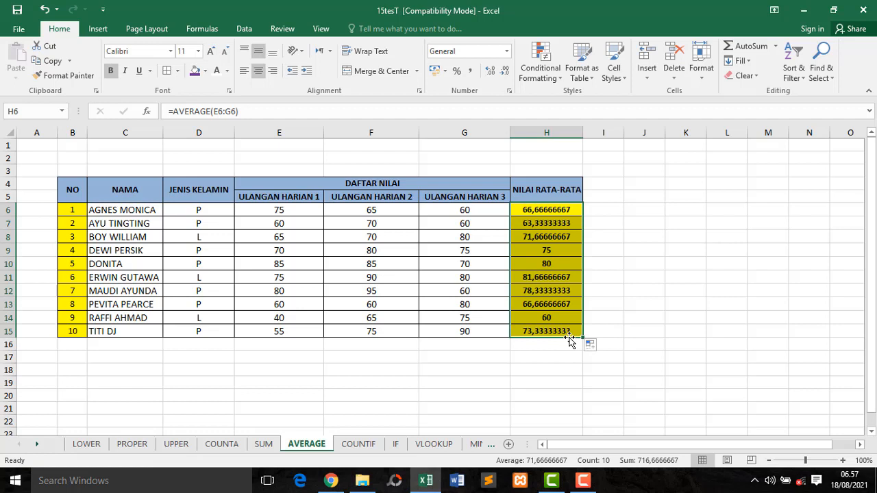
# Step: Examine the copied AVERAGE formulas and their decimal places in the NILAI RATA-RATA column, H6:H15
pyautogui.click(555, 225)
pyautogui.click(552, 211)
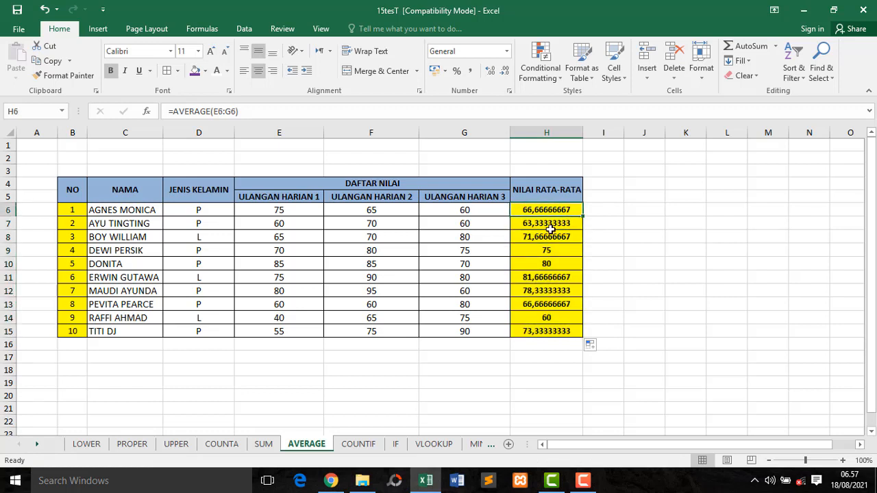
pyautogui.click(551, 229)
pyautogui.click(550, 282)
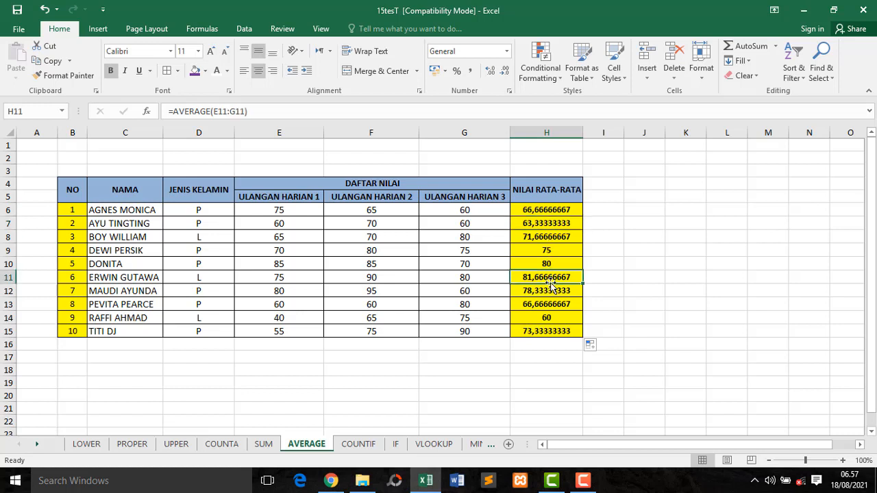
pyautogui.click(550, 293)
pyautogui.click(550, 302)
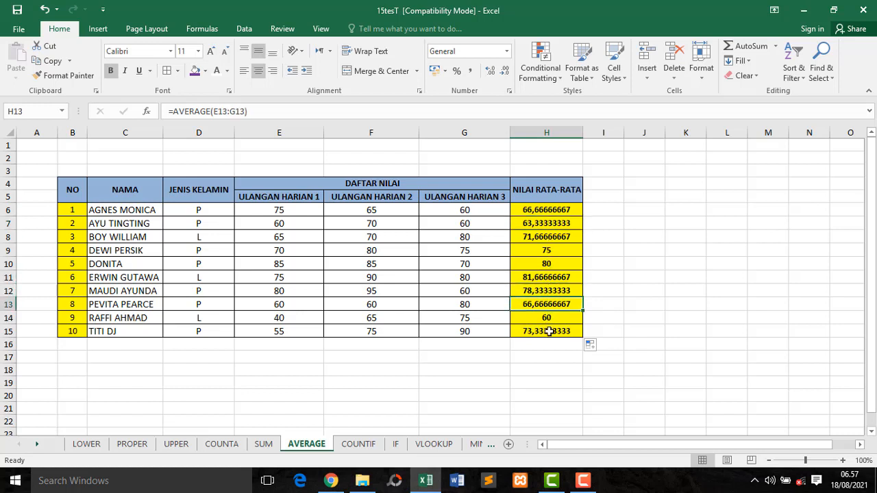
pyautogui.click(551, 331)
pyautogui.click(547, 305)
pyautogui.click(552, 291)
pyautogui.click(553, 277)
pyautogui.click(558, 237)
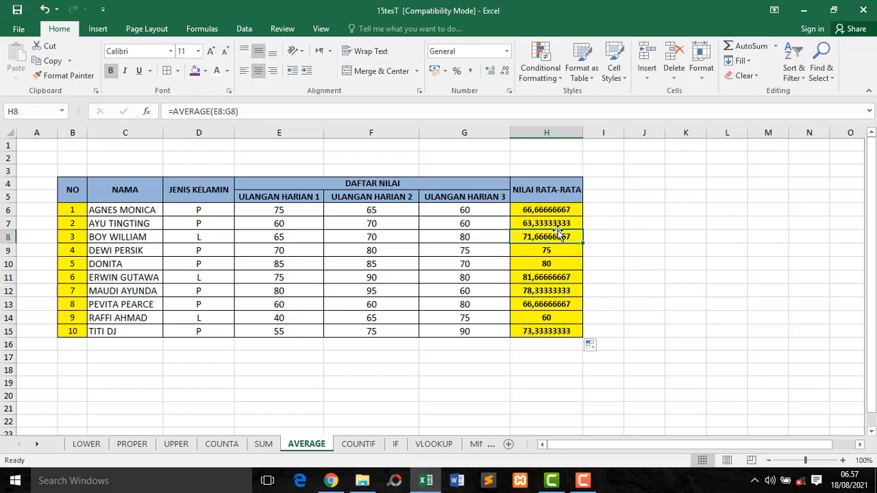
pyautogui.click(558, 223)
# Step: Wrap the average in H6 in ROUND with two decimals, giving =ROUND(AVERAGE(E6:G6);2)
pyautogui.click(558, 211)
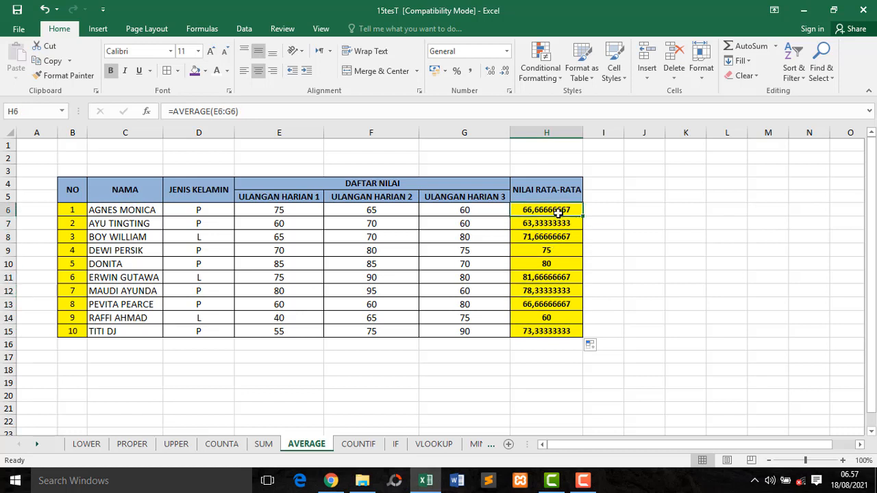
pyautogui.click(175, 113)
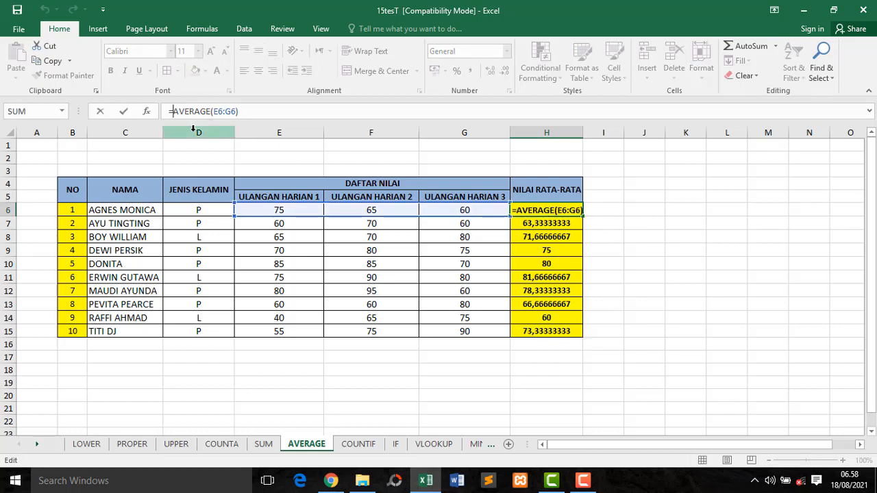
pyautogui.write('ROUN')
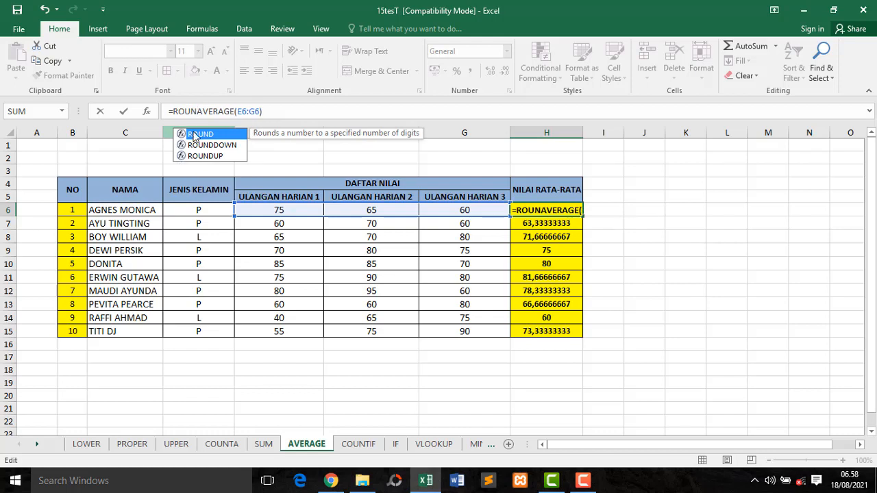
pyautogui.doubleClick(196, 134)
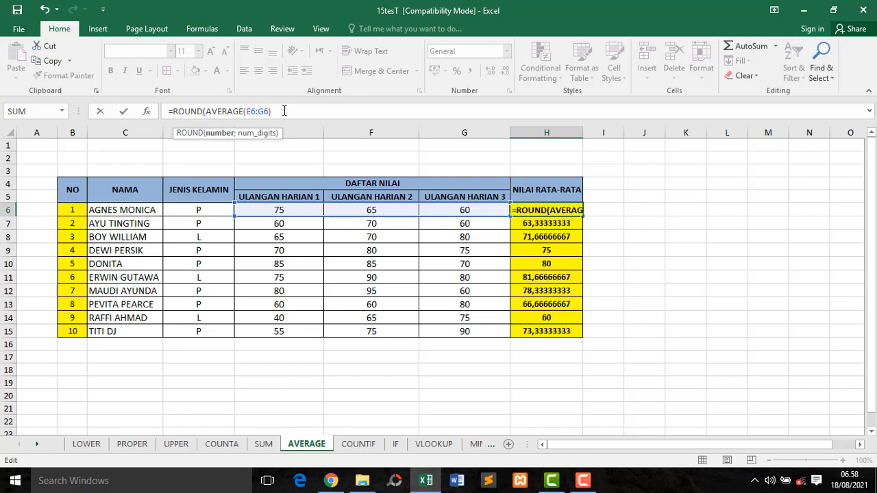
pyautogui.write(';')
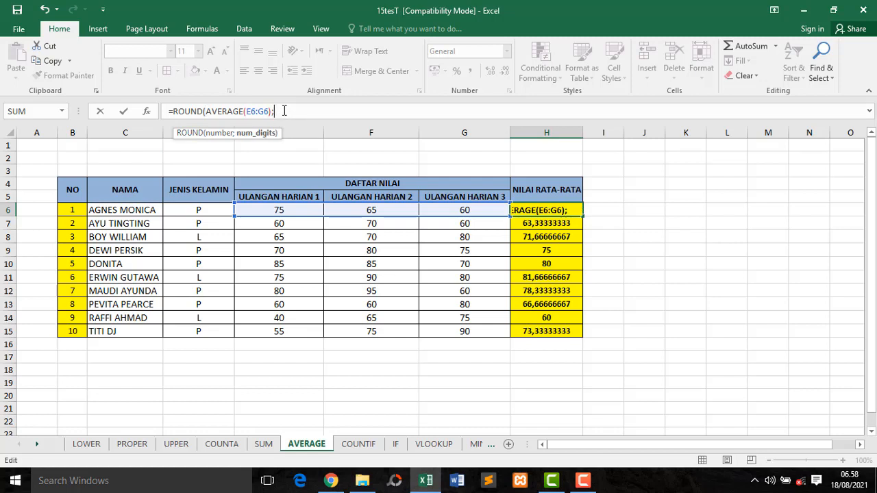
pyautogui.write('2)')
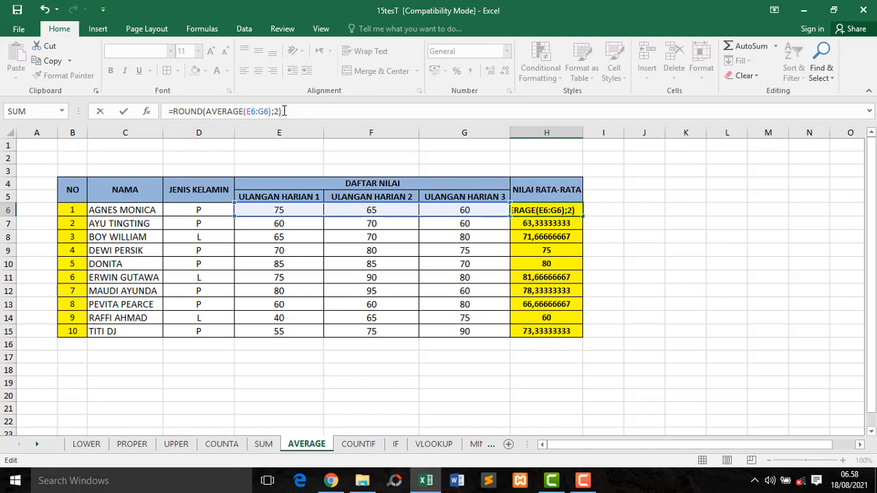
pyautogui.press('Return')
# Step: Fill the rounded average formula from H6 down to H15 and check a copied formula
pyautogui.click(566, 209)
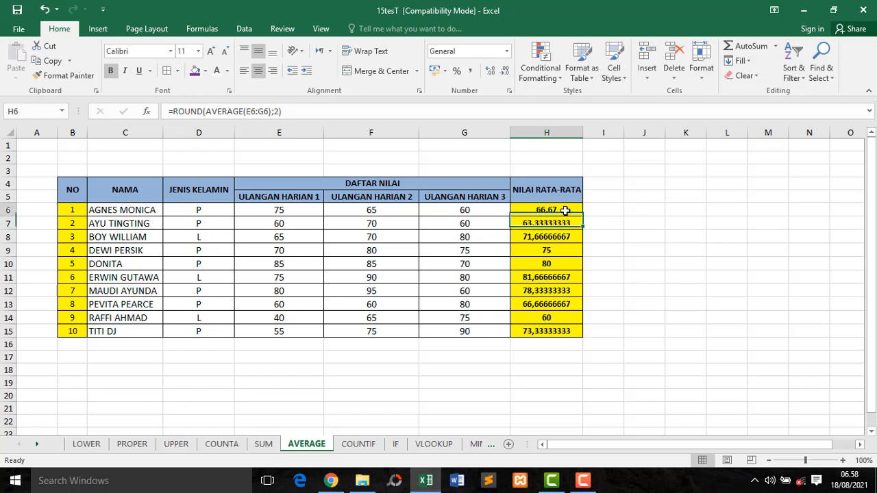
pyautogui.moveTo(583, 220); pyautogui.dragTo(583, 336)
pyautogui.click(564, 279)
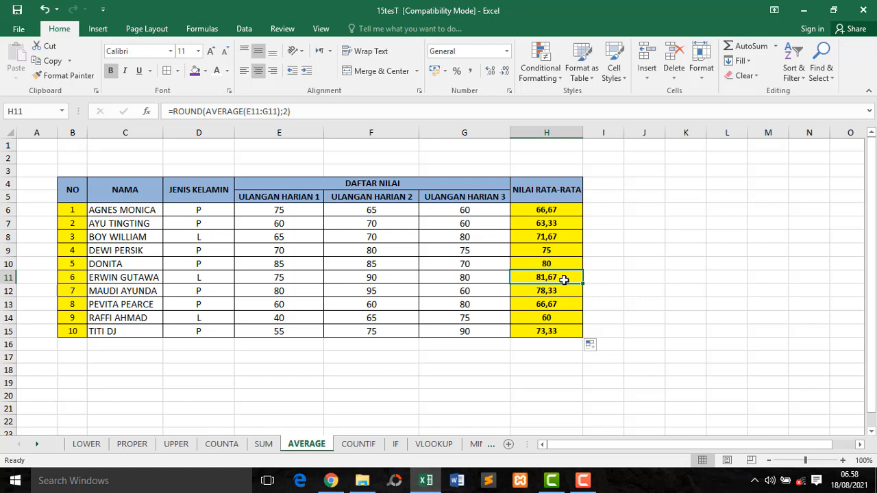
# Step: Open the COUNTIF worksheet and look over the empty yellow Laki-Laki and Perempuan cells D18:D19
pyautogui.click(361, 445)
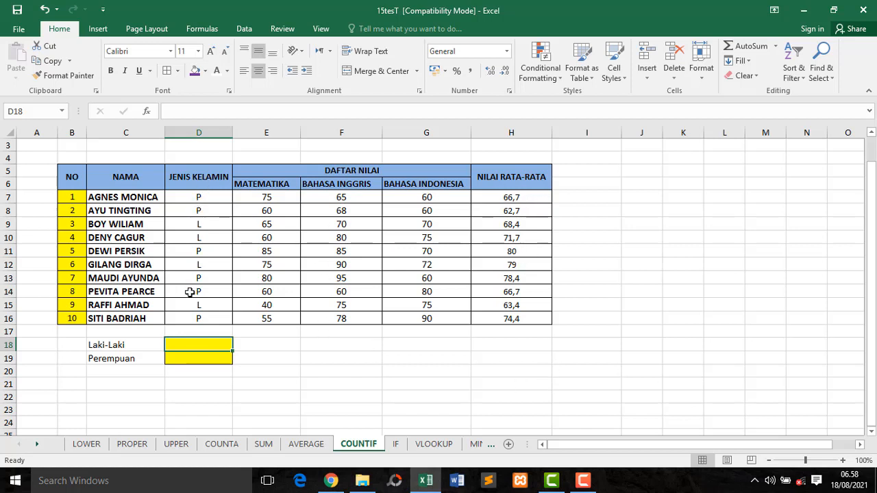
pyautogui.click(185, 355)
pyautogui.click(185, 347)
pyautogui.click(175, 359)
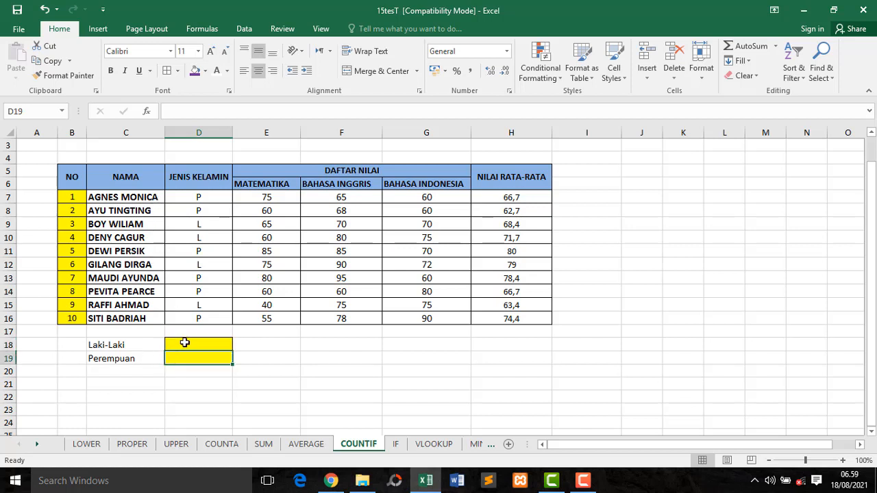
# Step: Enter =COUNTIF(D7:D16;"L") in D18 to count the Laki-Laki entries in the JENIS KELAMIN column
pyautogui.click(185, 342)
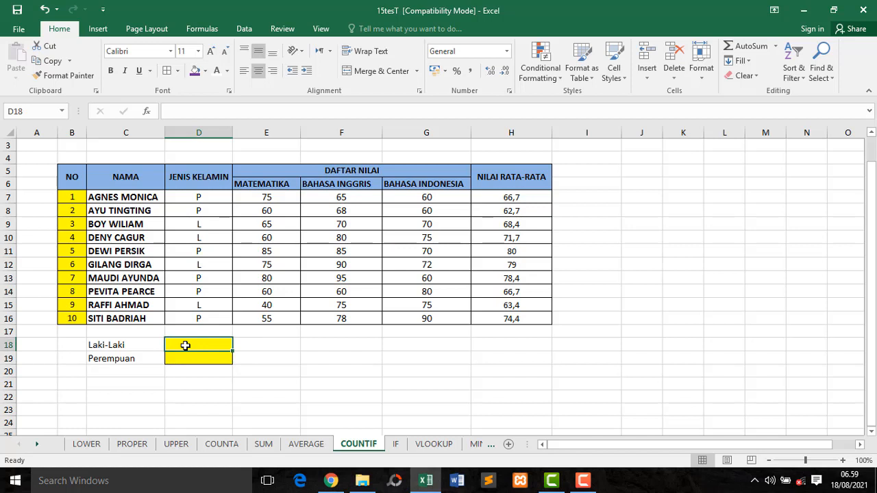
pyautogui.write('=')
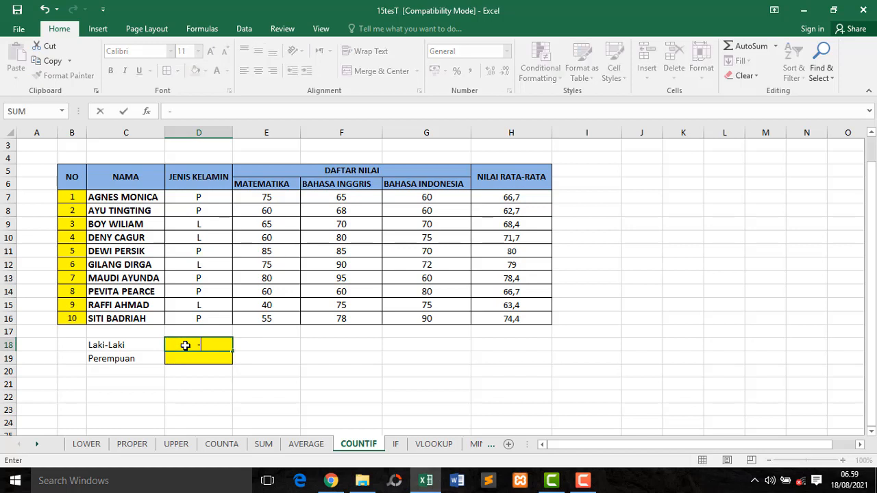
pyautogui.press('BackSpace')
pyautogui.write('=COUNT')
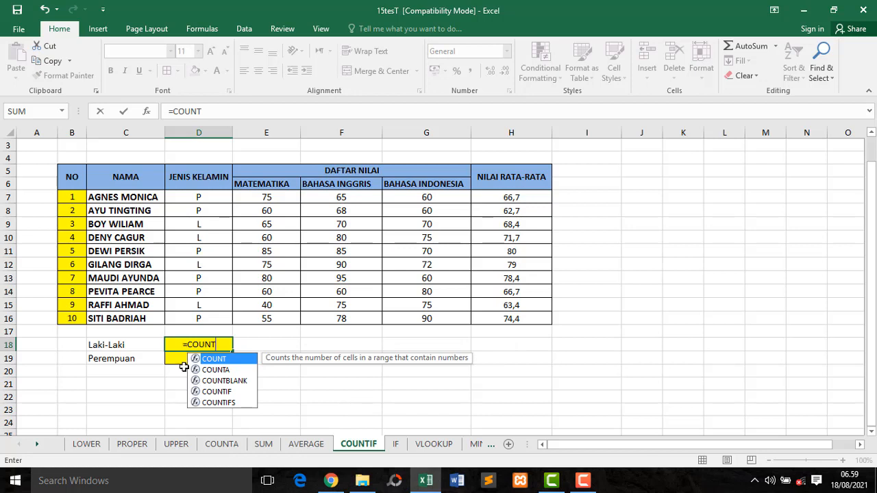
pyautogui.doubleClick(212, 392)
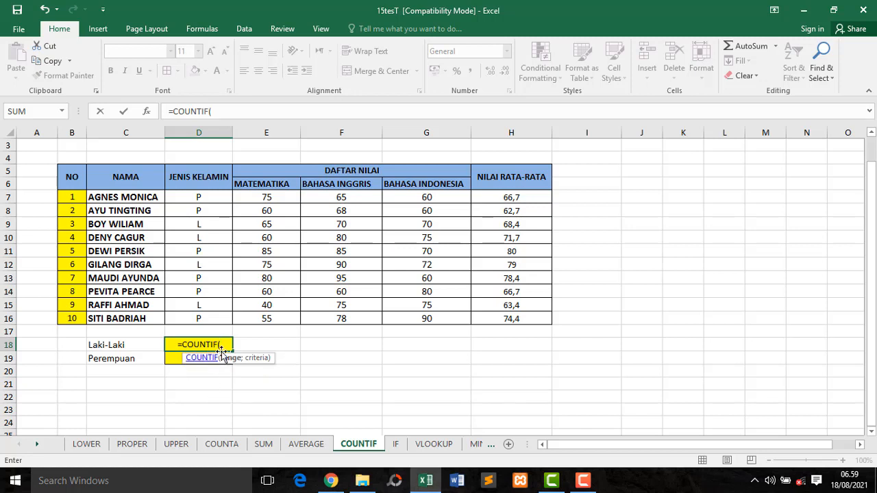
pyautogui.moveTo(207, 199); pyautogui.dragTo(209, 318)
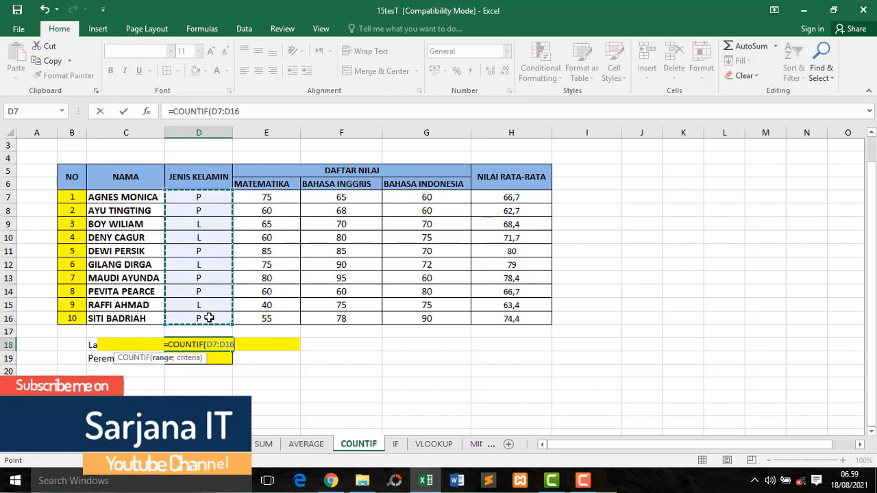
pyautogui.write(';')
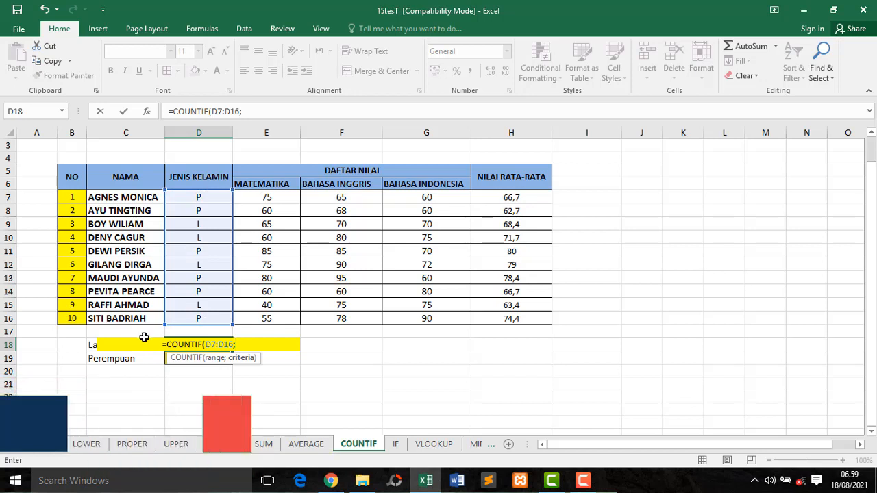
pyautogui.write('"')
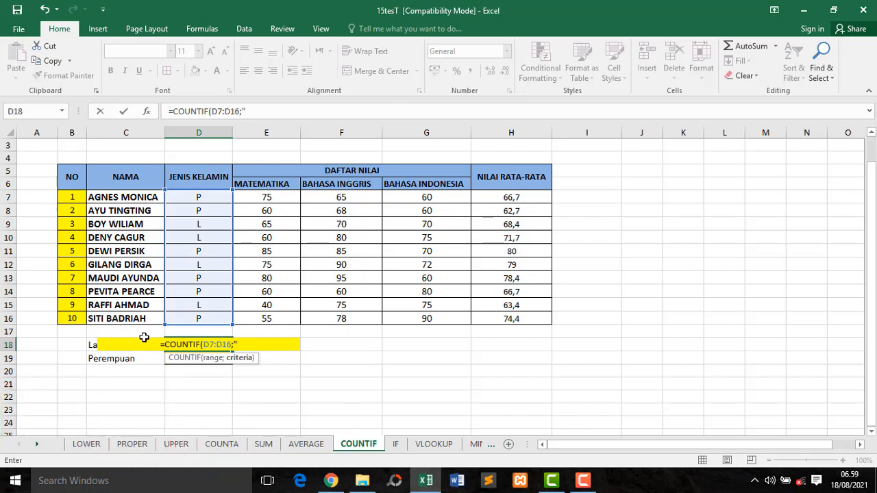
pyautogui.write('L')
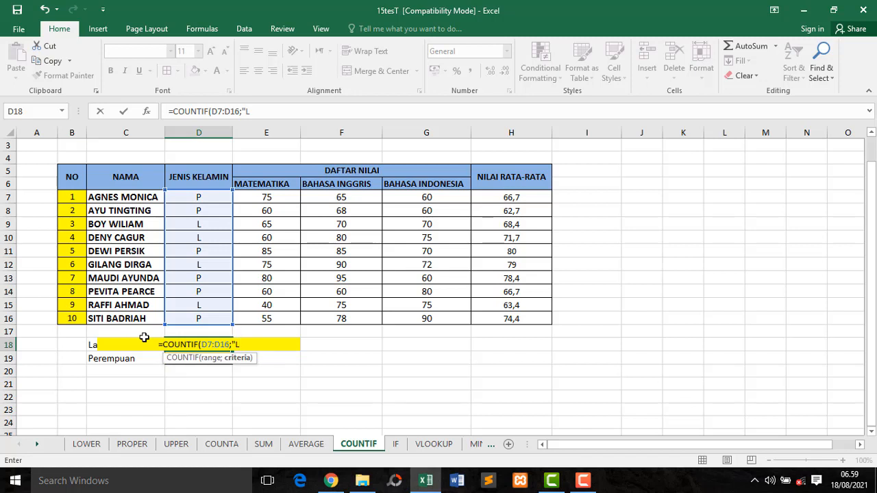
pyautogui.write('"')
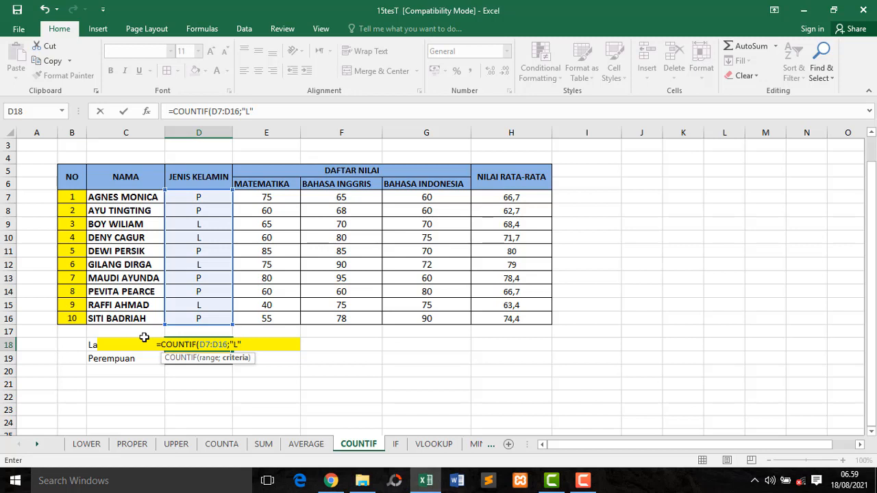
pyautogui.write(')')
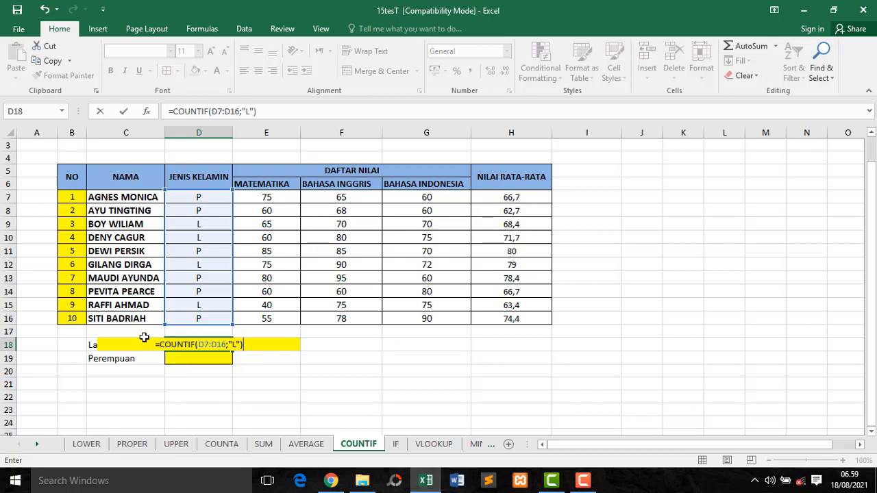
pyautogui.press('Return')
# Step: Check the D18 count against the L entries in the JENIS KELAMIN column
pyautogui.click(180, 345)
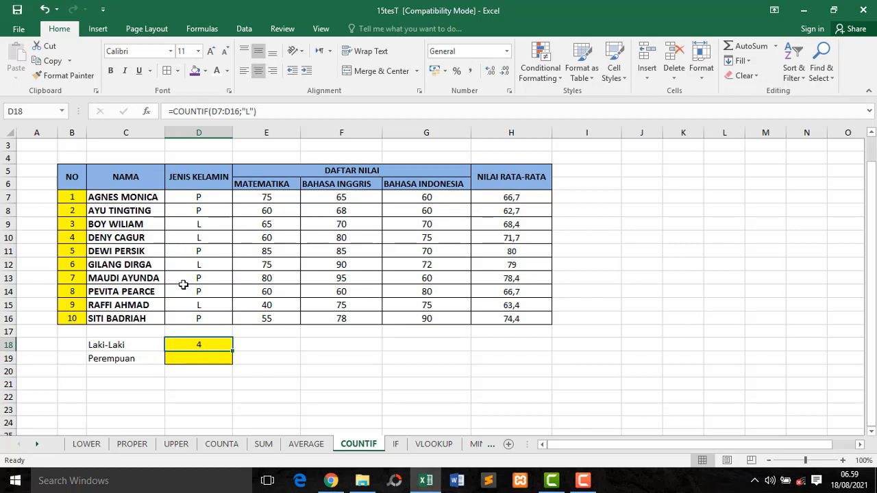
pyautogui.click(206, 237)
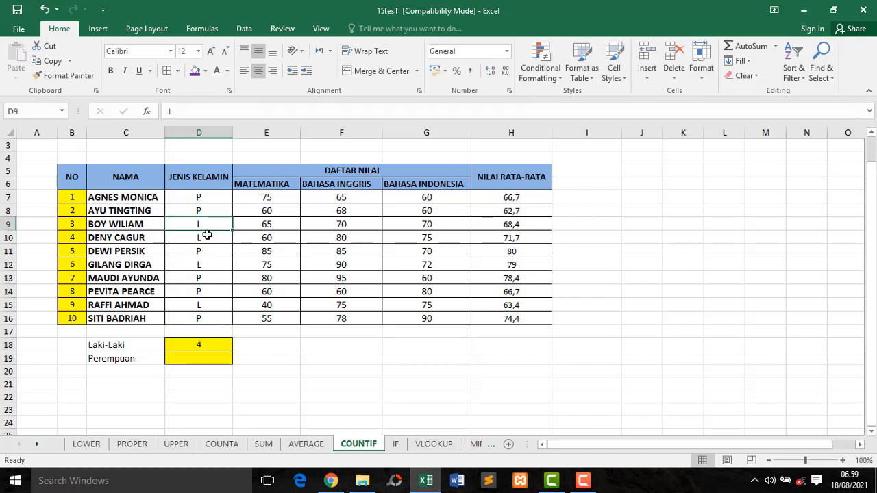
pyautogui.click(200, 266)
pyautogui.click(208, 305)
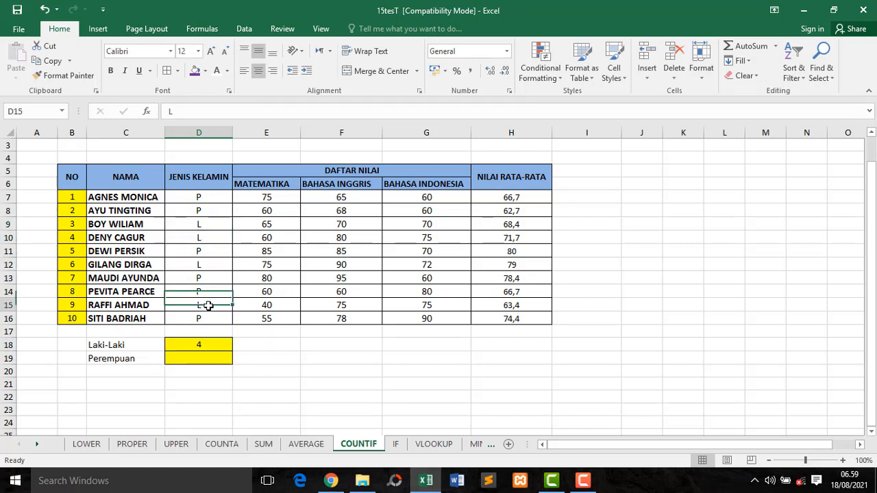
# Step: Fill the COUNTIF formula from D18 down to D19 and change its criteria to "P", giving =COUNTIF(D8:D17;"P") for Perempuan
pyautogui.click(208, 345)
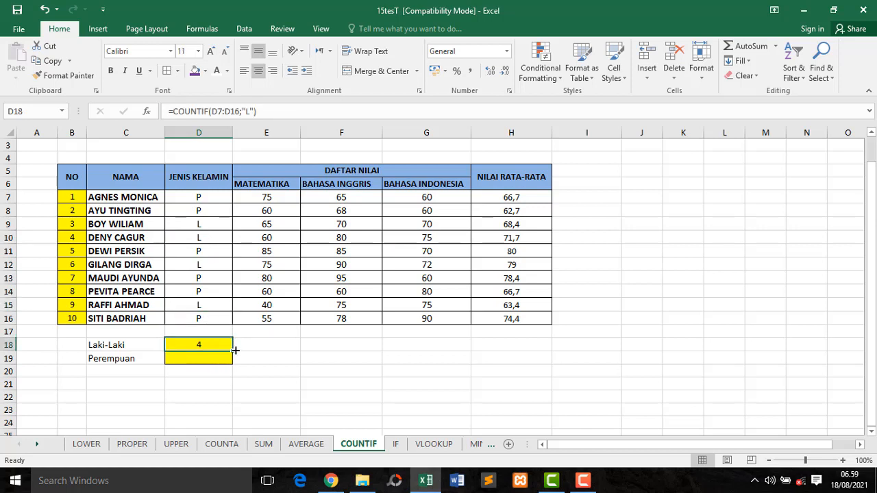
pyautogui.moveTo(235, 350); pyautogui.dragTo(229, 367)
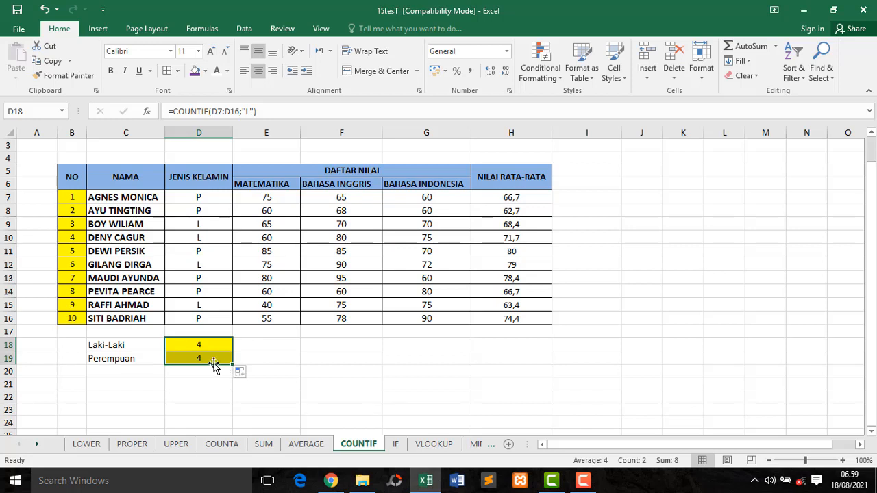
pyautogui.click(212, 360)
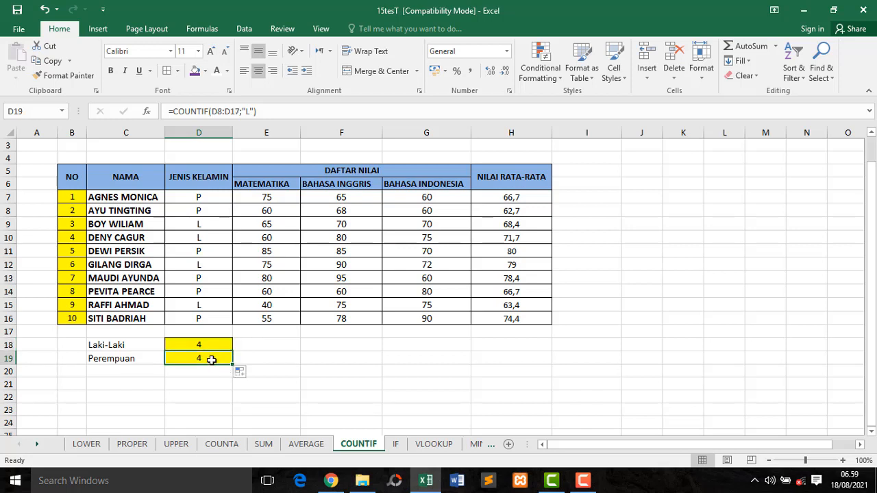
pyautogui.doubleClick(250, 111)
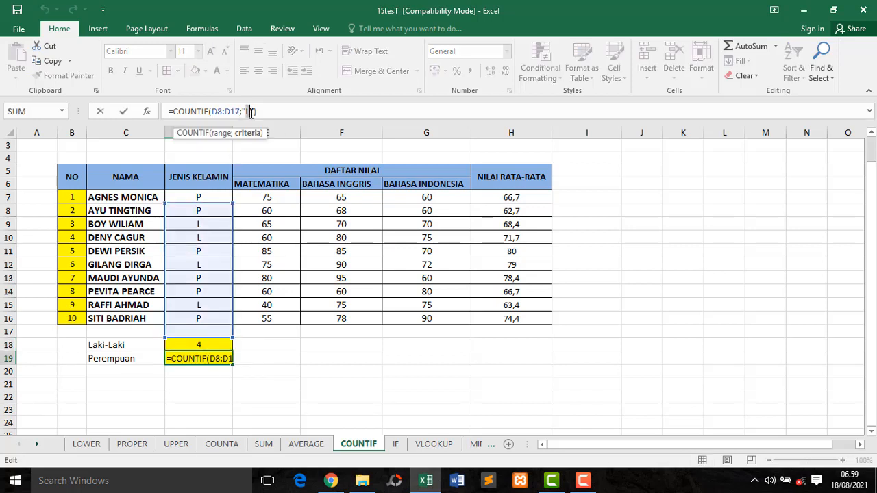
pyautogui.write('P')
pyautogui.press('BackSpace')
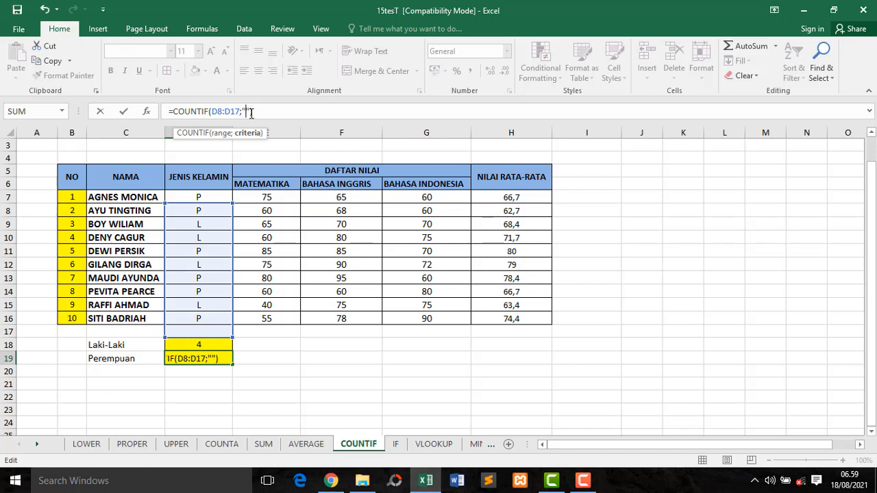
pyautogui.write('P')
pyautogui.press('Return')
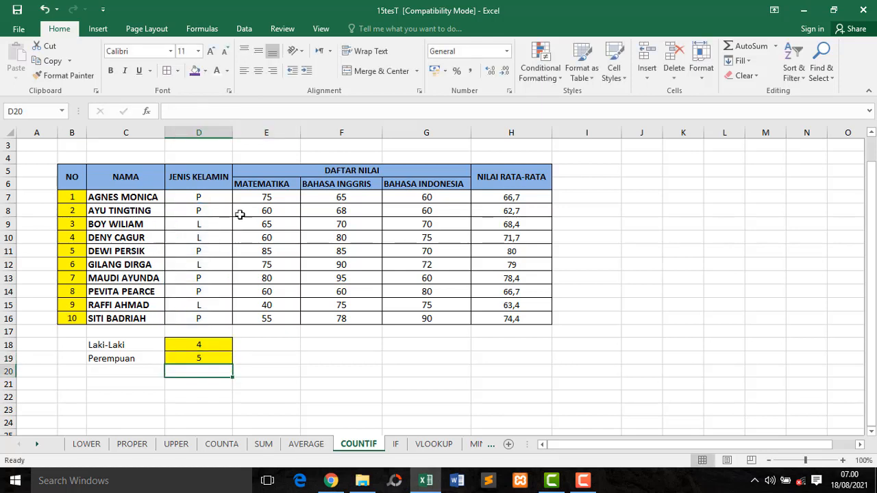
# Step: Check the COUNTIF formulas and counts in D18 and D19 against their Laki-Laki and Perempuan labels
pyautogui.click(218, 344)
pyautogui.keyDown('ctrl'); pyautogui.click(208, 359); pyautogui.keyUp('ctrl')
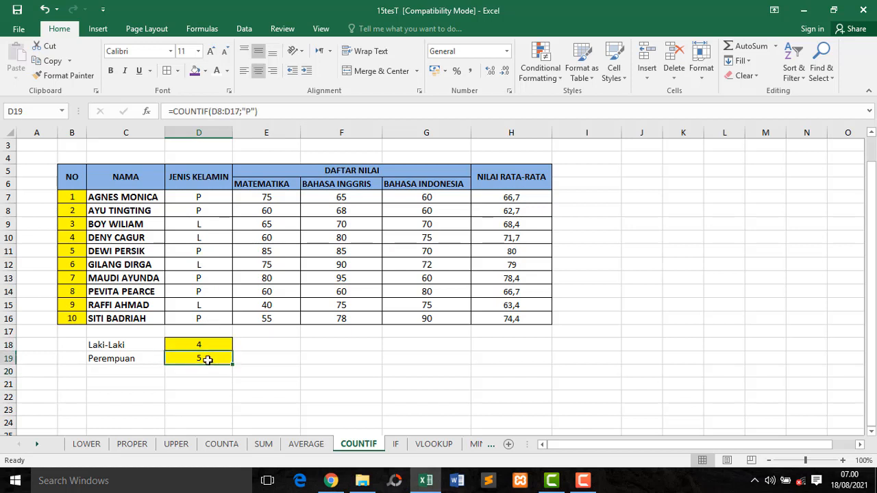
pyautogui.click(210, 348)
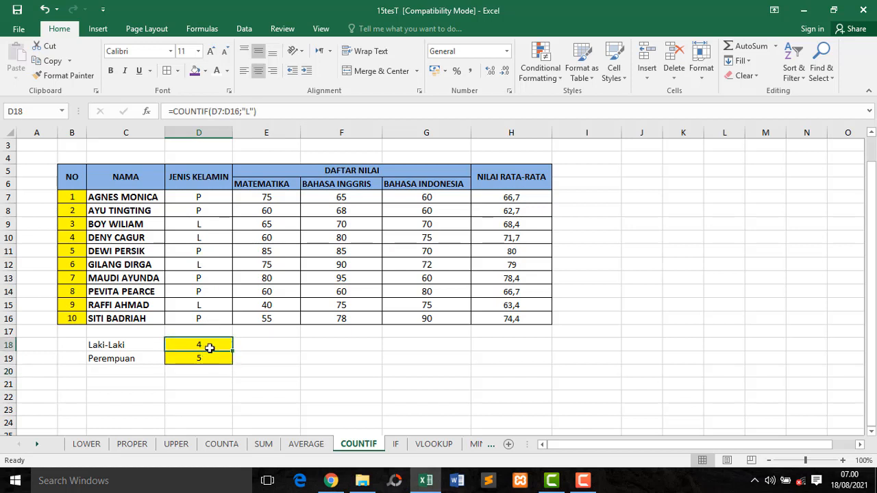
pyautogui.click(211, 358)
pyautogui.click(212, 348)
pyautogui.click(143, 348)
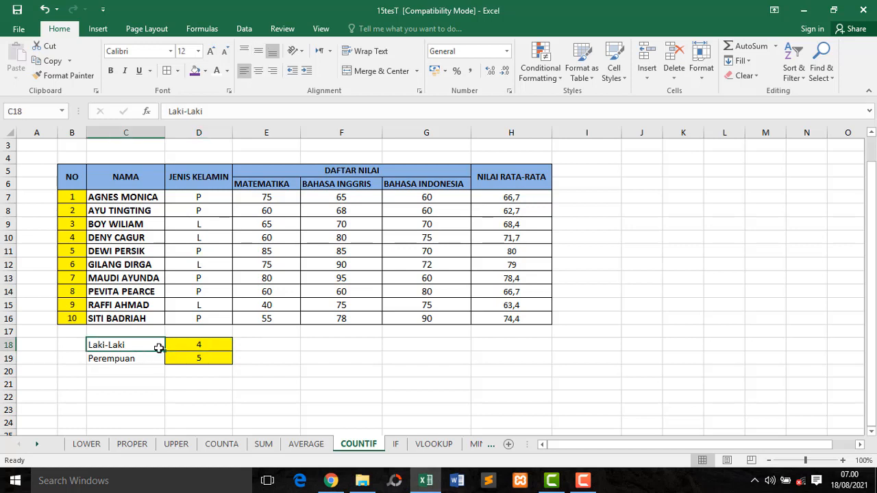
pyautogui.click(210, 346)
pyautogui.click(144, 358)
pyautogui.click(197, 358)
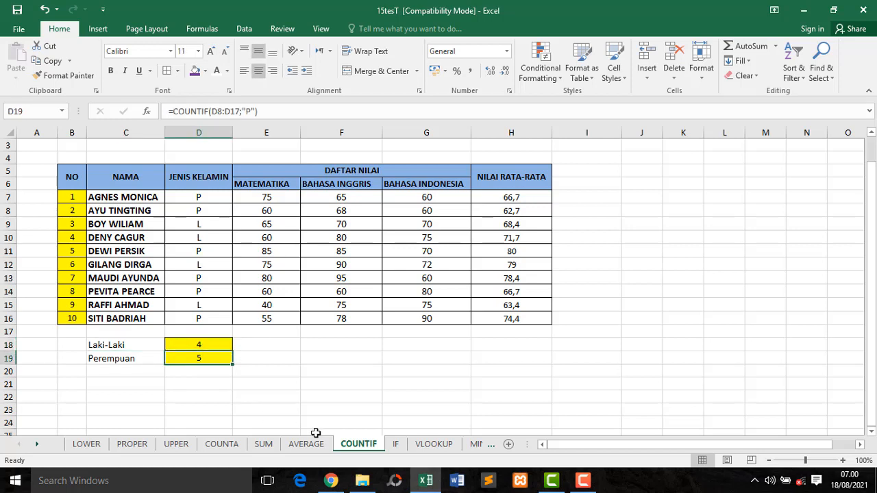
# Step: Open the IF worksheet and examine the sample IF formula in row 18 and the empty HASIL column
pyautogui.click(395, 447)
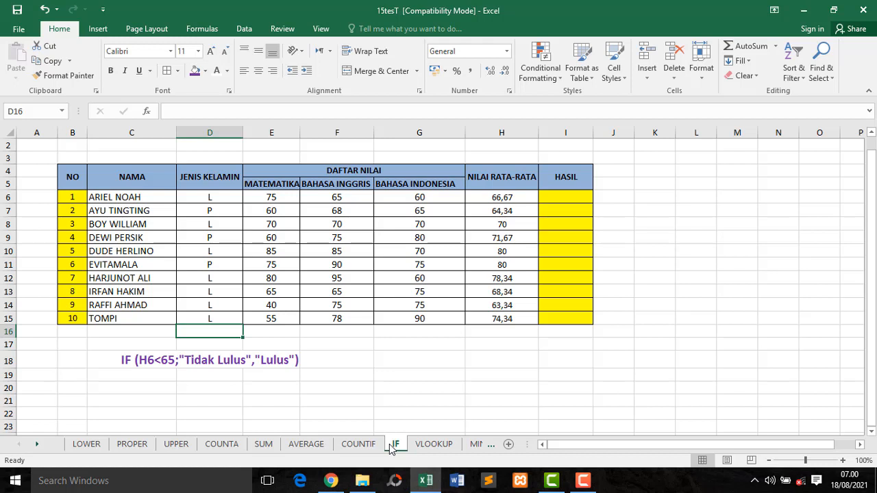
pyautogui.click(339, 377)
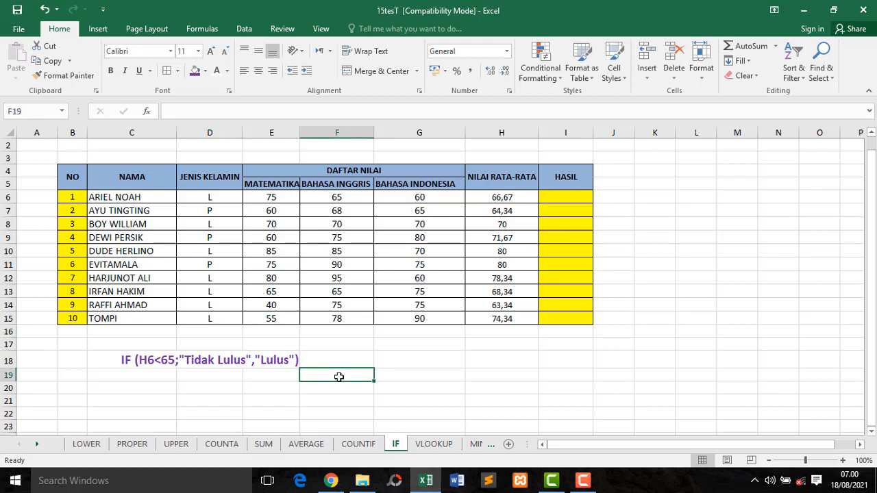
pyautogui.click(398, 378)
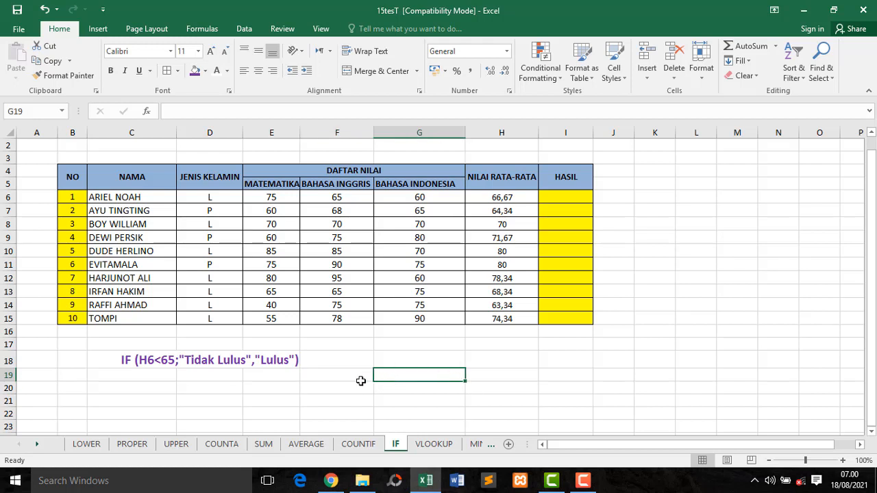
pyautogui.click(110, 364)
pyautogui.click(572, 197)
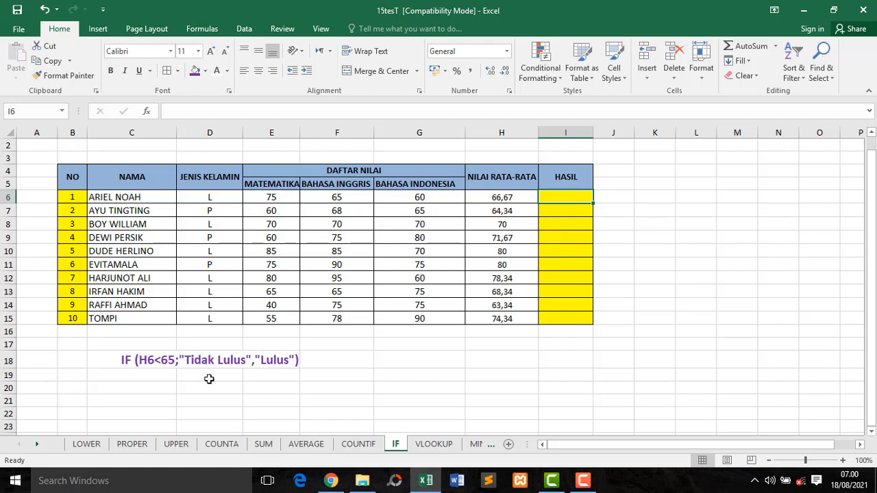
pyautogui.click(141, 363)
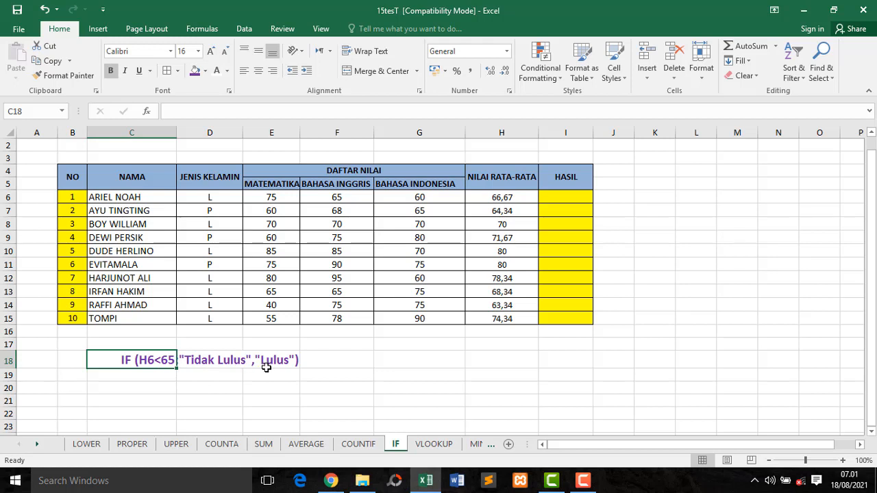
# Step: Start an IF formula in I6, the first HASIL cell, with the logical test H6<65
pyautogui.click(559, 199)
pyautogui.write('=')
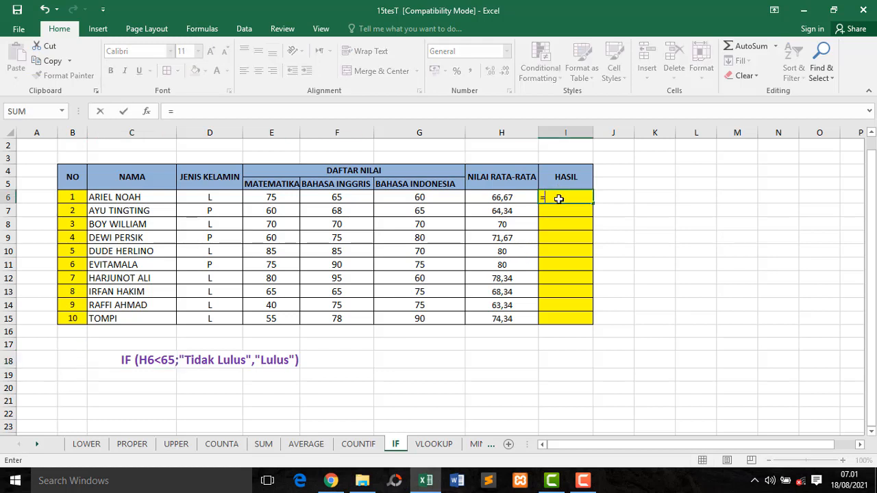
pyautogui.write('IF')
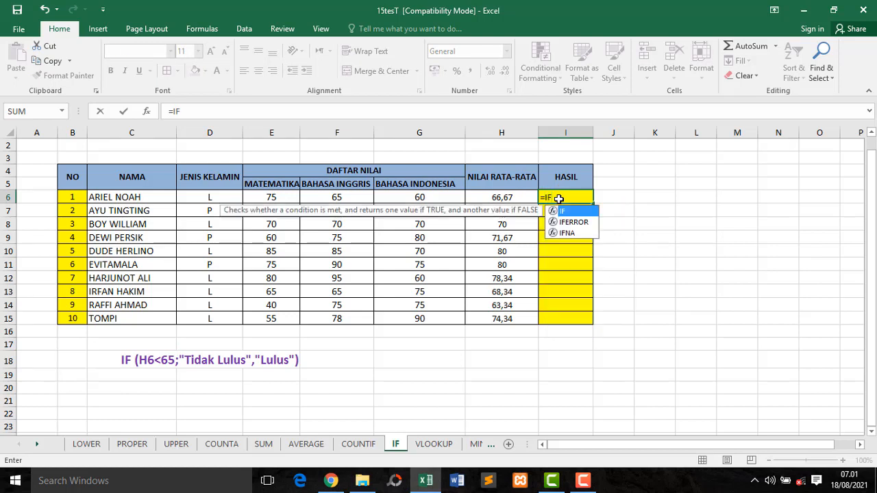
pyautogui.doubleClick(566, 212)
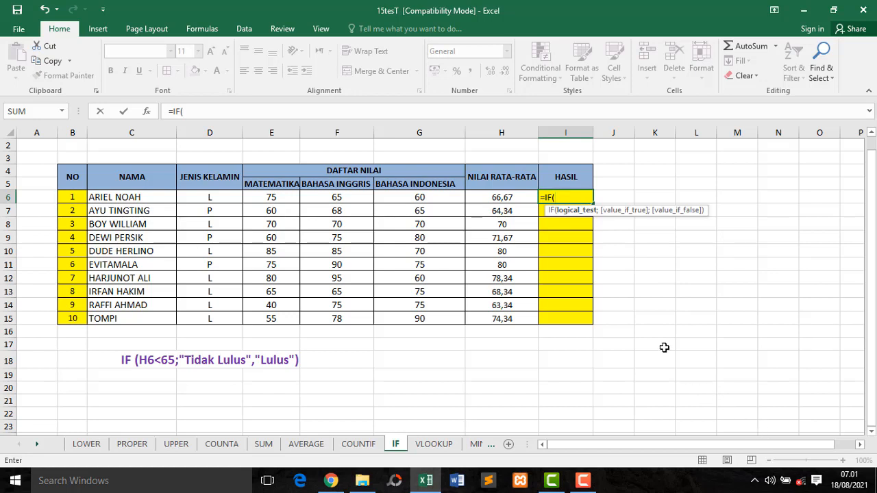
pyautogui.click(520, 197)
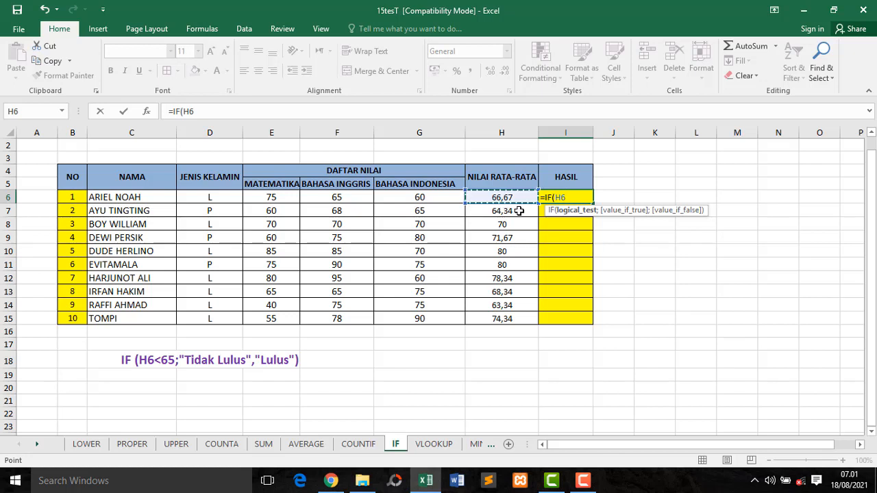
pyautogui.write('<65')
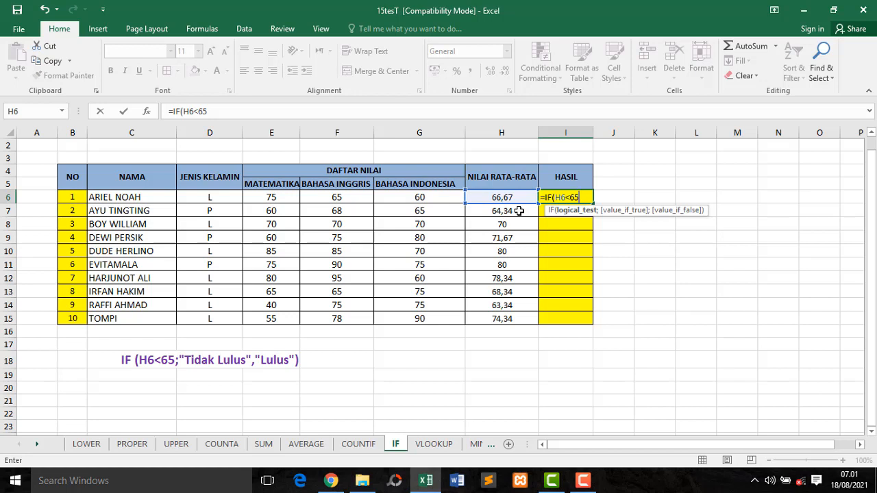
# Step: Complete the I6 formula with "Tidak Lulus" if true and "Lulus" if false, making it =IF(H6<65;"Tidak Lulus";"Lulus")
pyautogui.write(';"t')
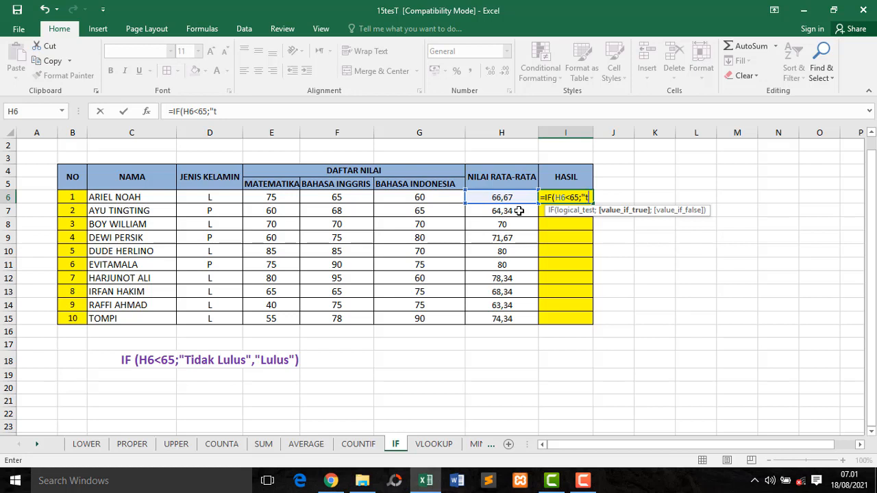
pyautogui.press('BackSpace')
pyautogui.write('Tidal')
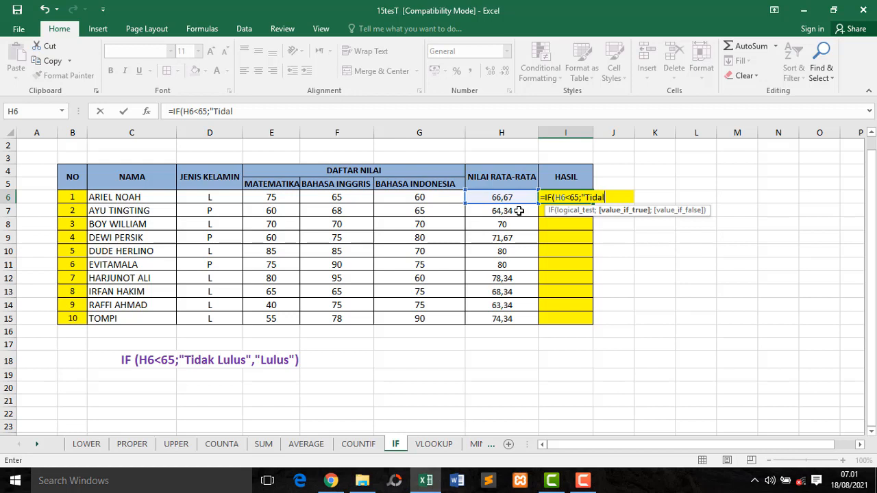
pyautogui.write('k')
pyautogui.press('BackSpace')
pyautogui.press('BackSpace')
pyautogui.write('k Lulus";')
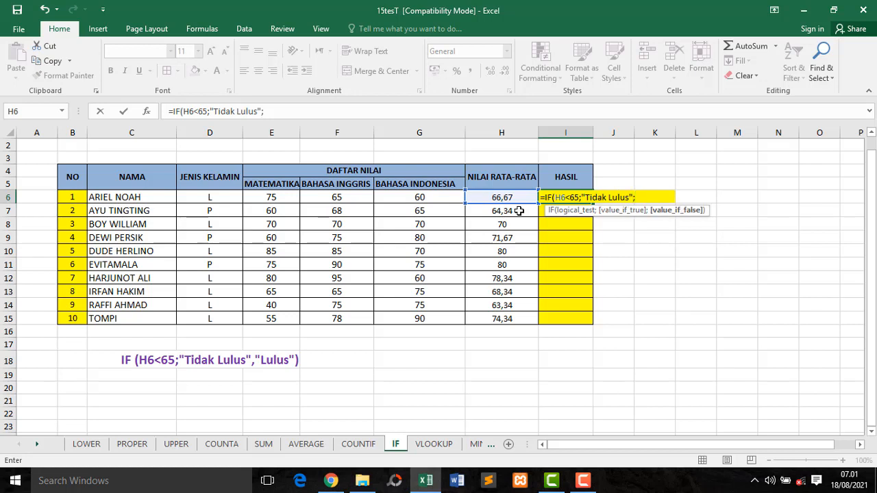
pyautogui.write('"Lulus")')
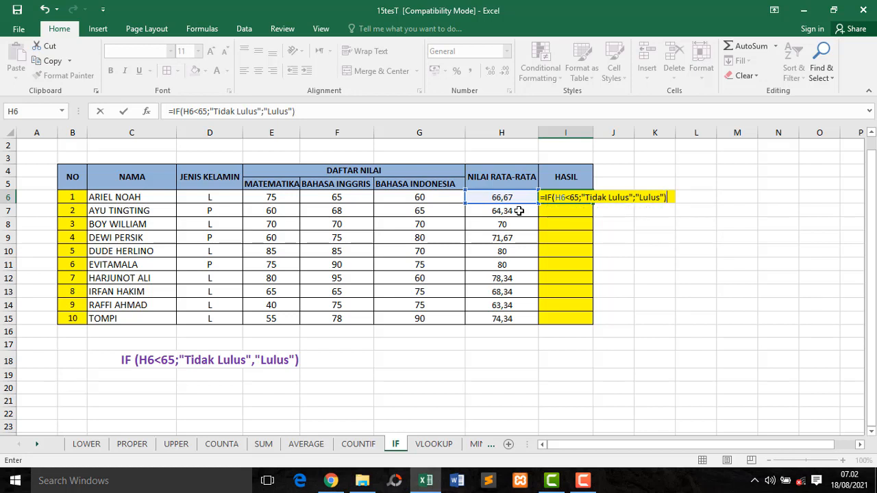
pyautogui.press('Return')
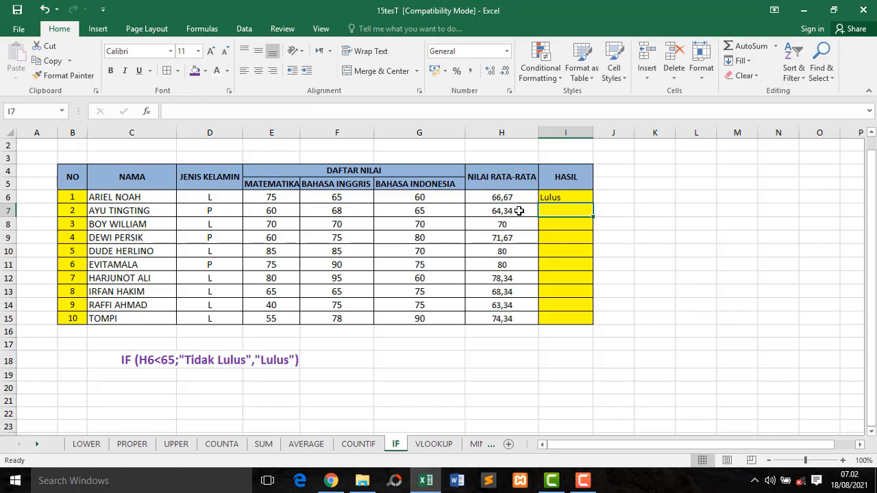
# Step: Fill the IF formula from I6 down to I15 in the HASIL column and check several copied formulas
pyautogui.click(843, 460)
pyautogui.click(843, 460)
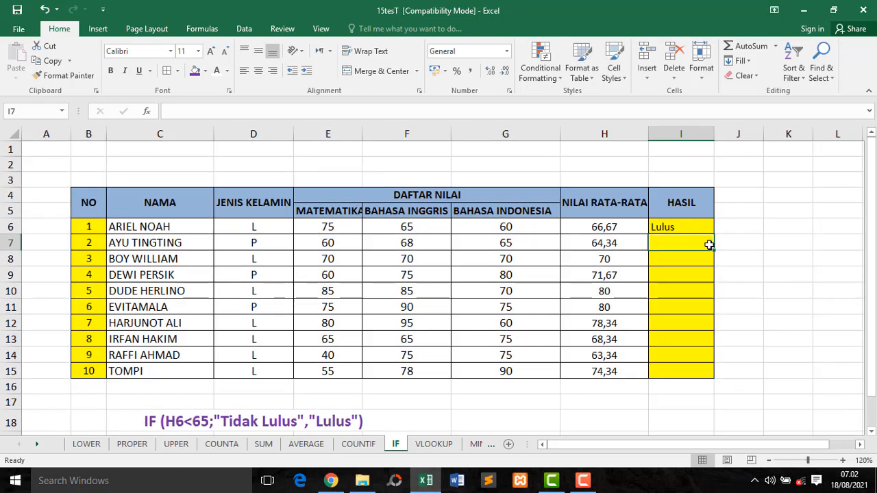
pyautogui.click(689, 228)
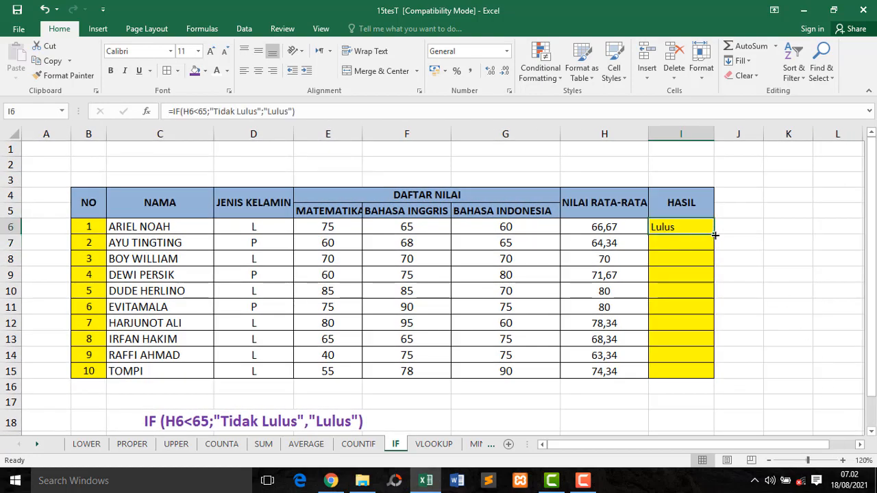
pyautogui.click(697, 244)
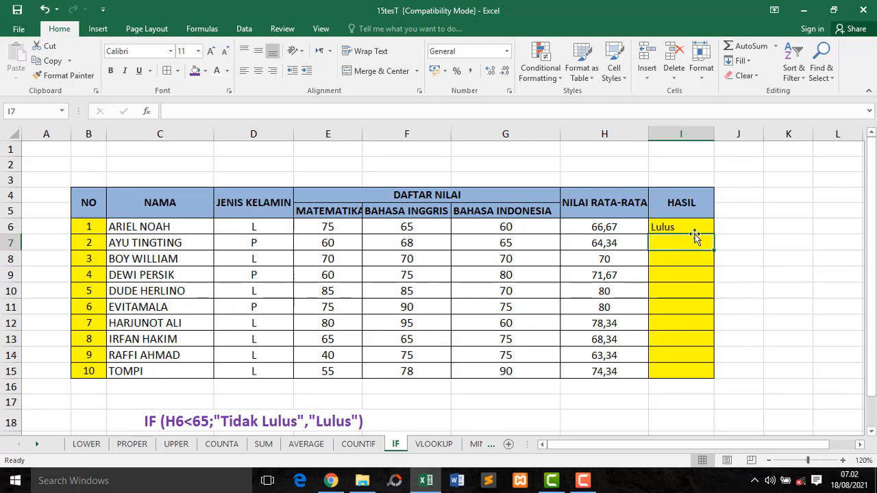
pyautogui.click(694, 229)
pyautogui.click(694, 241)
pyautogui.click(700, 228)
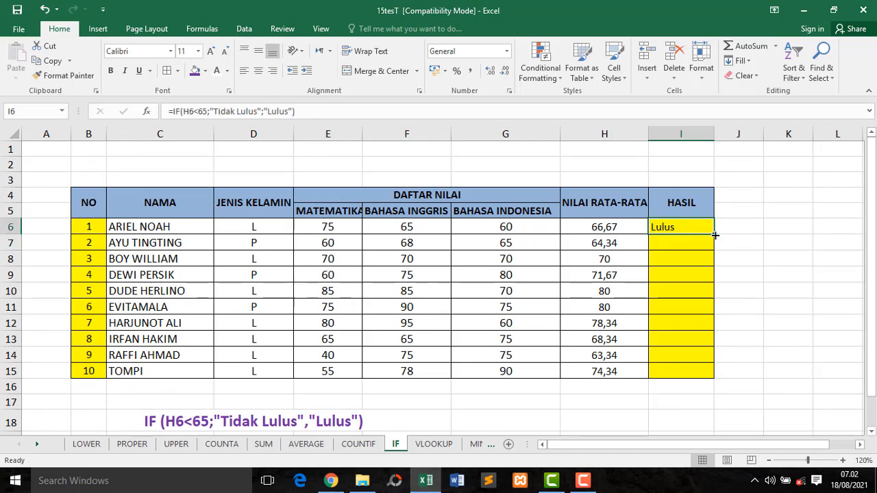
pyautogui.moveTo(714, 235); pyautogui.dragTo(712, 373)
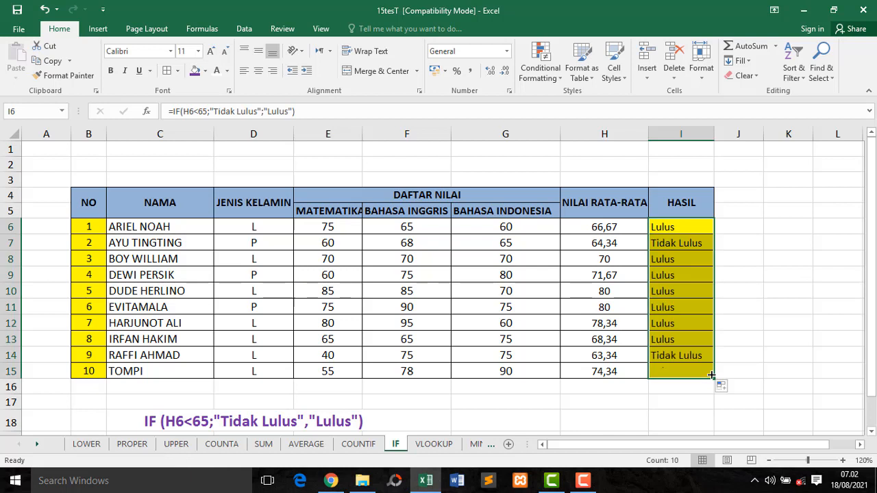
pyautogui.click(681, 341)
pyautogui.click(683, 307)
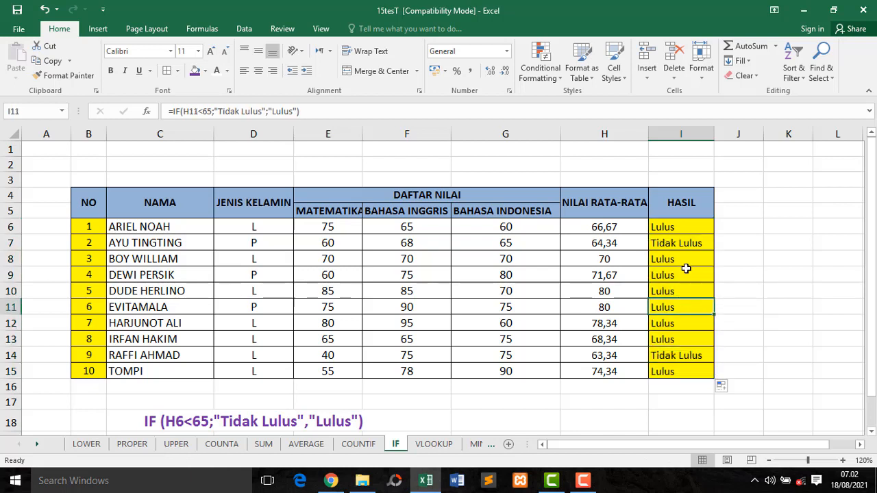
pyautogui.click(687, 260)
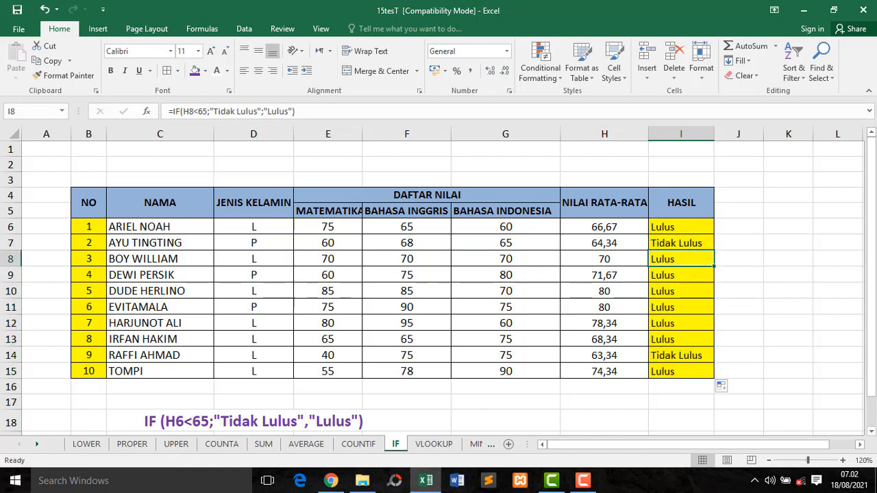
# Step: Open the VLOOKUP worksheet with the student score table and the DATA lookup form
pyautogui.click(842, 446)
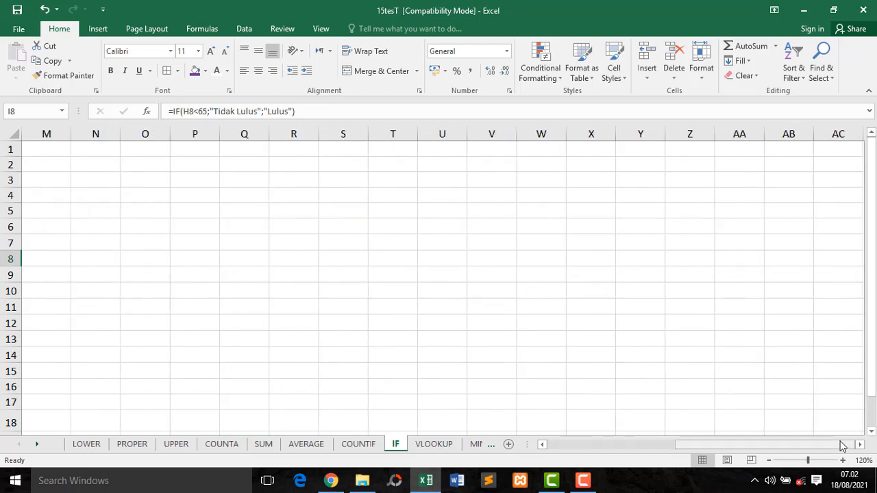
pyautogui.click(658, 448)
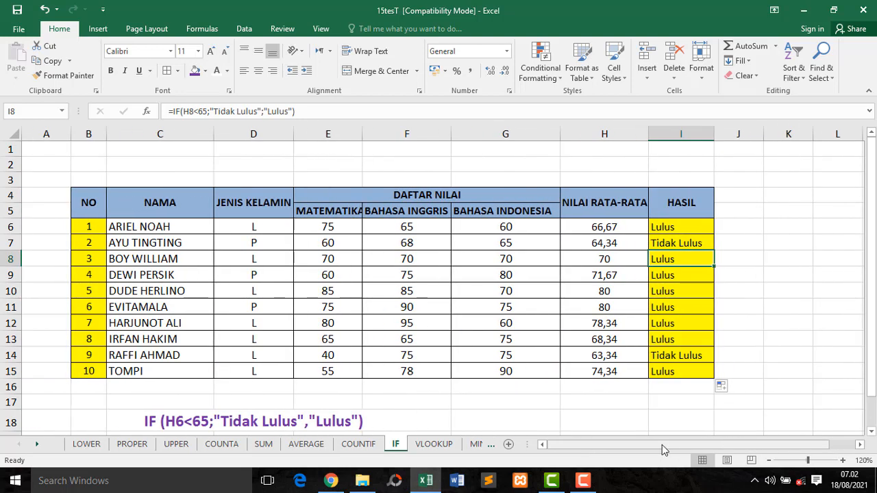
pyautogui.click(436, 445)
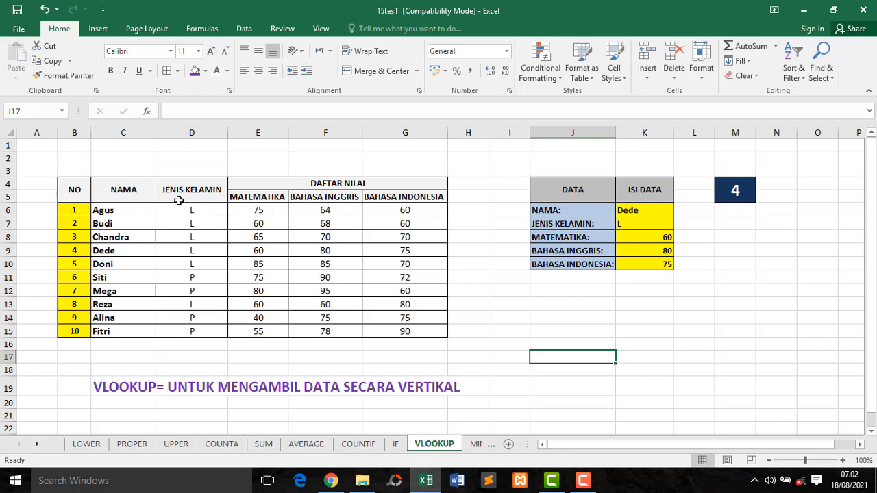
# Step: Review the score table headings and clear the ISI DATA results in K6:K10 of the lookup form
pyautogui.click(211, 197)
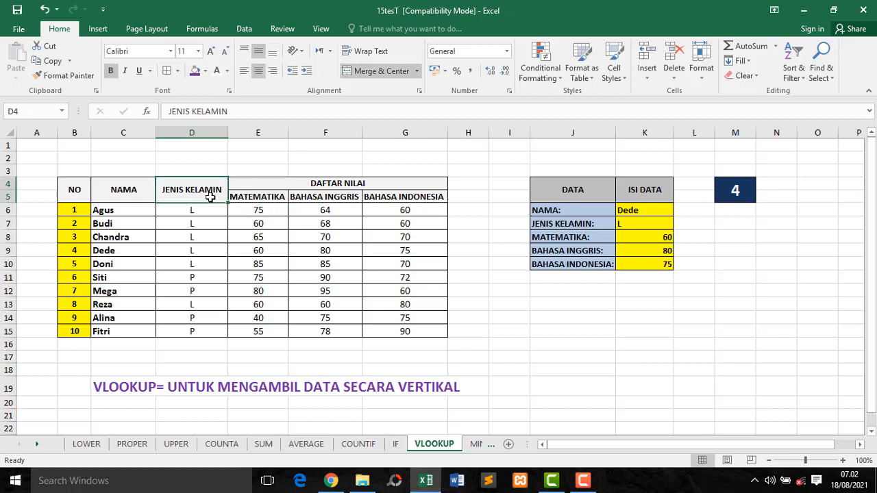
pyautogui.click(271, 200)
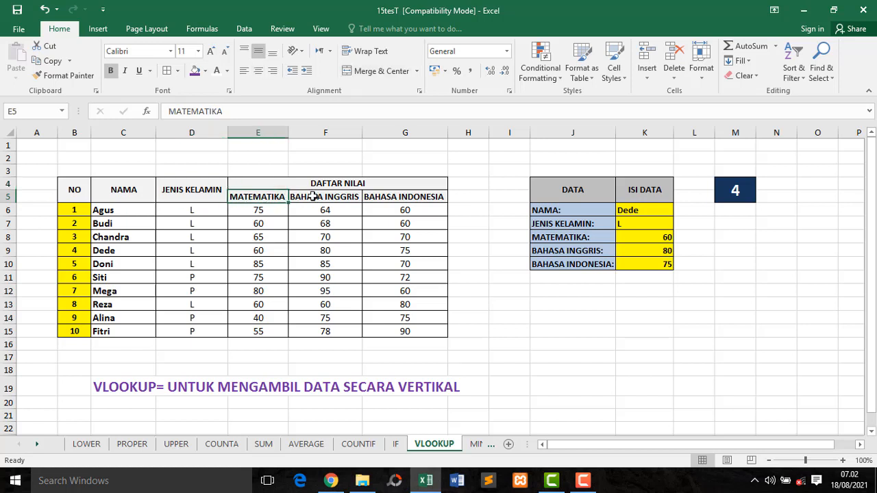
pyautogui.click(341, 197)
pyautogui.click(381, 196)
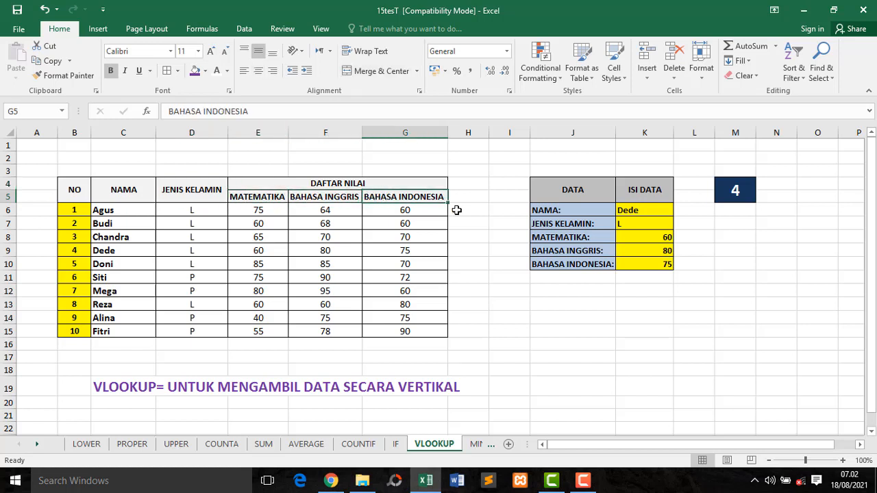
pyautogui.click(646, 211)
pyautogui.moveTo(646, 211); pyautogui.dragTo(645, 266)
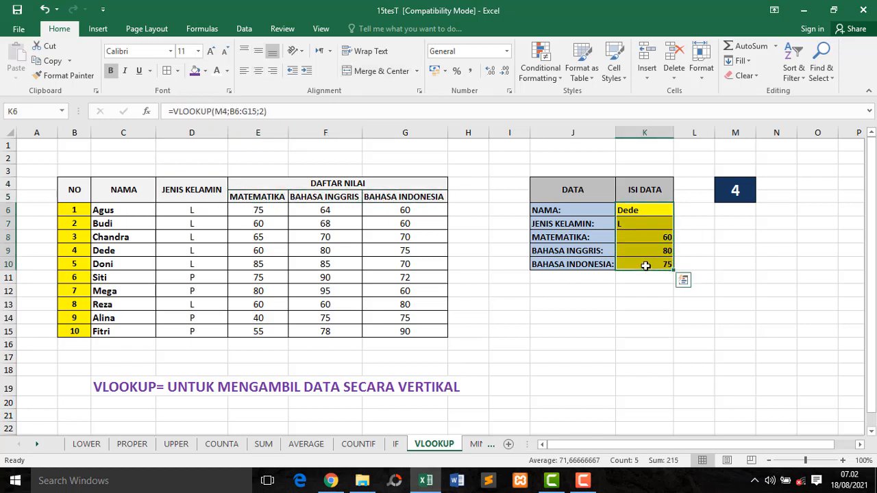
pyautogui.press('Delete')
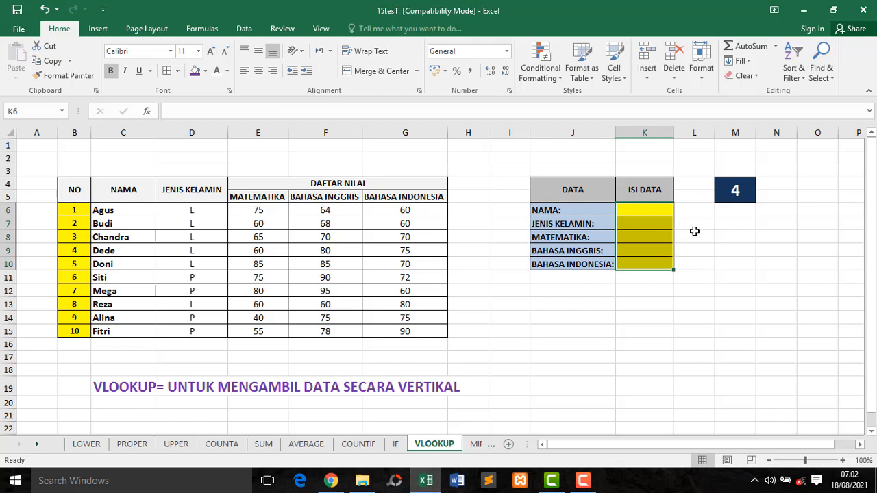
# Step: Start a VLOOKUP formula in K6, the NAMA result cell, using the number in M4 as the lookup value
pyautogui.click(648, 211)
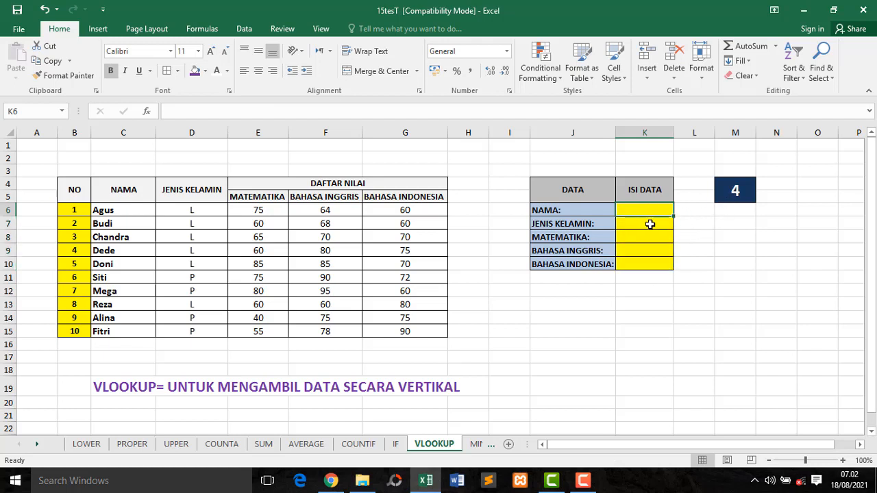
pyautogui.click(647, 222)
pyautogui.click(649, 212)
pyautogui.click(745, 197)
pyautogui.click(65, 252)
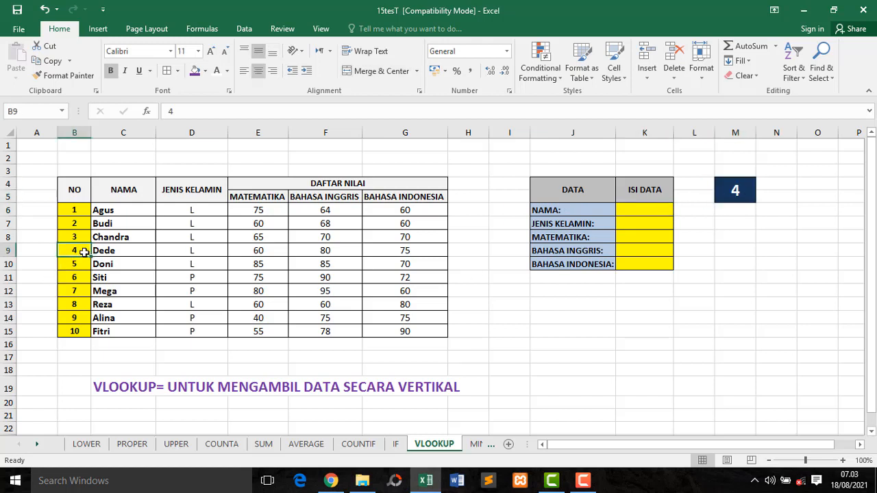
pyautogui.click(104, 250)
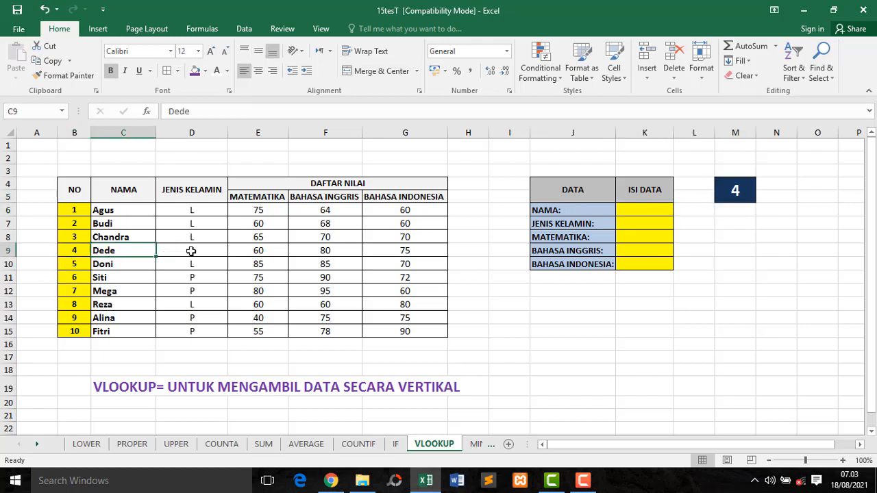
pyautogui.click(639, 211)
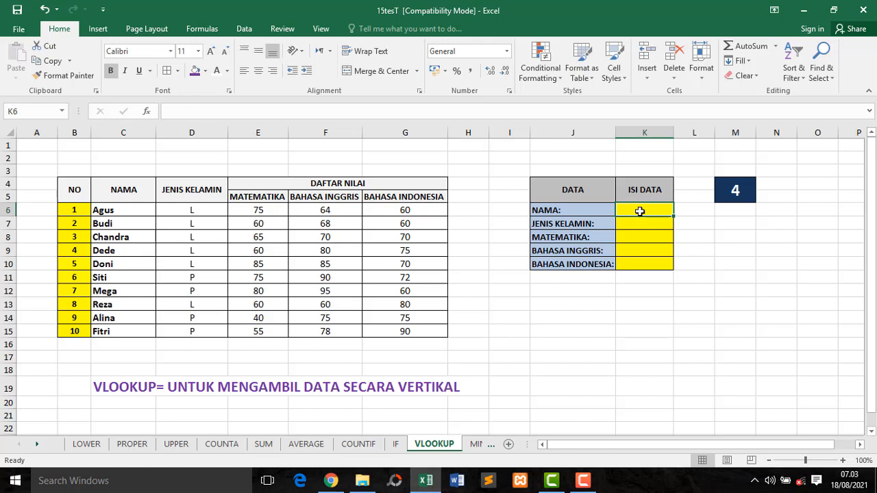
pyautogui.write('=')
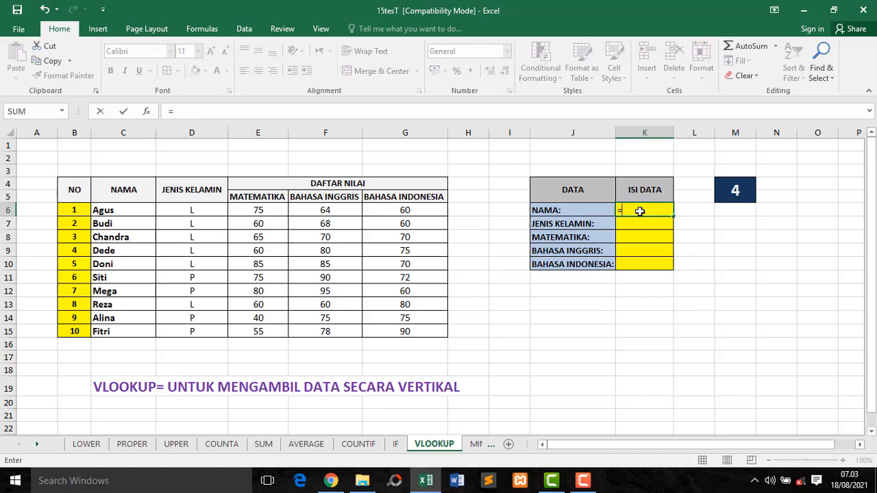
pyautogui.write('vlook')
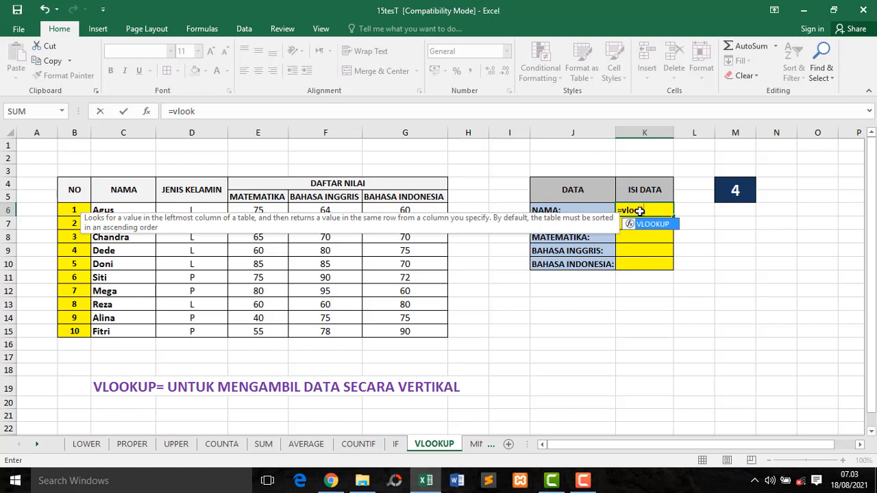
pyautogui.doubleClick(668, 225)
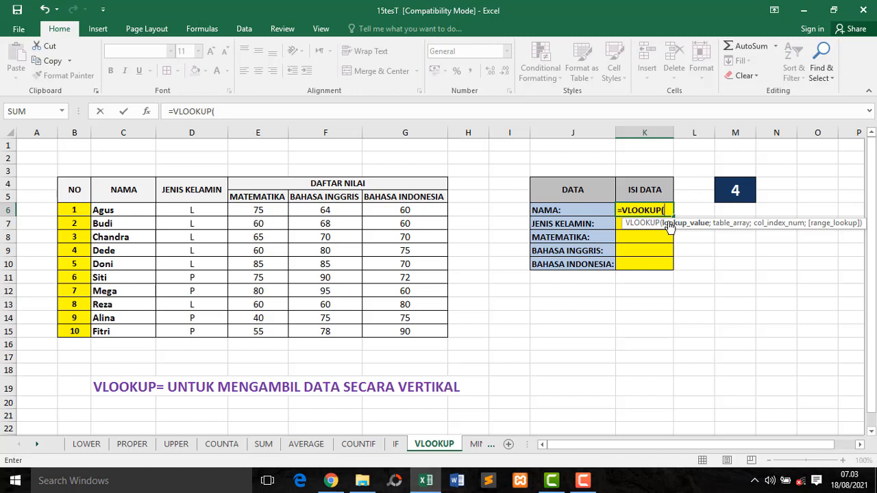
pyautogui.click(736, 193)
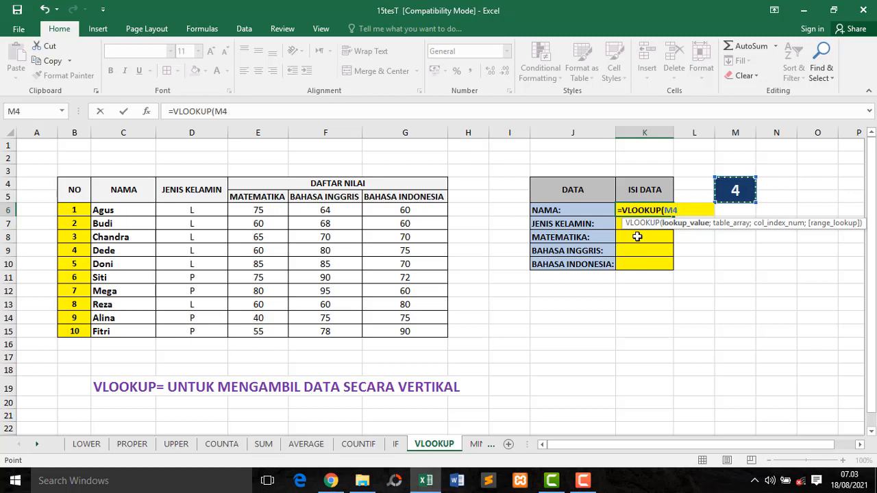
# Step: Complete the K6 formula with table range B6:G15 and column index 2, making it =VLOOKUP(M4;B6:G15;2)
pyautogui.write(';')
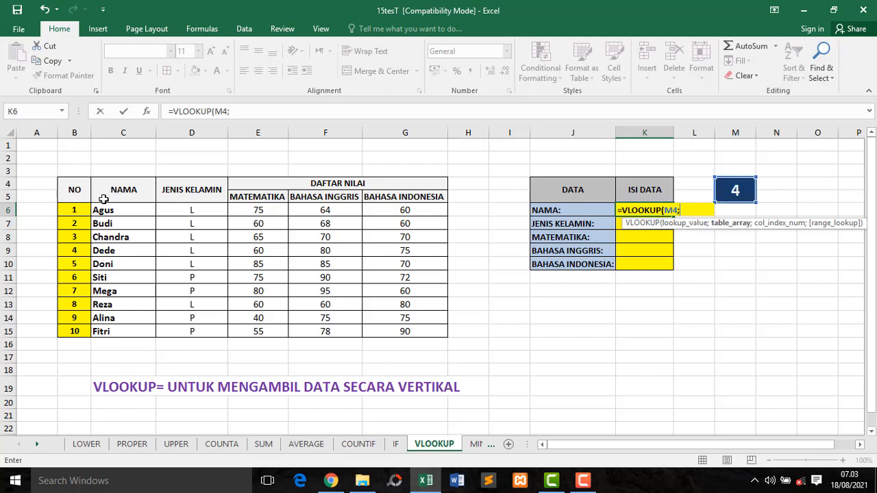
pyautogui.moveTo(73, 209); pyautogui.dragTo(424, 331)
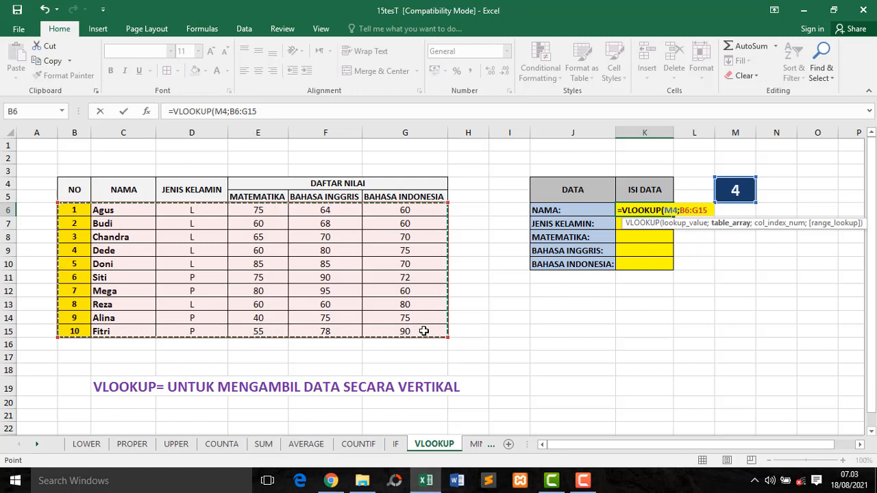
pyautogui.write(';')
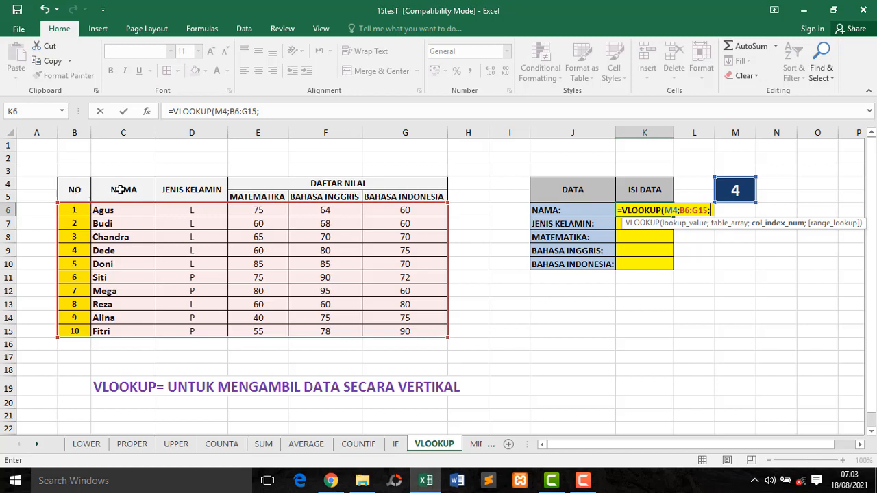
pyautogui.write('2')
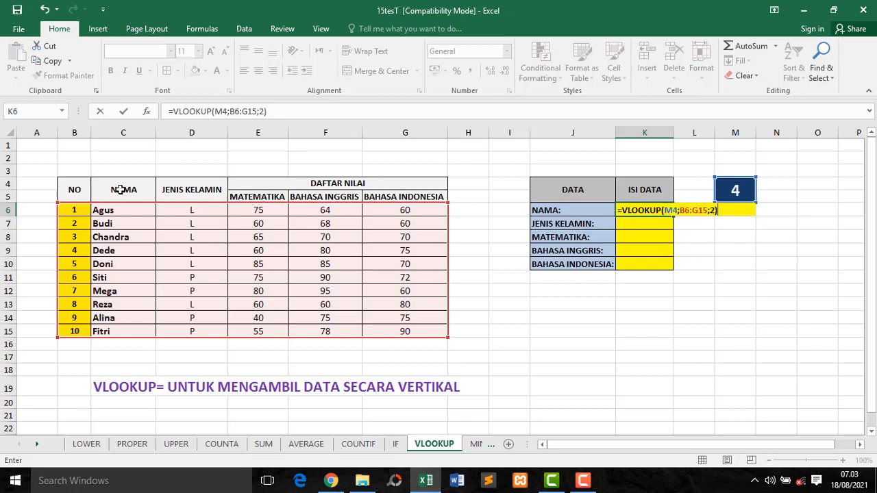
pyautogui.press('Return')
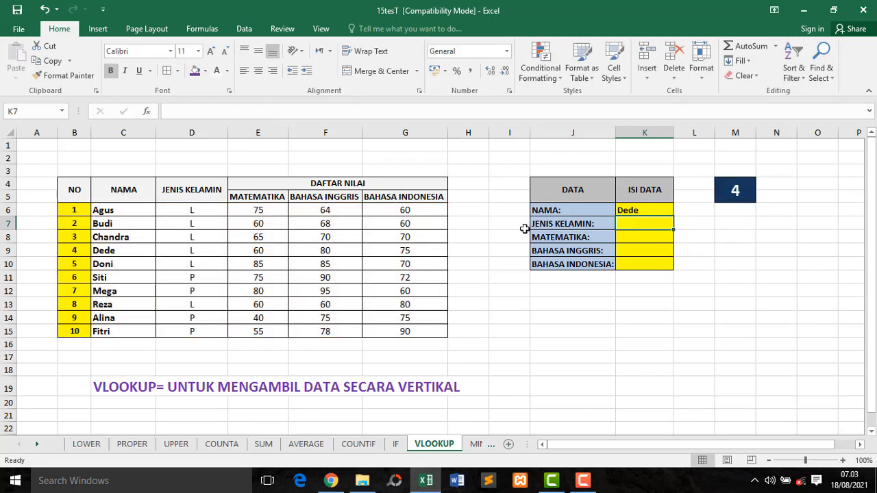
pyautogui.click(634, 209)
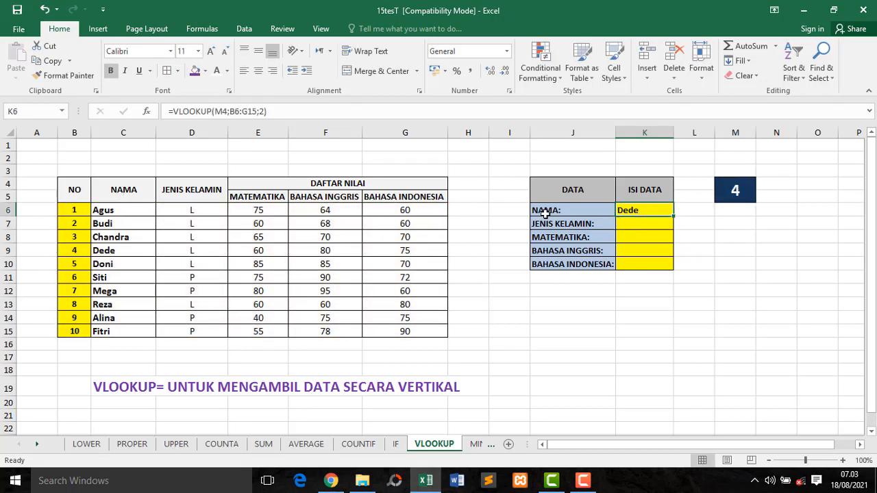
# Step: Set the lookup number in M4 to 7 and compare the NAMA result with that row of the table
pyautogui.click(735, 189)
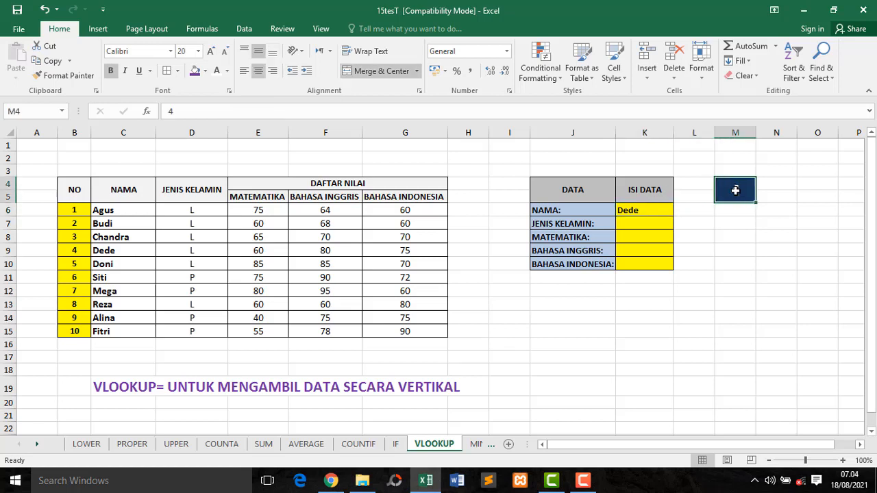
pyautogui.write('7')
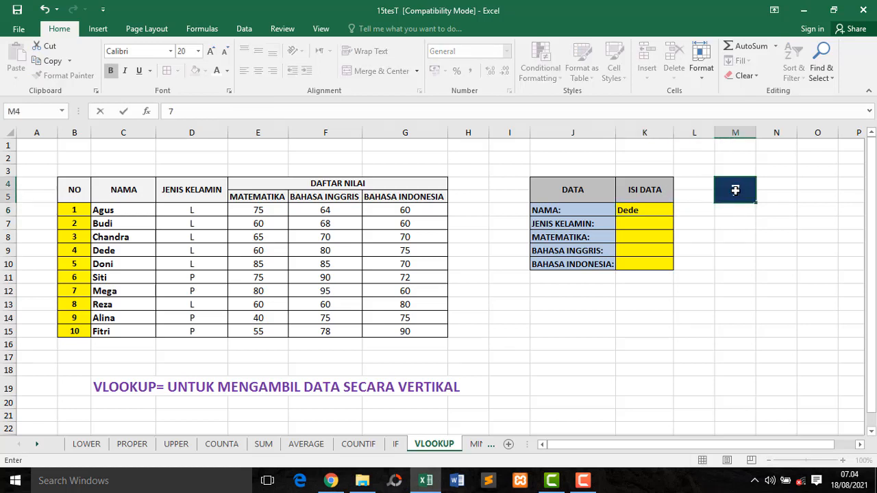
pyautogui.press('Return')
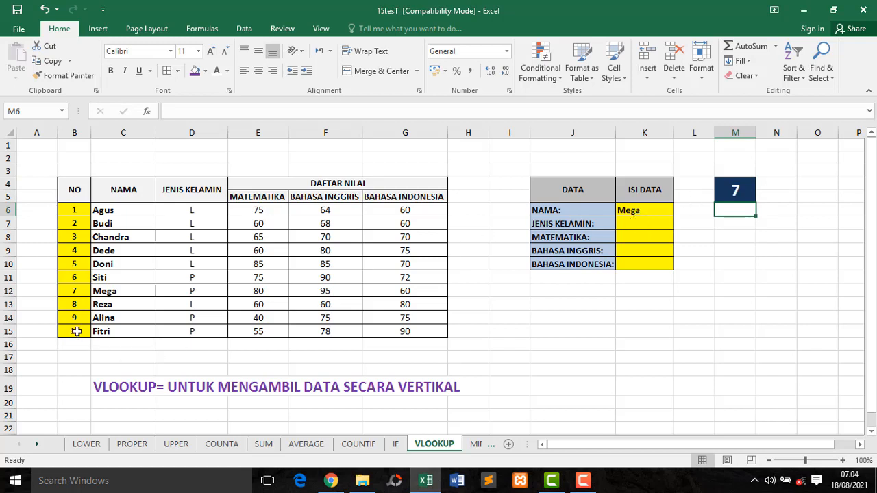
pyautogui.click(104, 291)
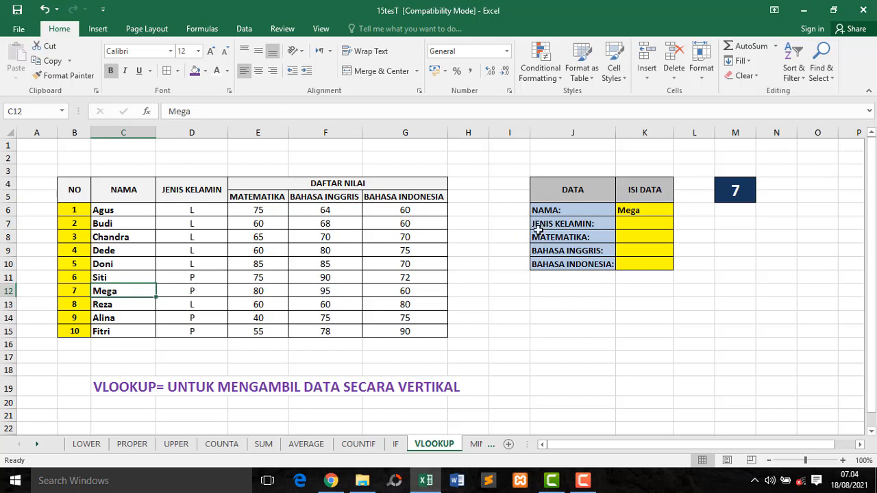
# Step: Try to fill the relative VLOOKUP formula from K6 down to K10 and check the lookup cell it references
pyautogui.click(646, 209)
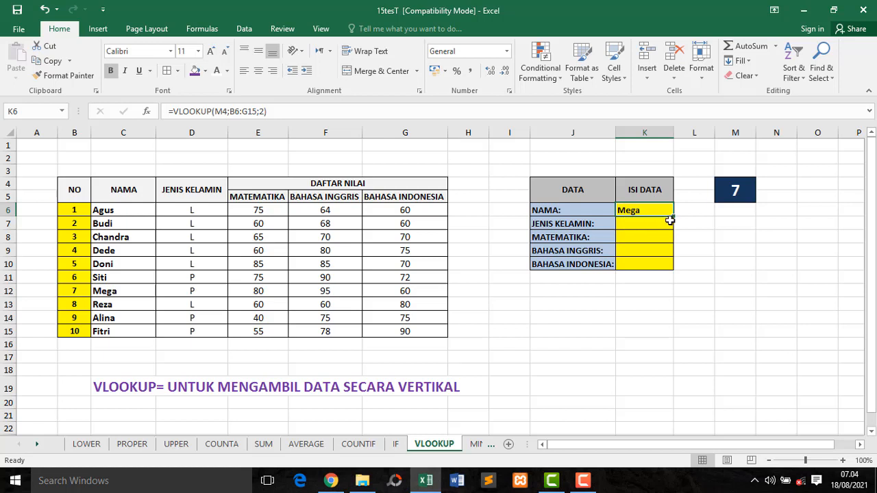
pyautogui.moveTo(674, 217); pyautogui.dragTo(676, 269)
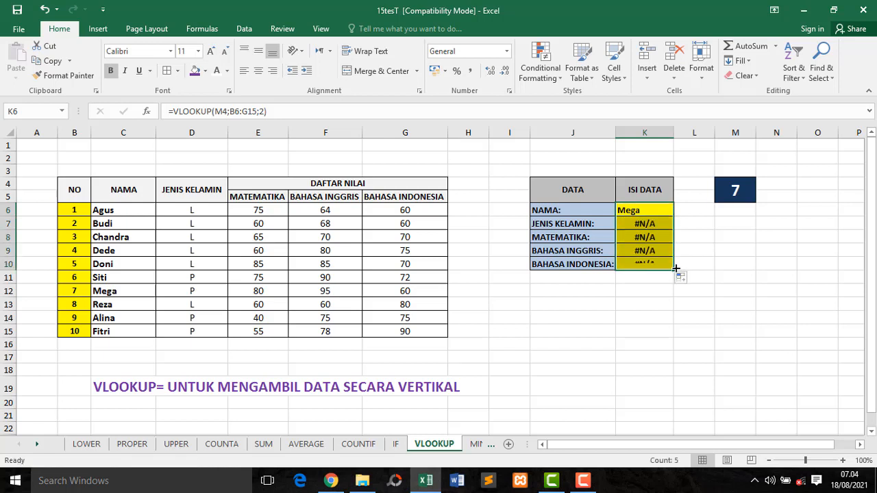
pyautogui.click(646, 212)
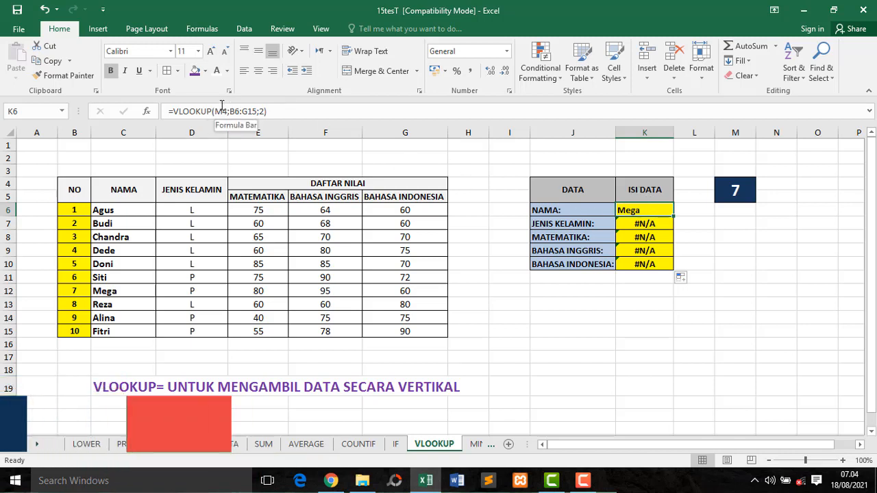
pyautogui.click(731, 192)
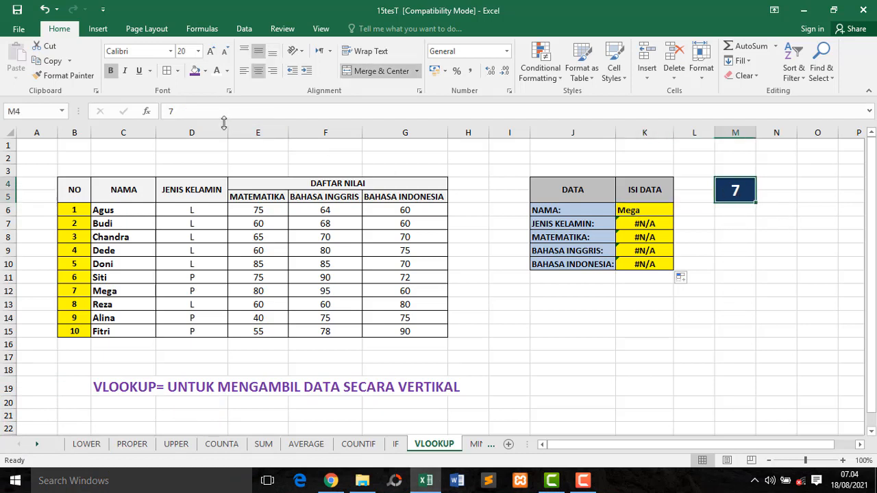
# Step: Make the lookup value reference in the K6 VLOOKUP formula absolute as $M$4
pyautogui.click(648, 211)
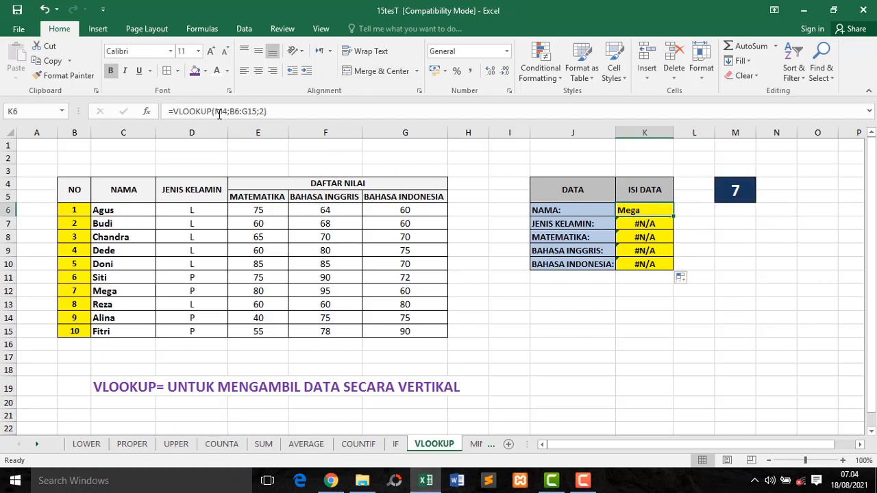
pyautogui.click(219, 113)
pyautogui.moveTo(216, 111); pyautogui.dragTo(224, 112)
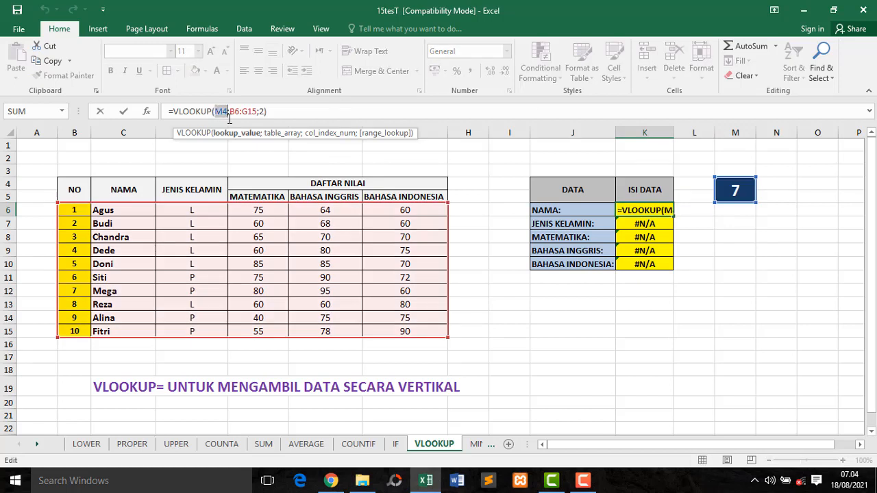
pyautogui.press('F4')
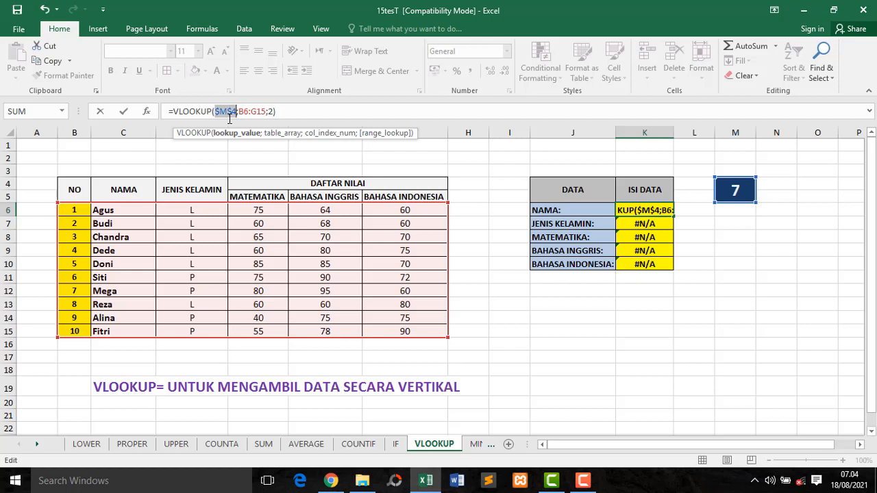
# Step: Make the K6 table range absolute as $B$6:$G$15 and fill the formula down to K10 in the ISI DATA column
pyautogui.click(242, 112)
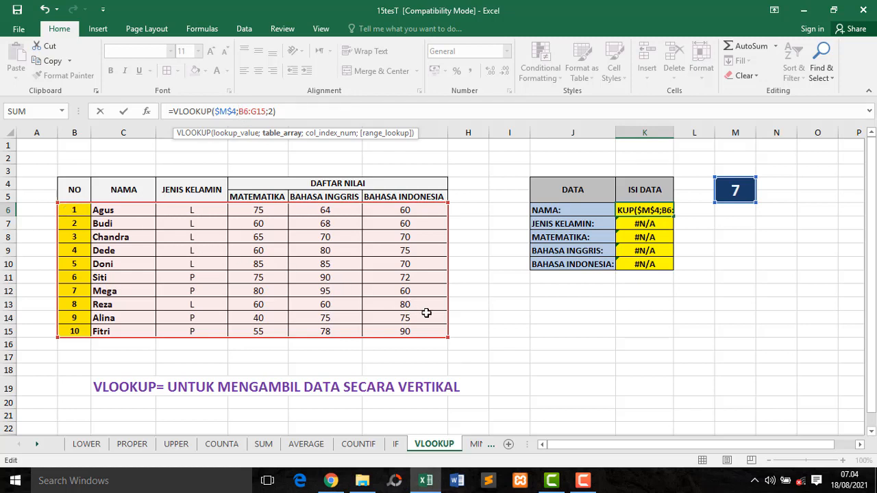
pyautogui.moveTo(251, 111); pyautogui.dragTo(265, 111)
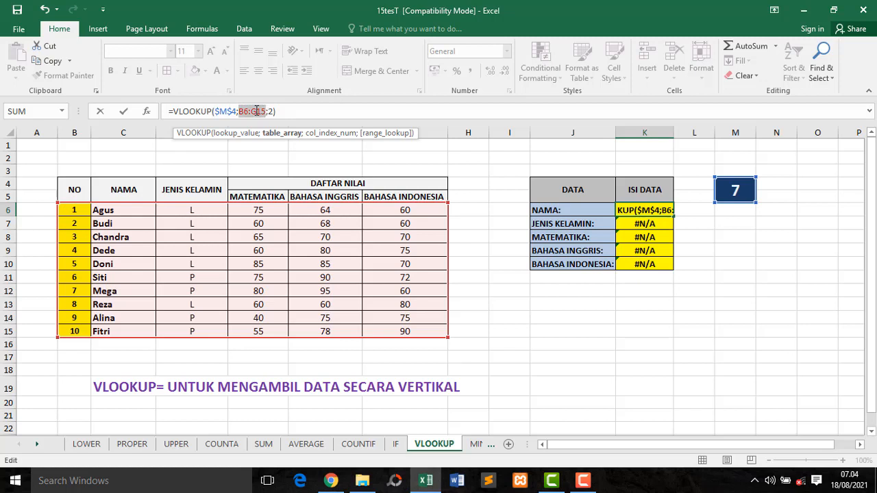
pyautogui.press('F4')
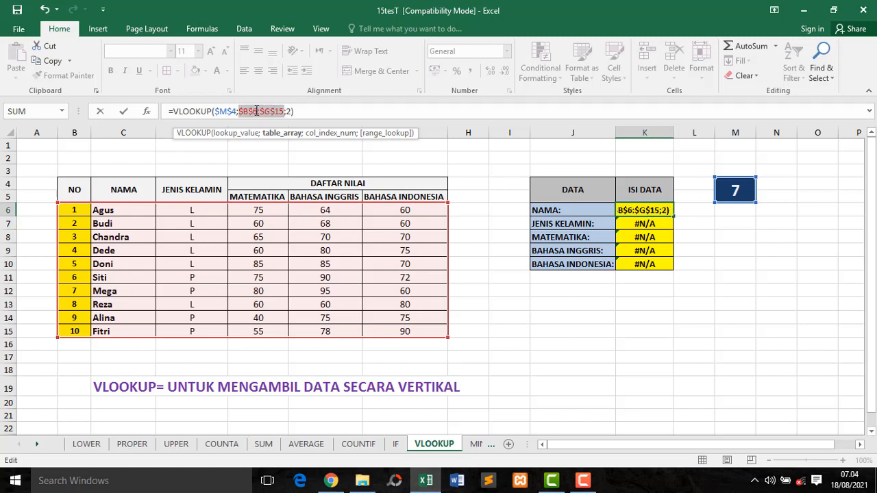
pyautogui.press('Return')
pyautogui.click(668, 212)
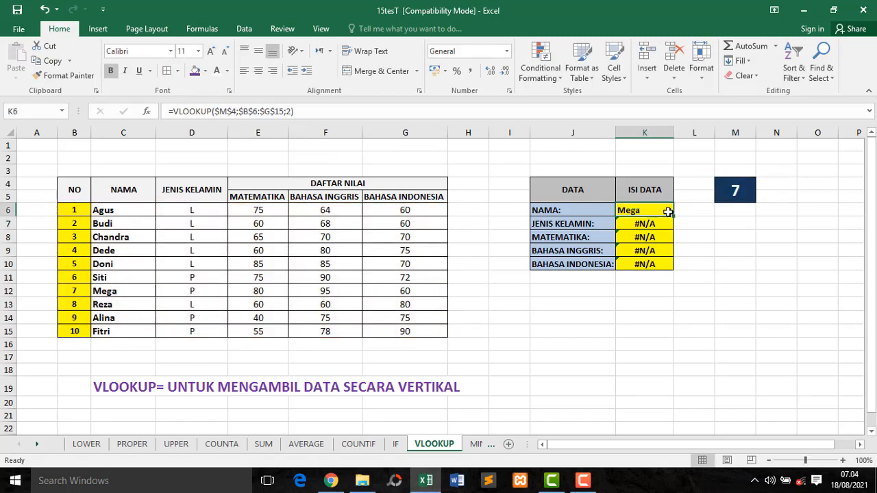
pyautogui.moveTo(675, 217); pyautogui.dragTo(675, 270)
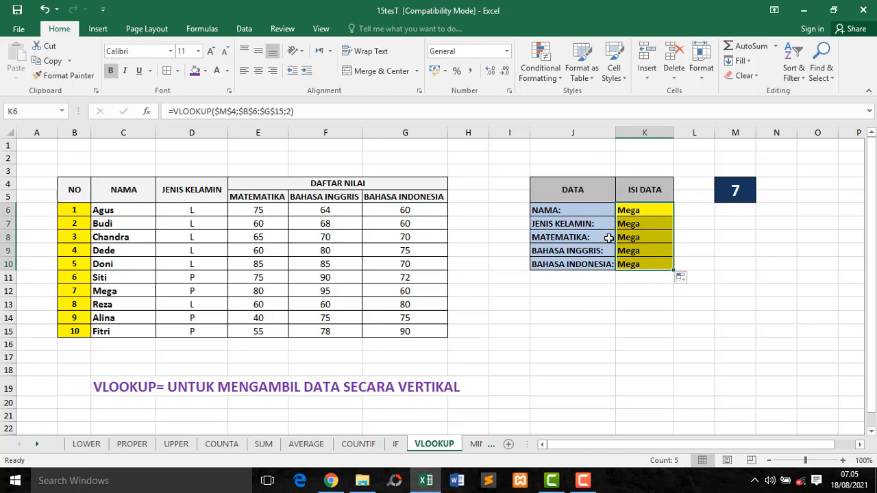
# Step: Change the column index of the JENIS KELAMIN VLOOKUP formula in K7 to 3
pyautogui.click(632, 225)
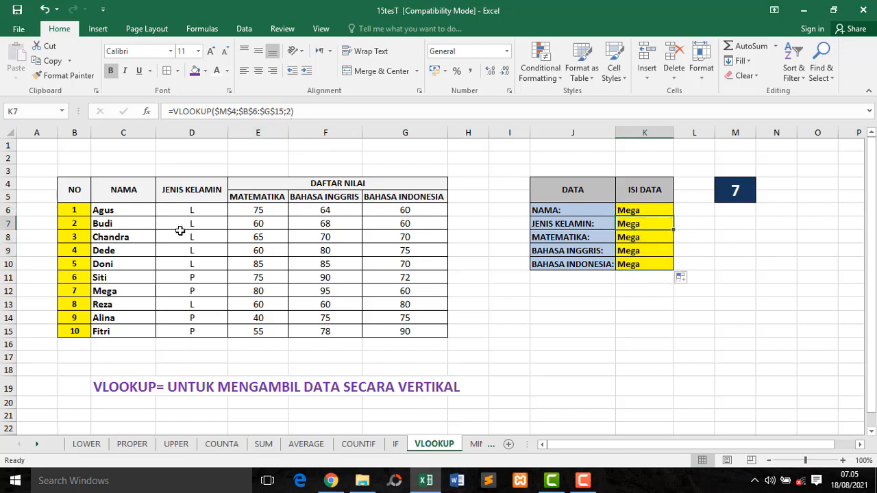
pyautogui.click(558, 224)
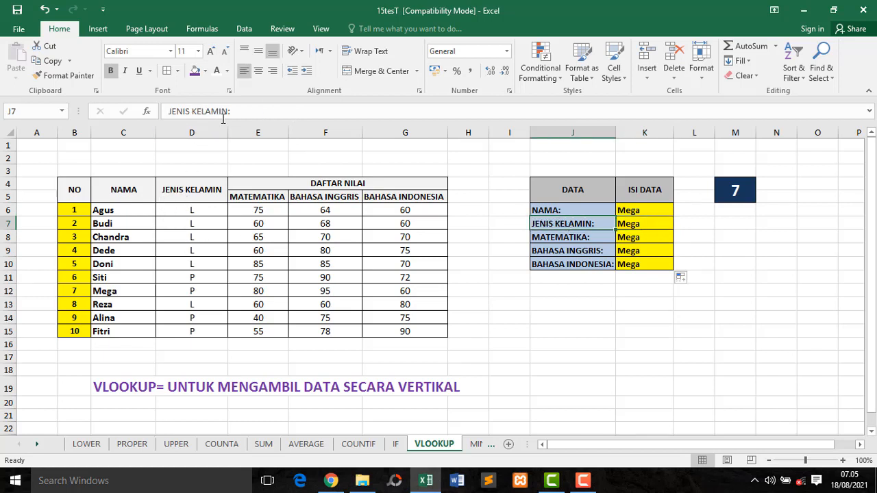
pyautogui.click(636, 223)
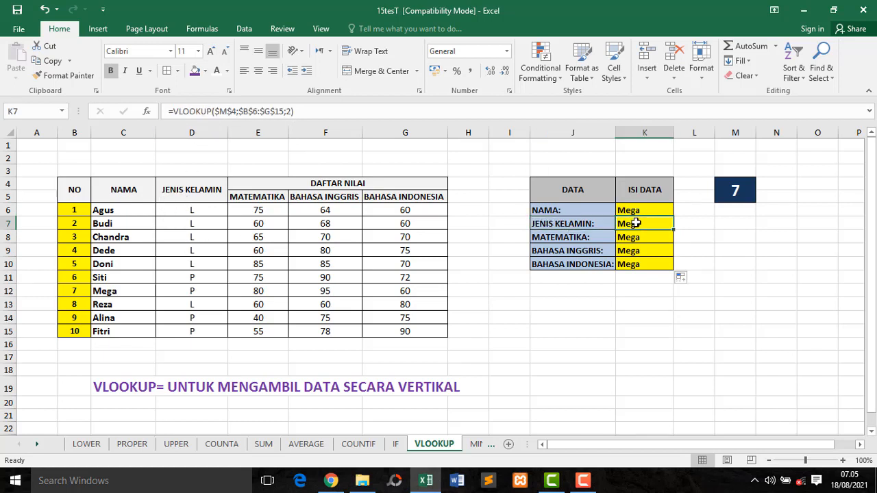
pyautogui.click(289, 111)
pyautogui.press('BackSpace')
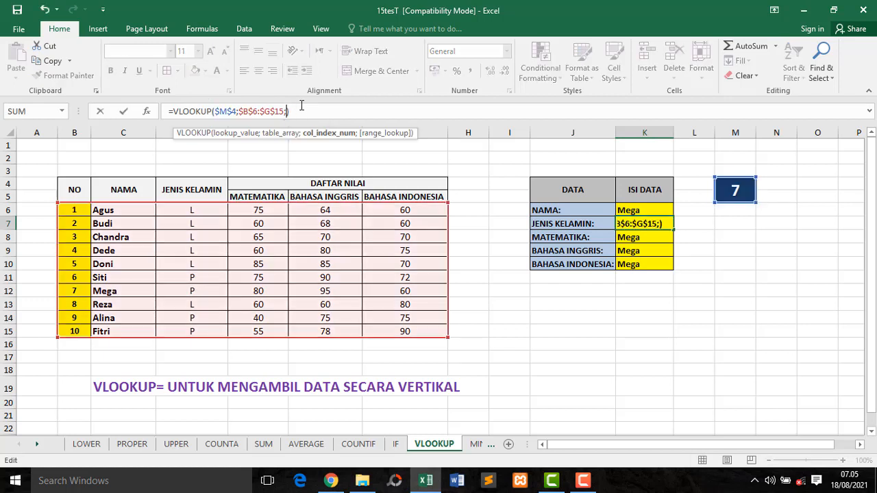
pyautogui.write('3')
pyautogui.press('Return')
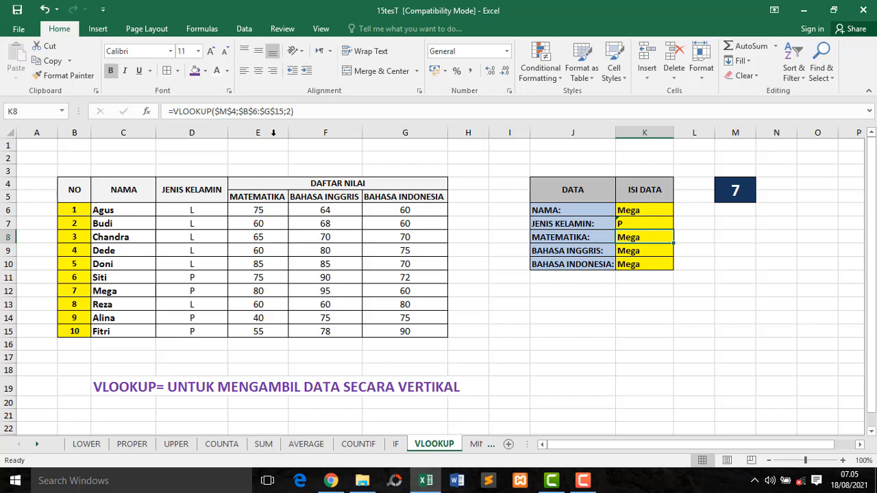
# Step: Change the column index of the MATEMATIKA VLOOKUP formula in K8 to 4
pyautogui.click(292, 111)
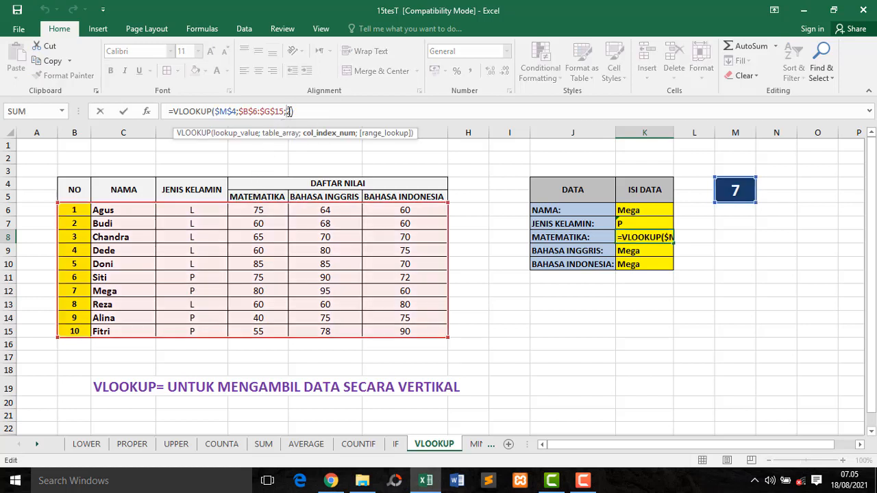
pyautogui.write('2')
pyautogui.press('BackSpace')
pyautogui.write(')')
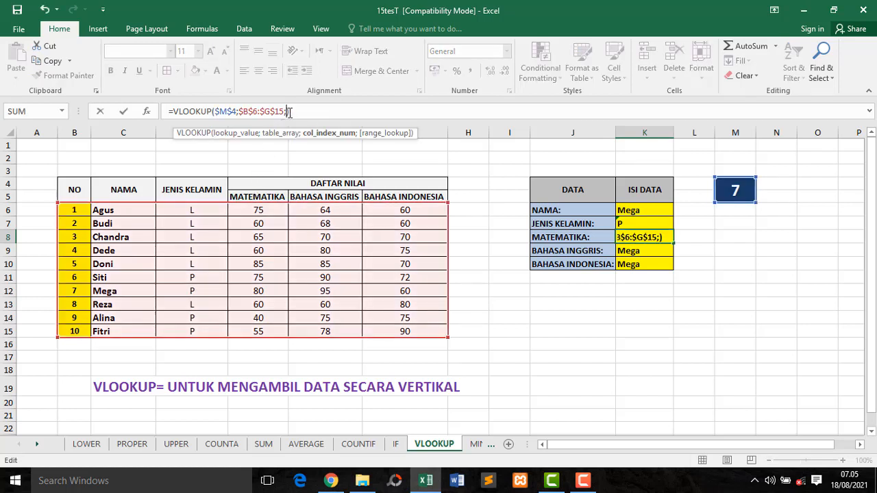
pyautogui.write('2')
pyautogui.press('Return')
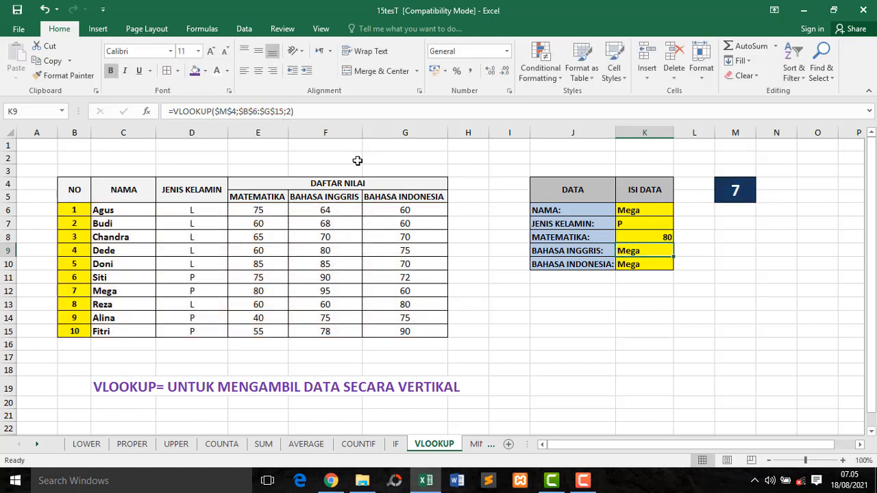
# Step: Set the VLOOKUP column index to 5 for BAHASA INGGRIS in K9 and to 6 for BAHASA INDONESIA in K10
pyautogui.click(293, 111)
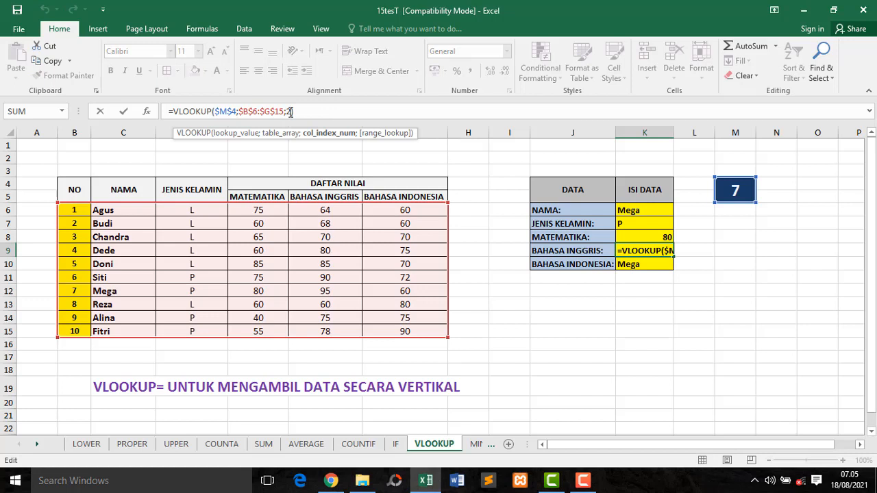
pyautogui.press('BackSpace')
pyautogui.write('5')
pyautogui.press('Return')
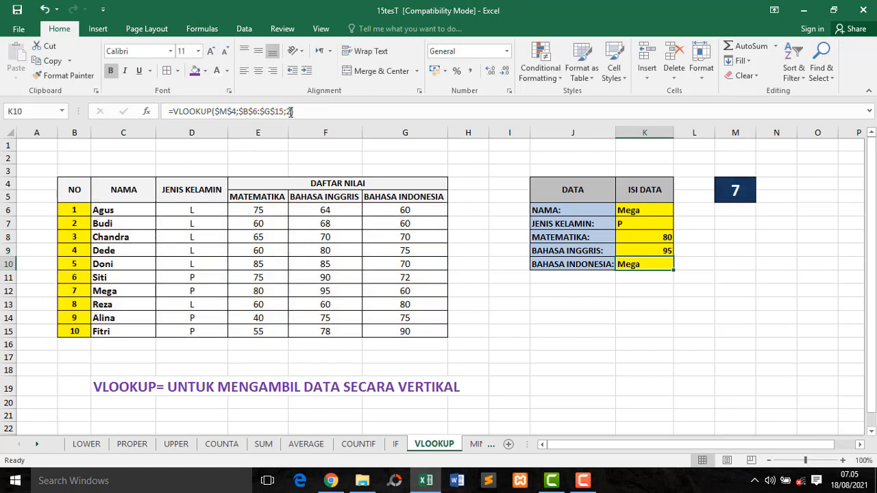
pyautogui.click(292, 112)
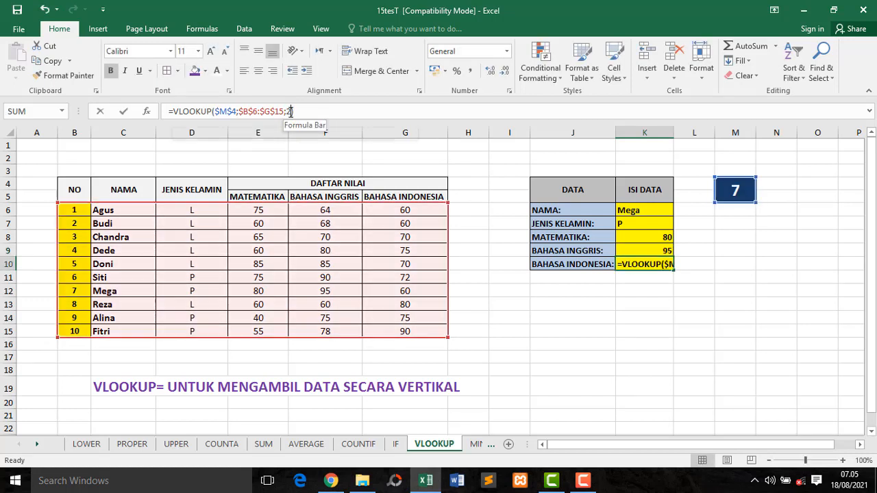
pyautogui.press('BackSpace')
pyautogui.write('6')
pyautogui.press('Return')
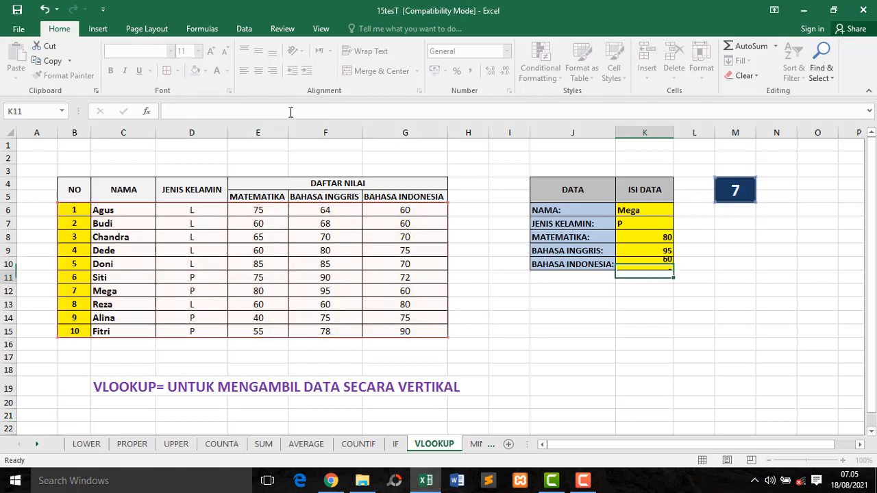
# Step: Center the ISI DATA results in K6:K10 horizontally and vertically
pyautogui.moveTo(652, 211); pyautogui.dragTo(652, 266)
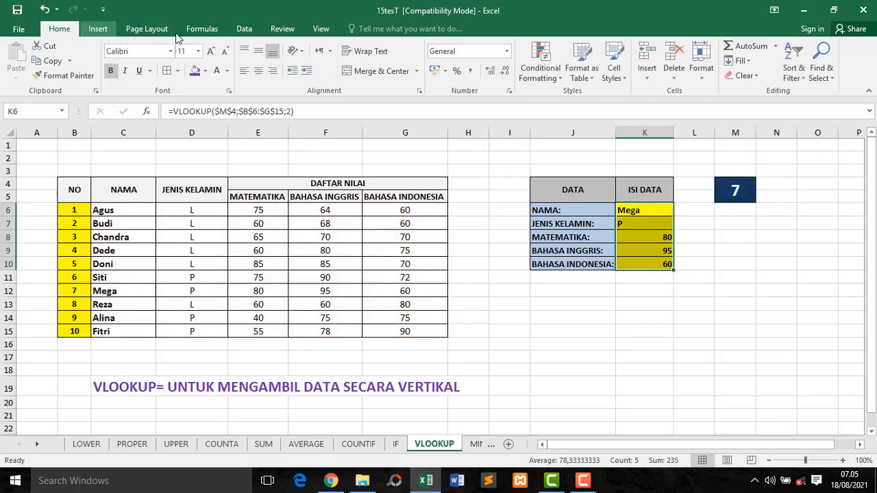
pyautogui.click(258, 71)
pyautogui.click(258, 50)
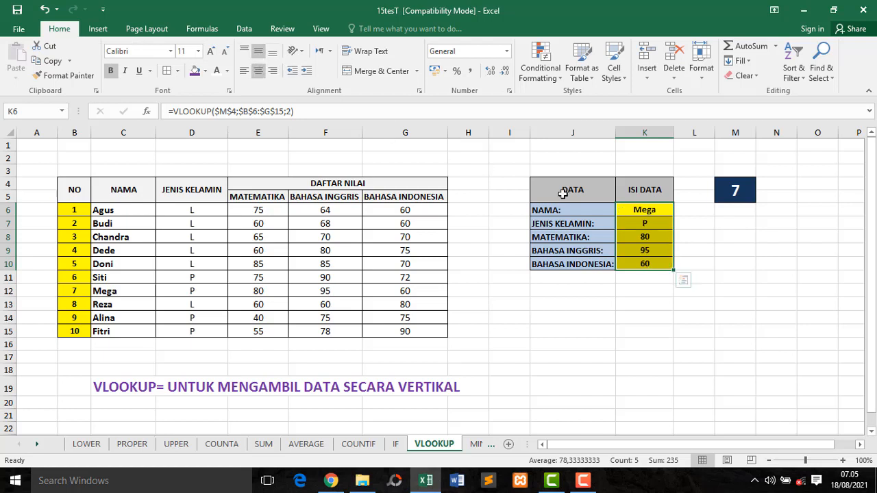
# Step: Compare each ISI DATA result in K6:K10 with the student table row for the number in M4
pyautogui.click(618, 228)
pyautogui.click(655, 239)
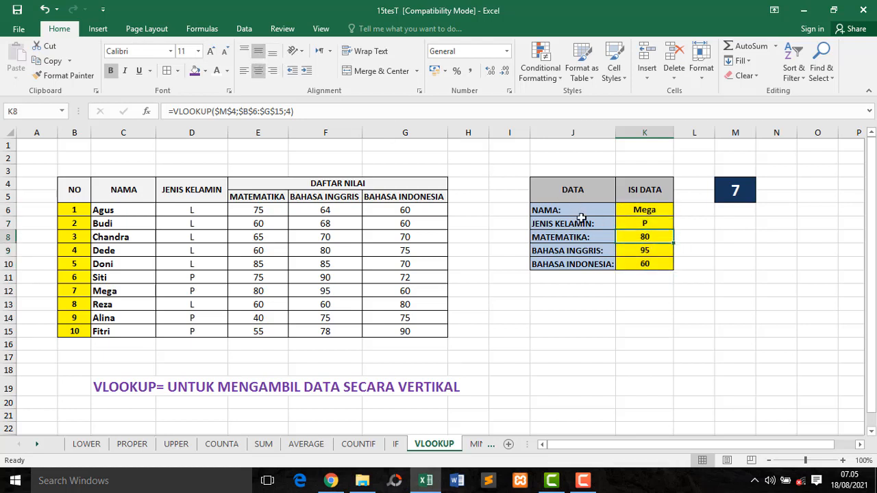
pyautogui.click(734, 191)
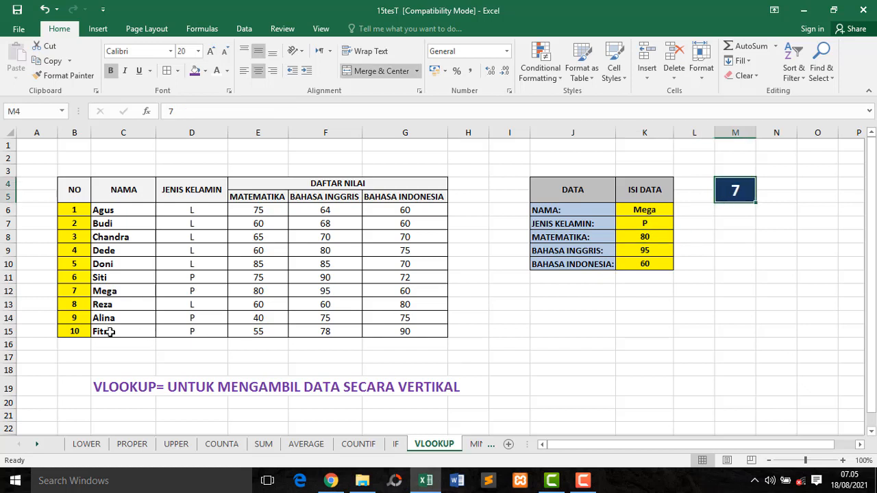
pyautogui.click(79, 296)
pyautogui.click(115, 291)
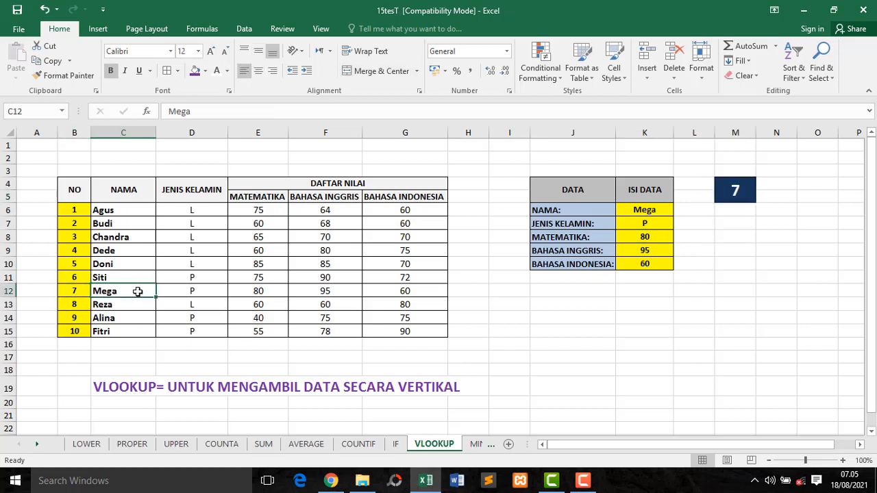
pyautogui.click(174, 291)
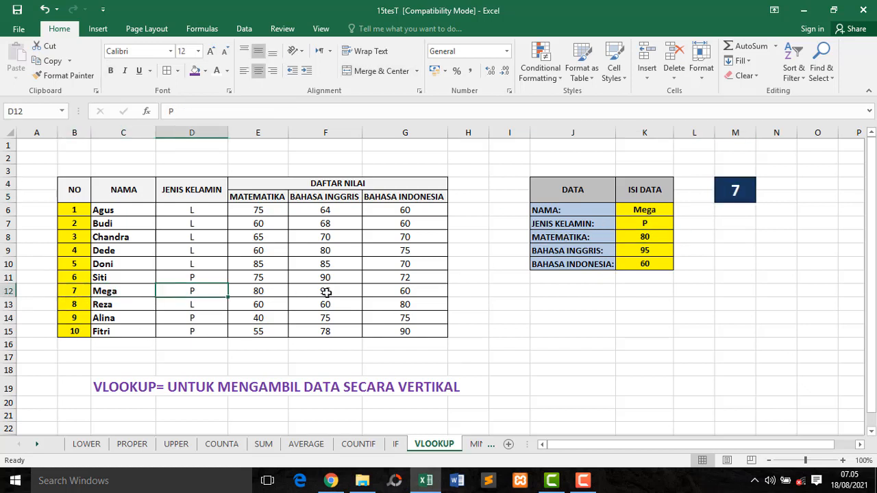
pyautogui.click(624, 237)
pyautogui.click(311, 293)
pyautogui.click(277, 294)
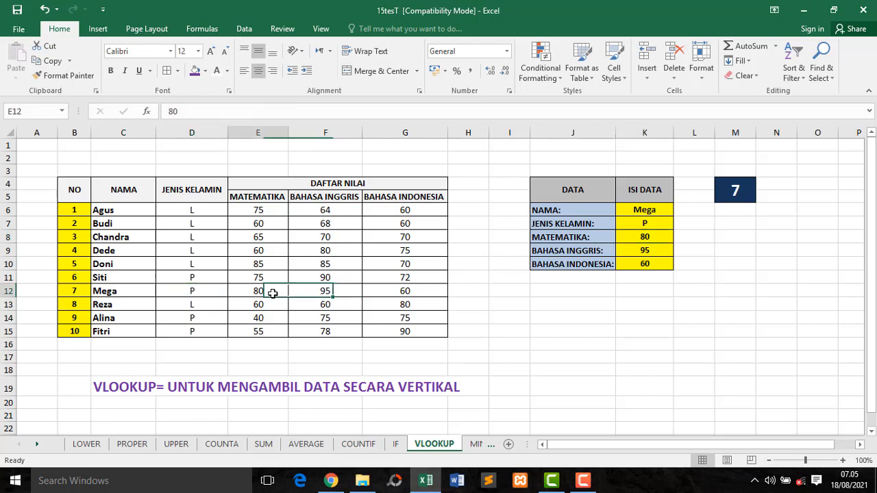
pyautogui.click(314, 291)
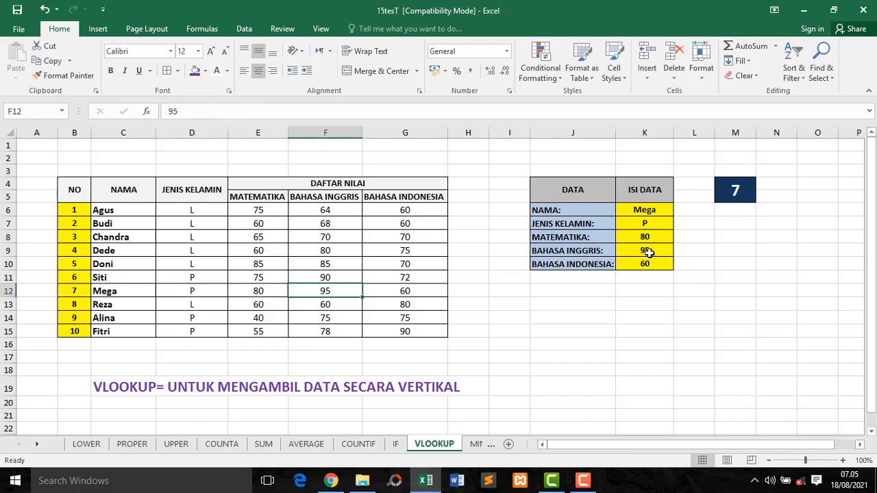
pyautogui.click(647, 251)
pyautogui.click(398, 305)
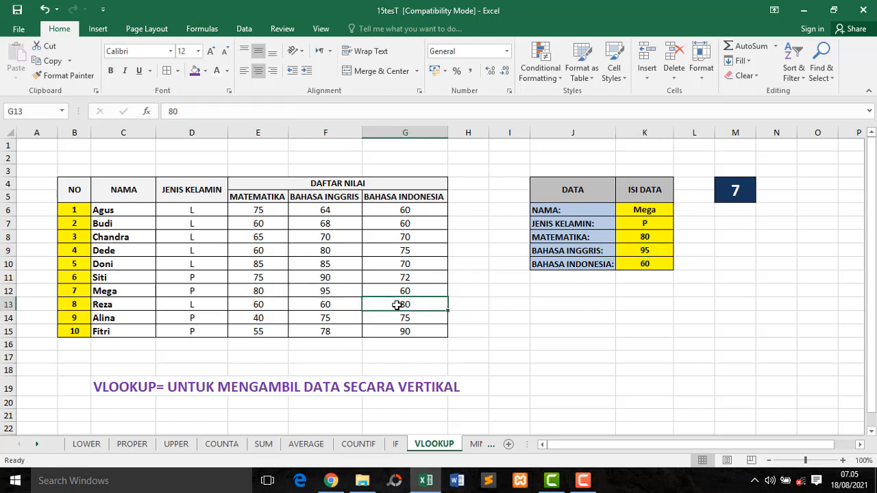
pyautogui.click(401, 290)
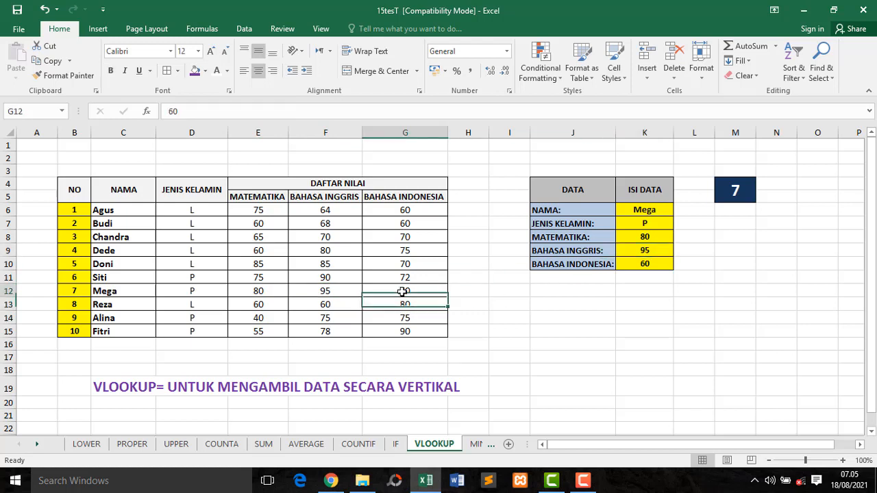
pyautogui.click(634, 263)
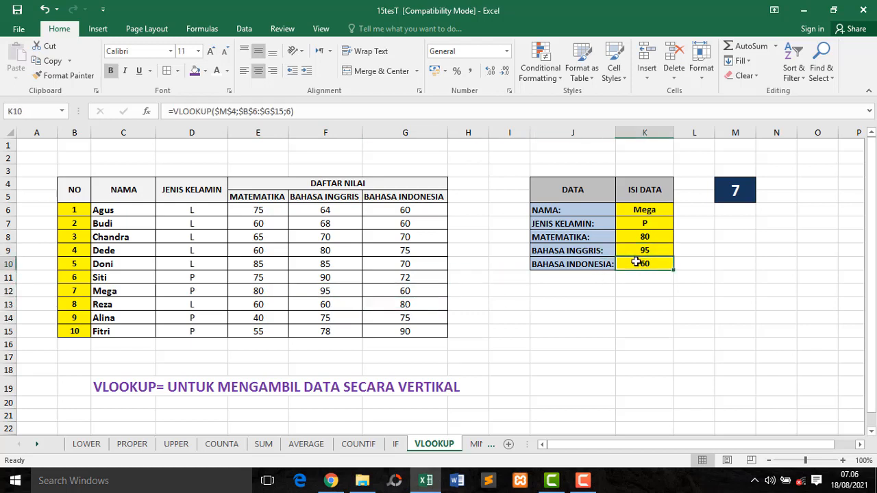
# Step: On the MINMAX sheet, enter a MAX formula over the MATEMATIKA scores E6:E15 in the NILAI TERTINGGI cell E17
pyautogui.click(476, 444)
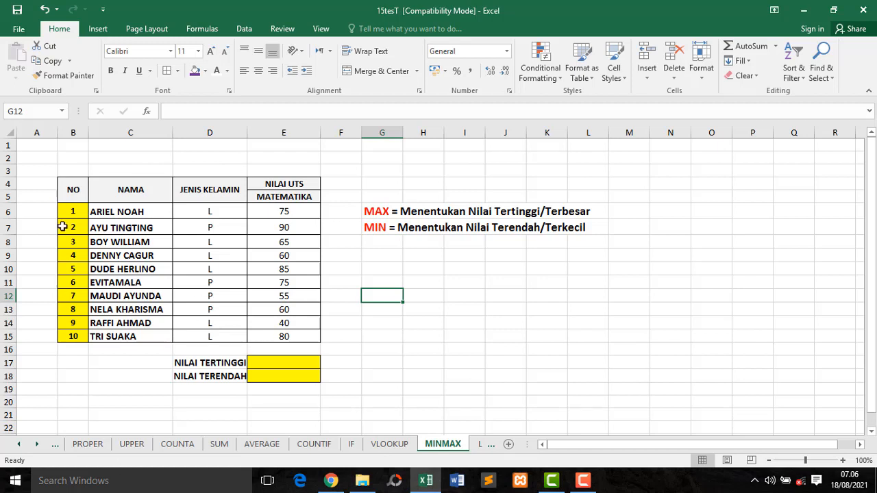
pyautogui.click(261, 367)
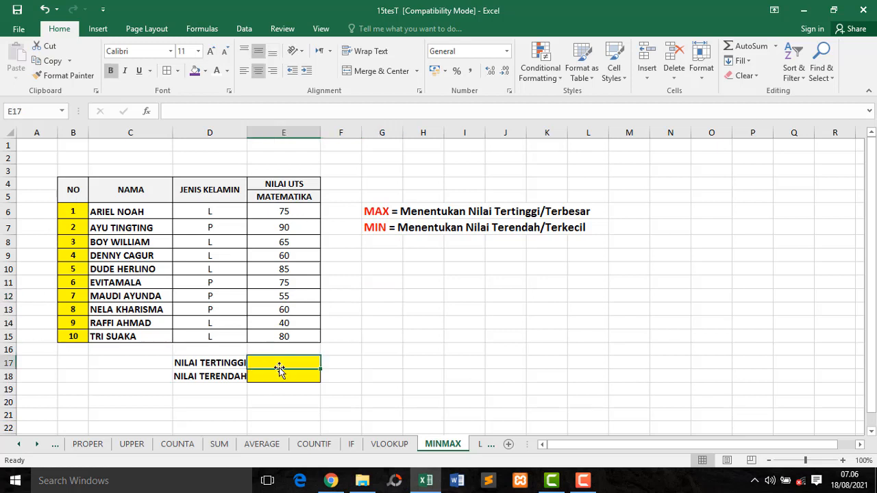
pyautogui.click(275, 375)
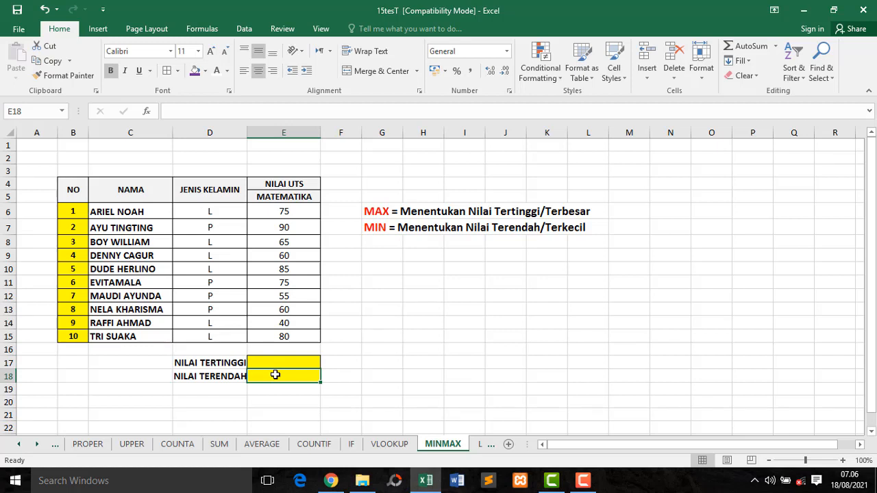
pyautogui.click(280, 361)
pyautogui.write('=')
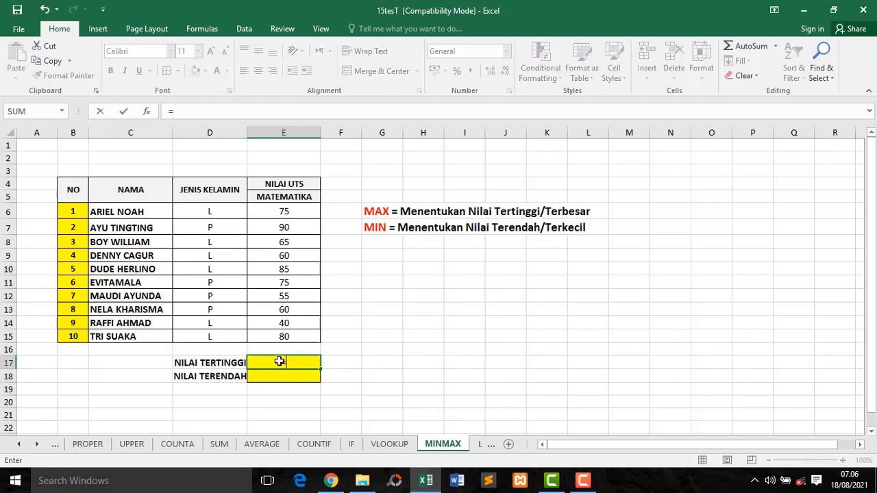
pyautogui.write('max')
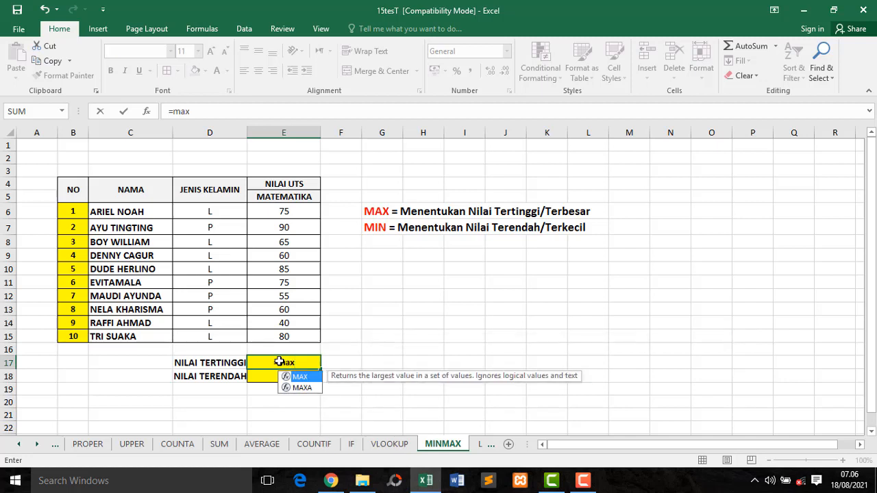
pyautogui.doubleClick(296, 378)
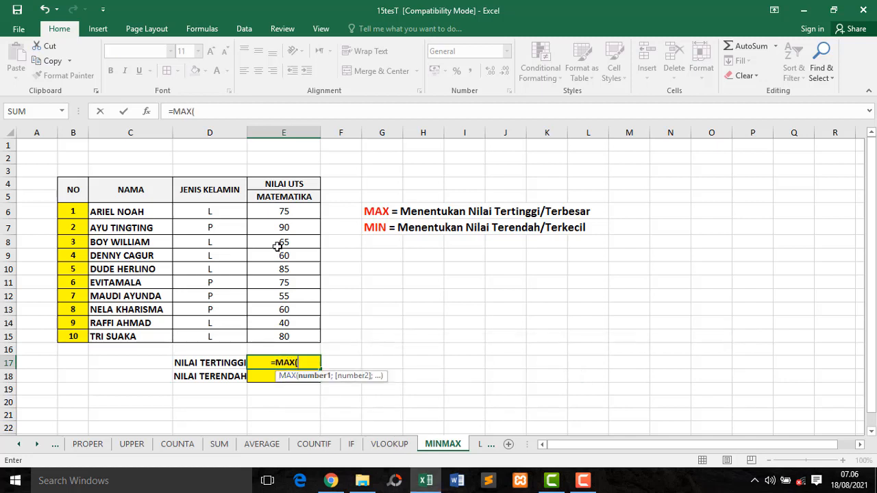
pyautogui.moveTo(284, 213); pyautogui.dragTo(294, 337)
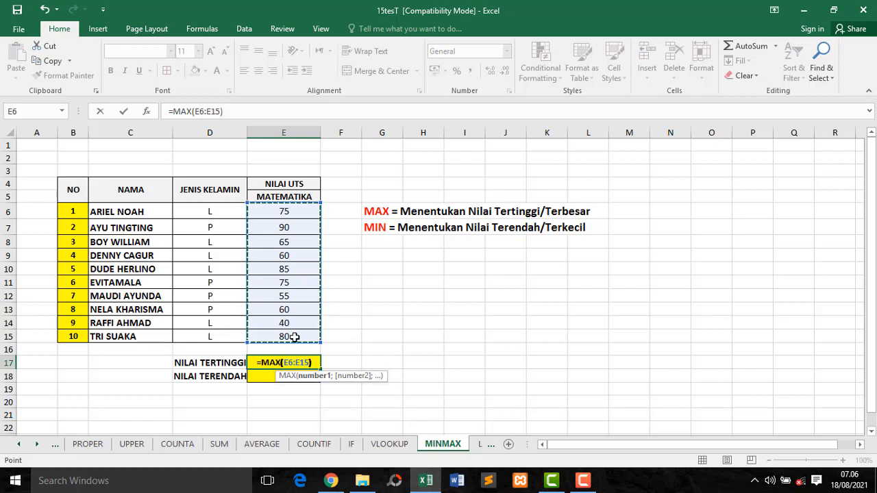
pyautogui.press('Return')
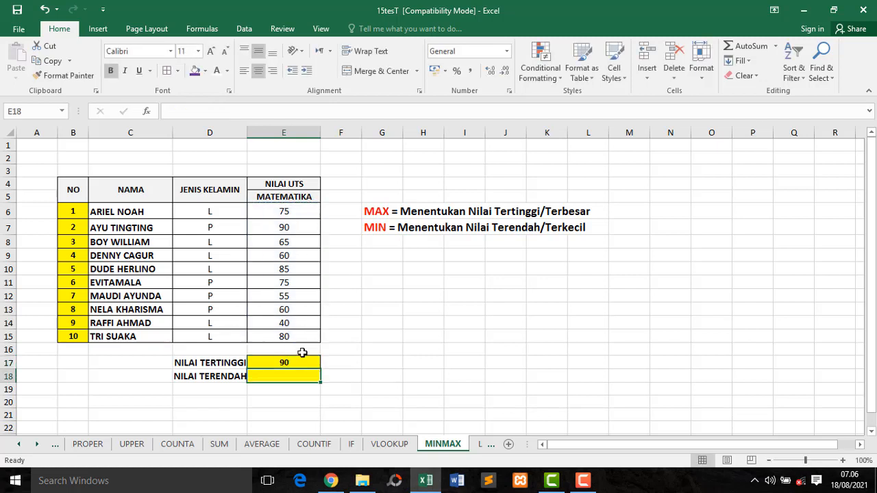
# Step: Highlight the highest MATEMATIKA score in E7 with a purple fill
pyautogui.click(296, 363)
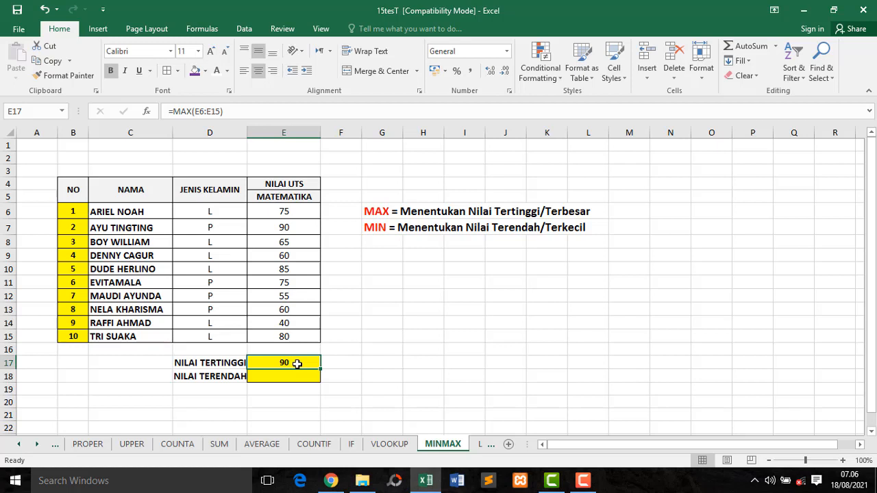
pyautogui.click(300, 227)
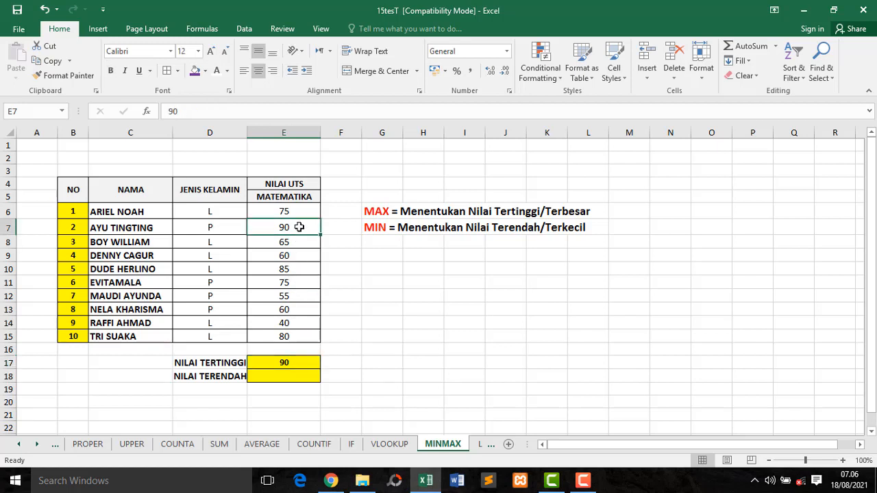
pyautogui.click(195, 70)
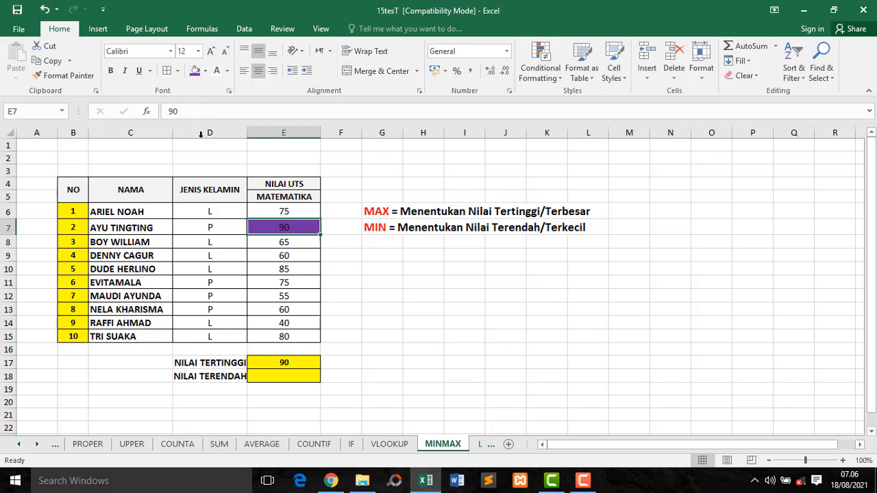
# Step: Enter a MIN formula over the MATEMATIKA scores E6:E15 in the NILAI TERENDAH cell E18
pyautogui.click(296, 376)
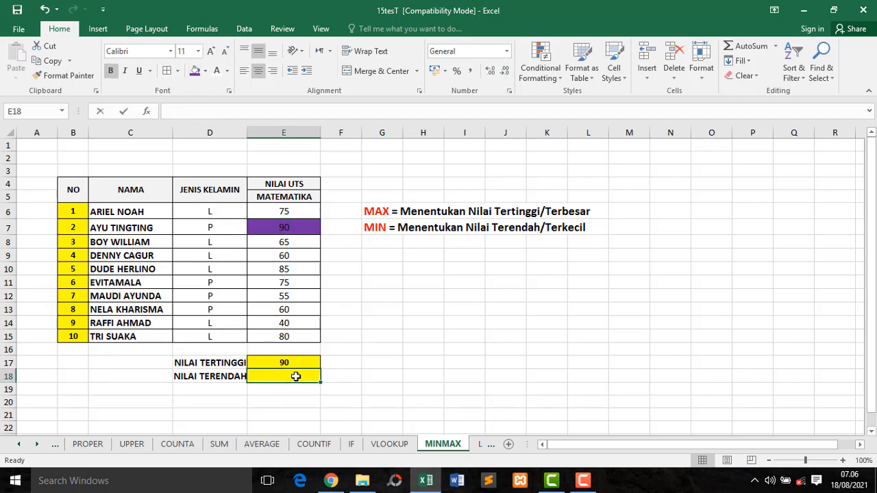
pyautogui.write('=')
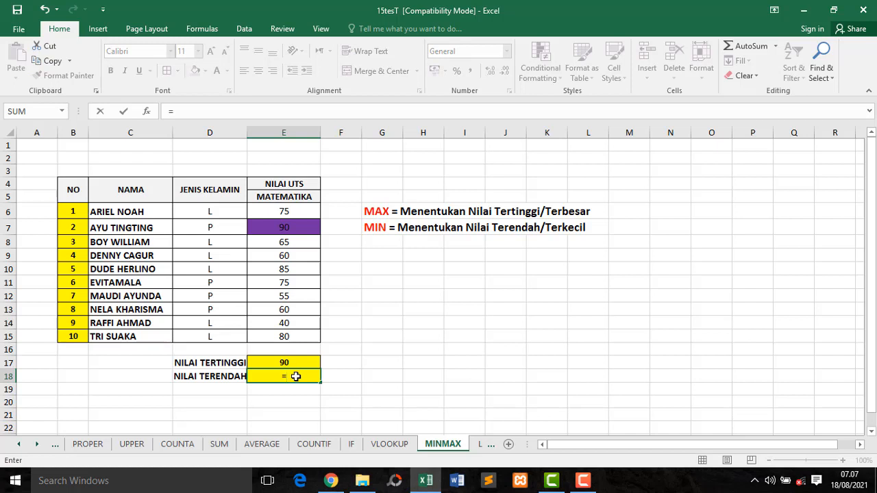
pyautogui.write('mi')
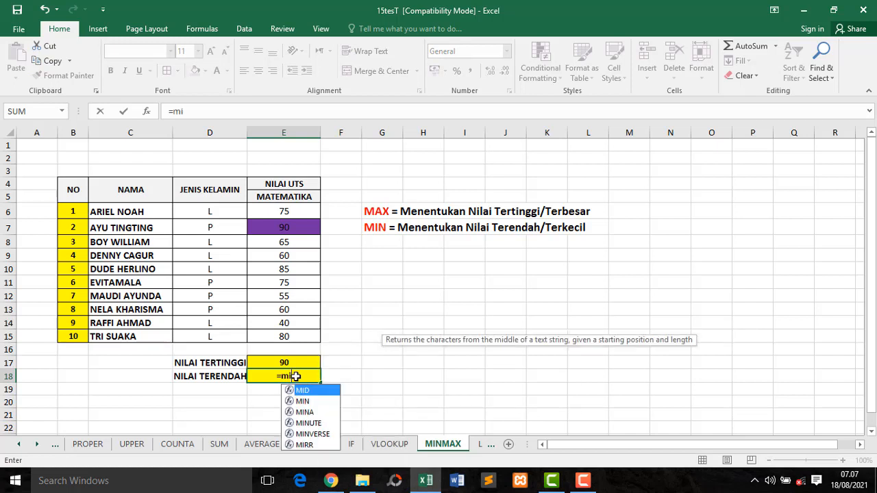
pyautogui.write('n')
pyautogui.doubleClick(296, 389)
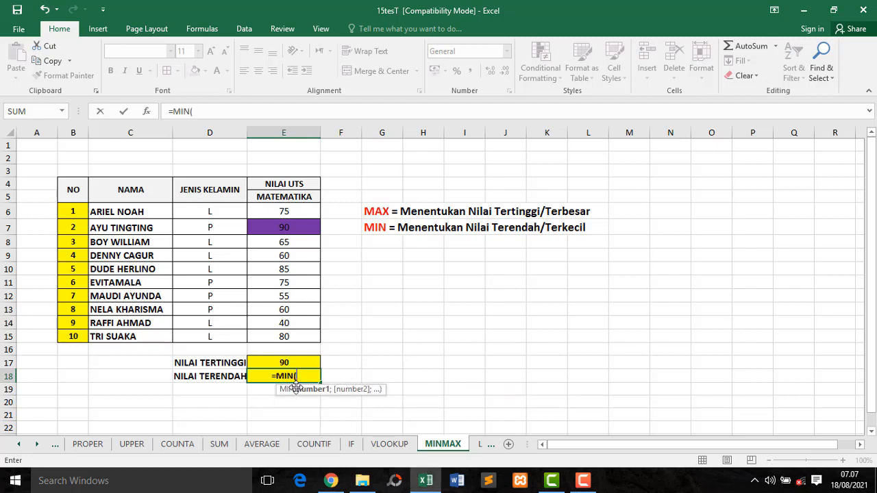
pyautogui.moveTo(284, 211); pyautogui.dragTo(286, 336)
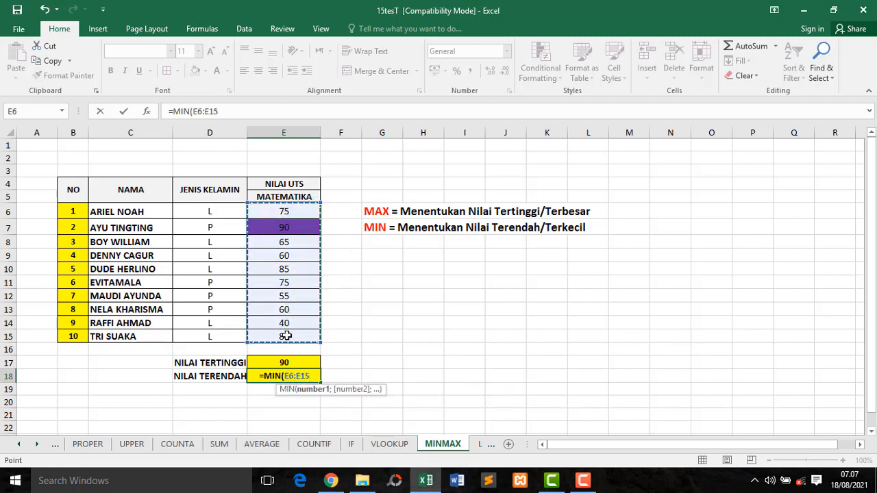
pyautogui.write(')')
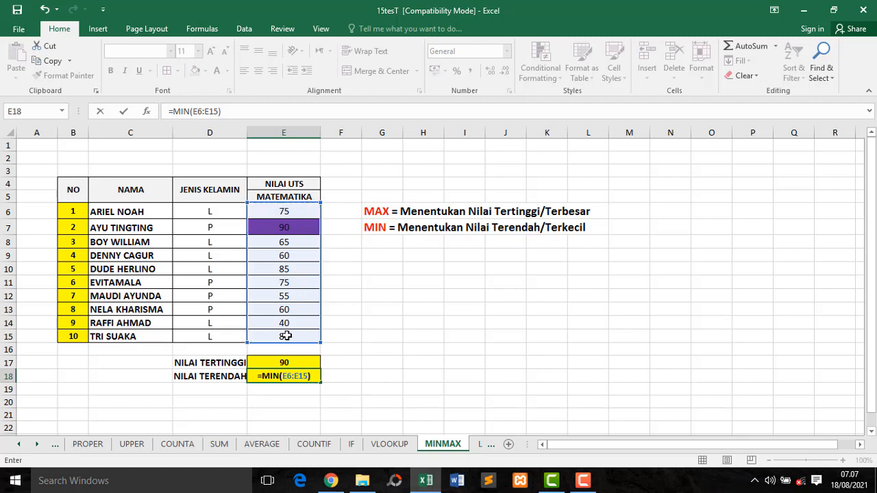
pyautogui.press('Return')
pyautogui.click(290, 378)
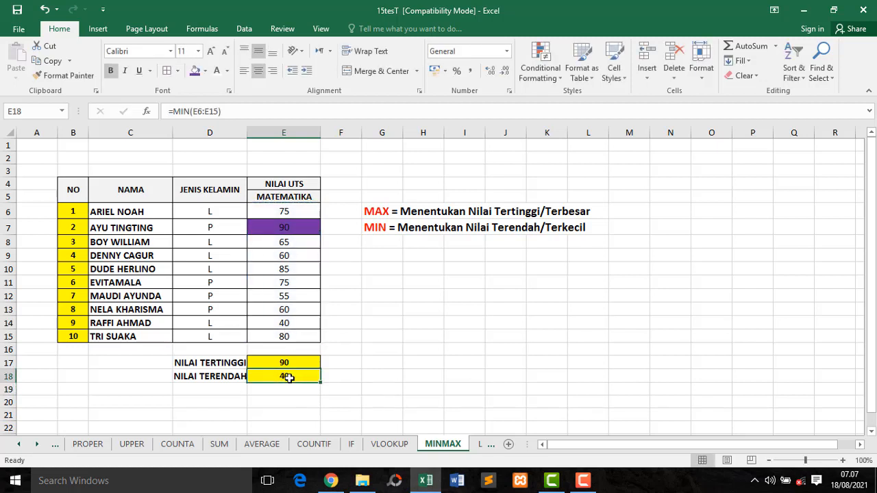
# Step: Highlight the lowest MATEMATIKA score in E14 with the same purple fill
pyautogui.click(297, 325)
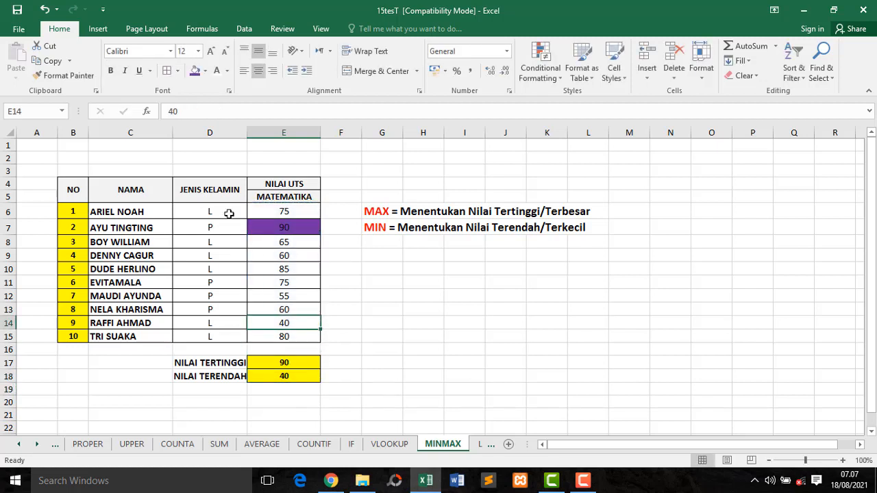
pyautogui.click(196, 72)
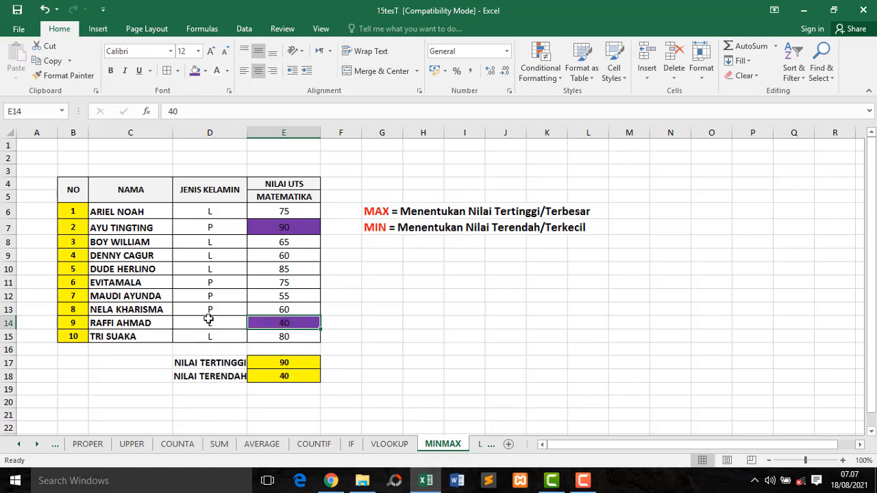
pyautogui.click(315, 309)
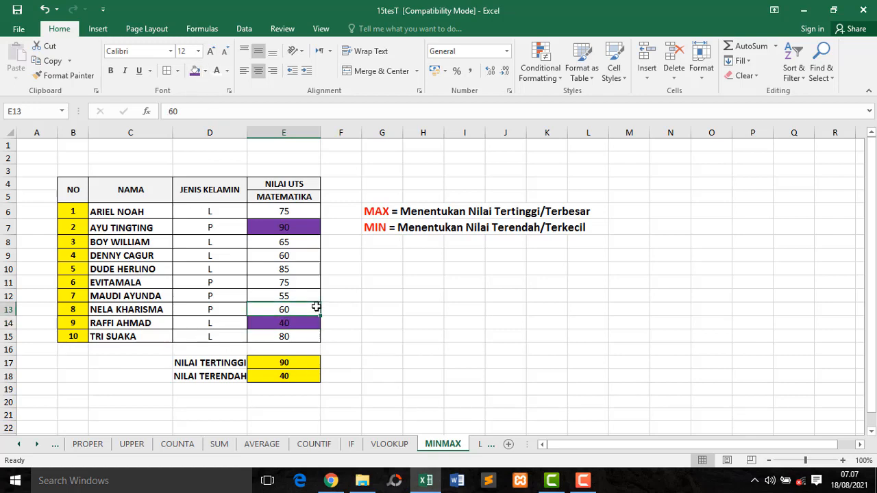
# Step: Open the LEFT-RIGHT sheet and review the conditions, the LEFT and RIGHT explanations, and their formula syntax in G13 and G15
pyautogui.click(480, 446)
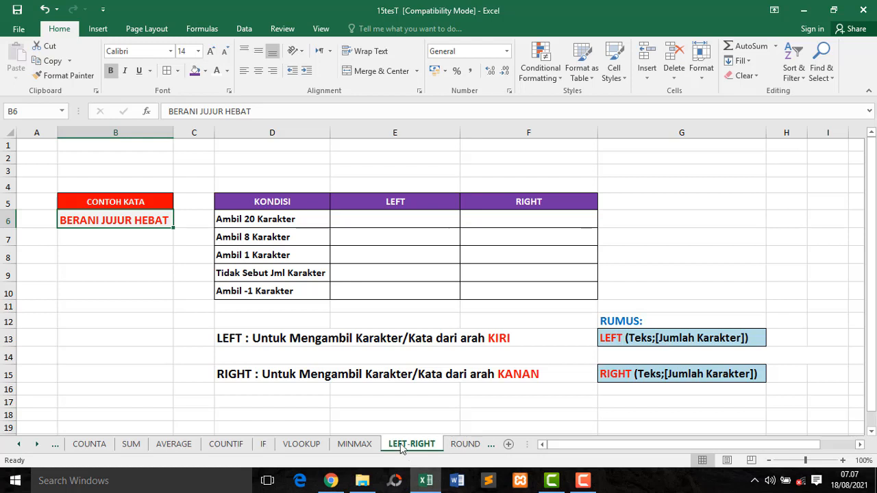
pyautogui.click(264, 216)
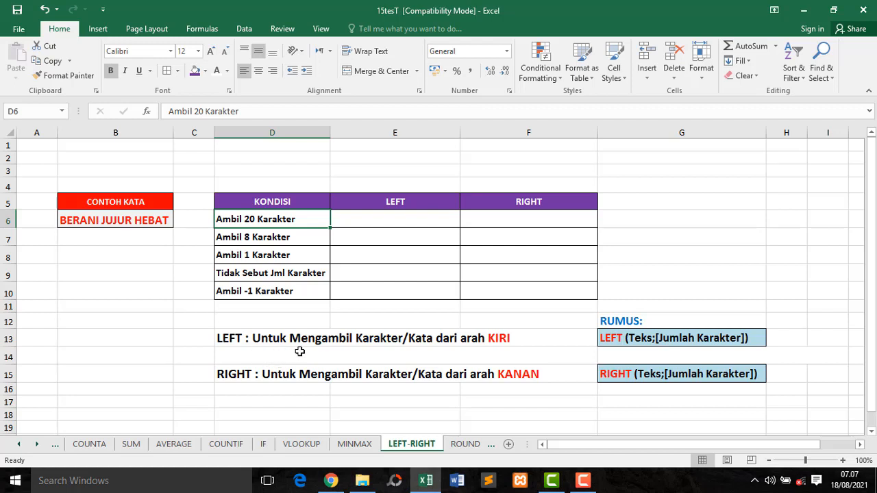
pyautogui.click(231, 339)
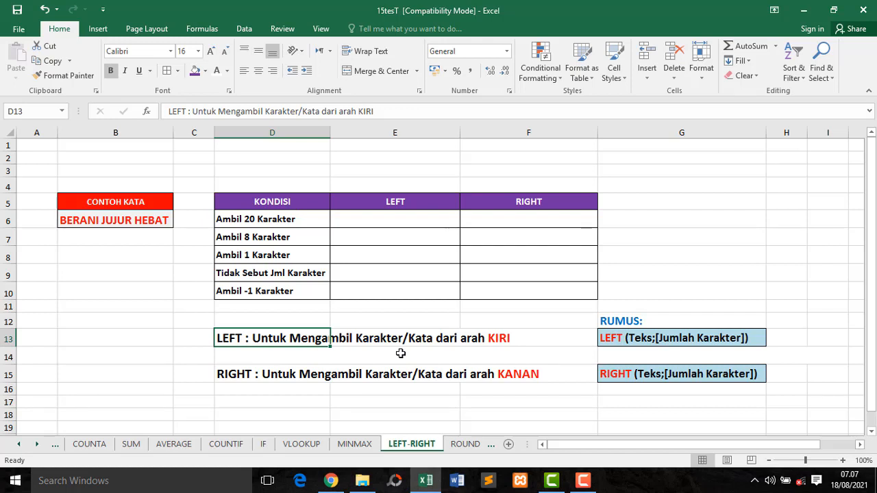
pyautogui.click(236, 378)
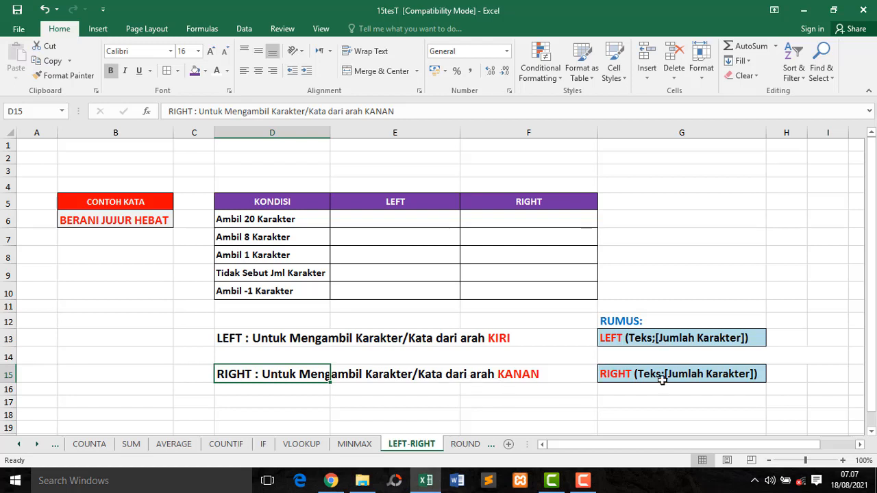
pyautogui.click(659, 342)
pyautogui.click(668, 373)
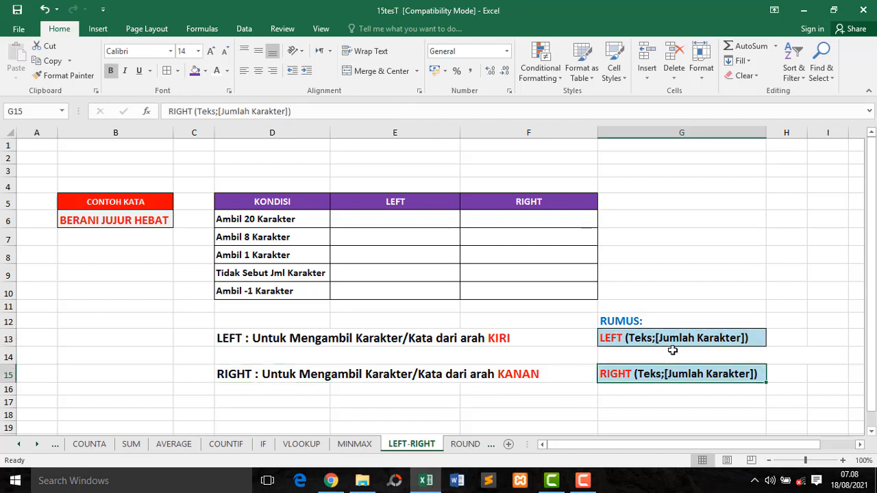
pyautogui.click(673, 343)
pyautogui.click(684, 377)
# Step: Enter =LEFT(B6;20) in E6 for the Ambil 20 Karakter condition and compare it with the sample text in B6
pyautogui.click(397, 218)
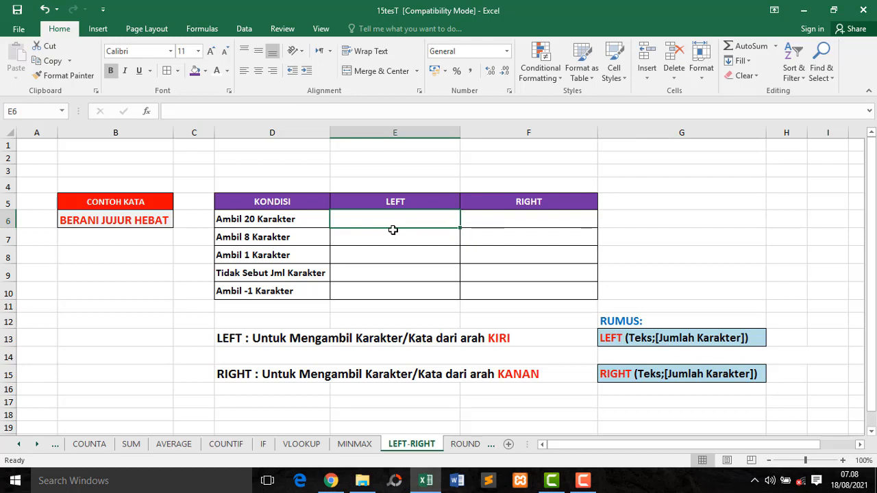
pyautogui.write('=')
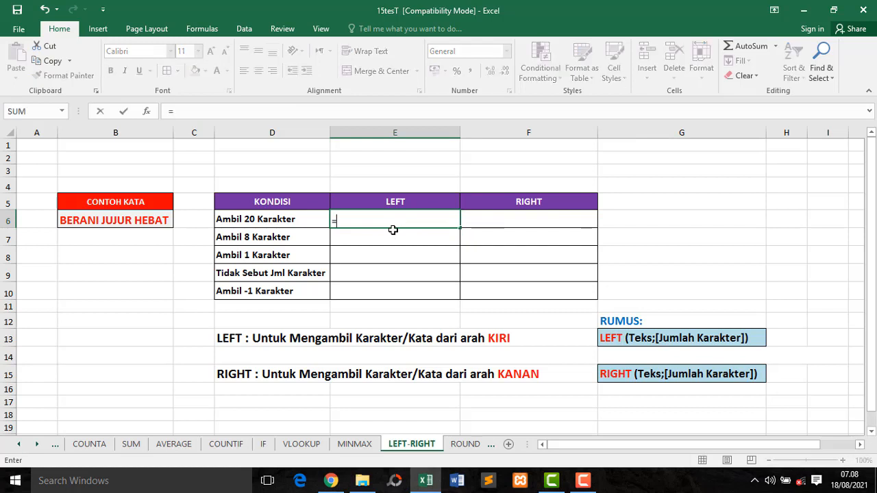
pyautogui.write('lef')
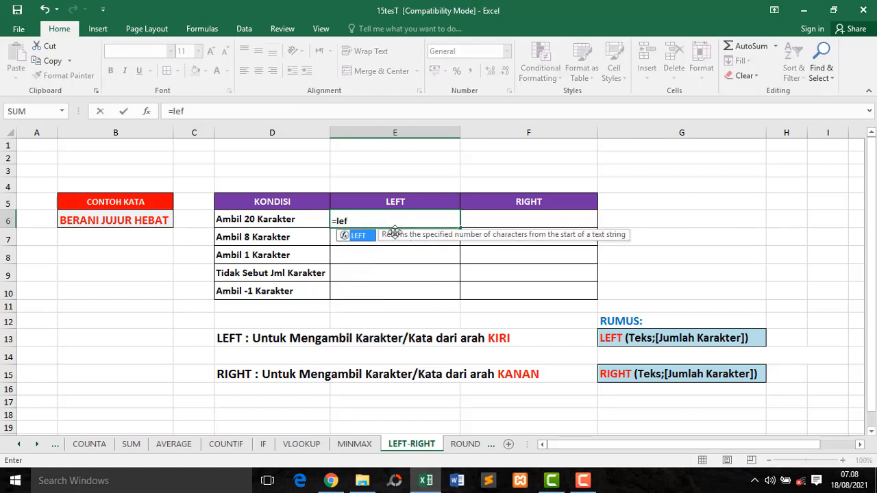
pyautogui.doubleClick(358, 235)
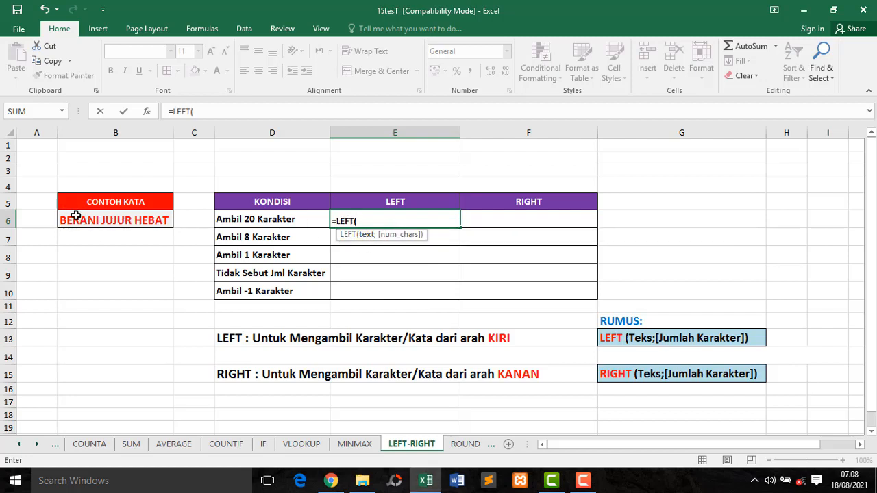
pyautogui.click(118, 221)
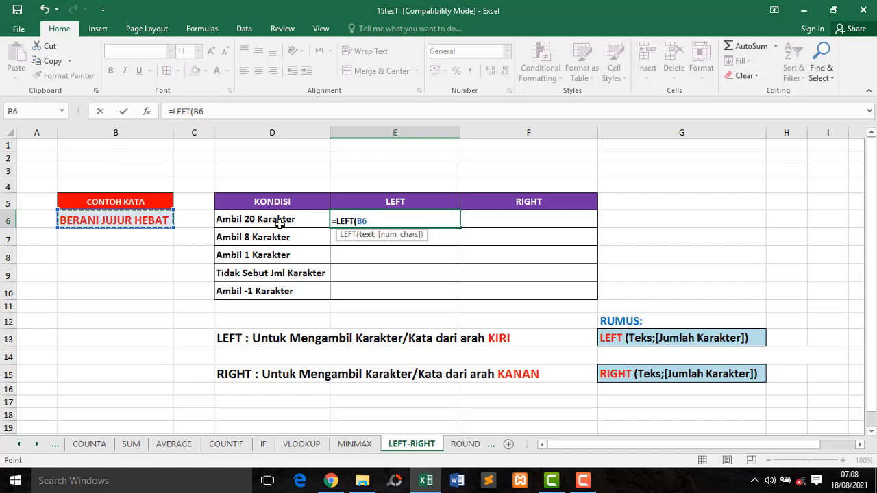
pyautogui.write(';')
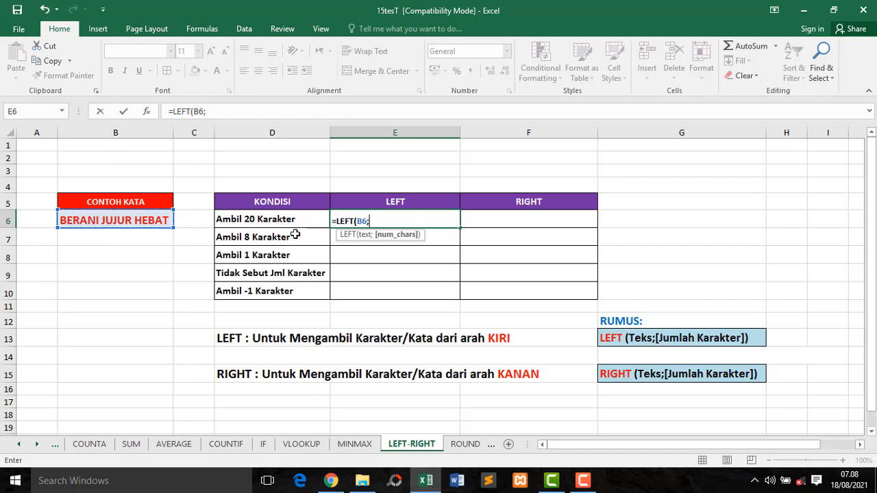
pyautogui.write('20')
pyautogui.press('Return')
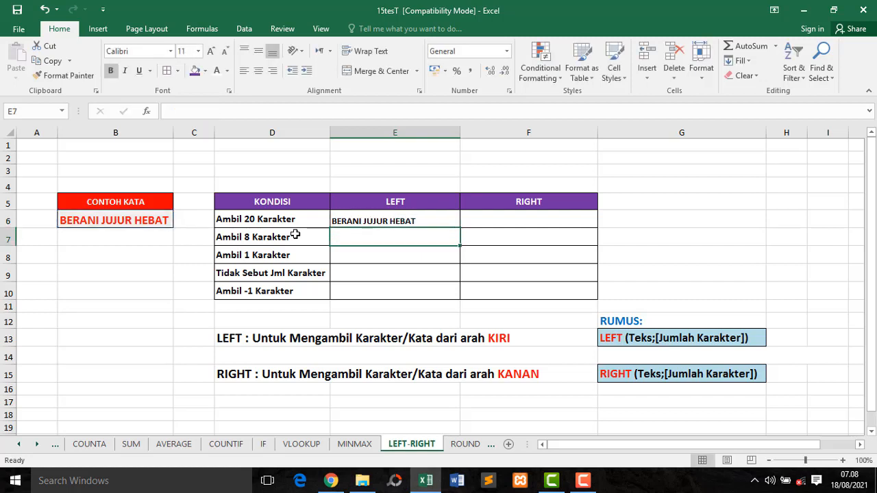
pyautogui.click(349, 222)
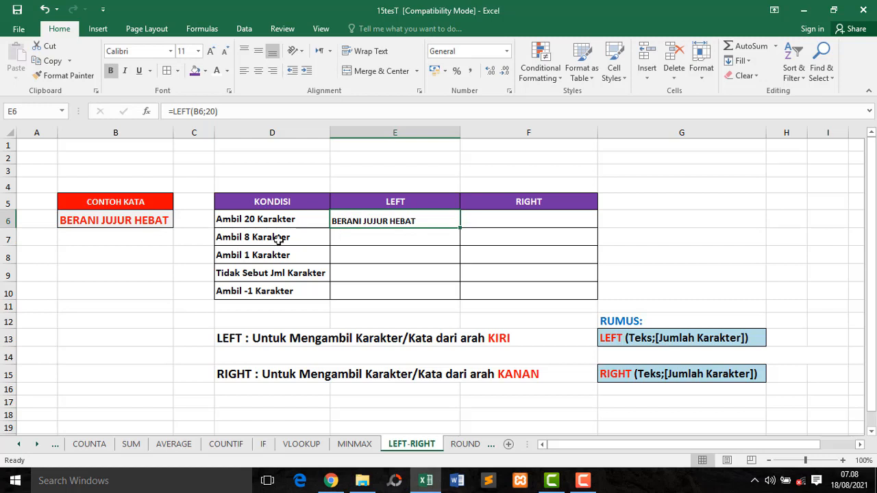
pyautogui.click(70, 224)
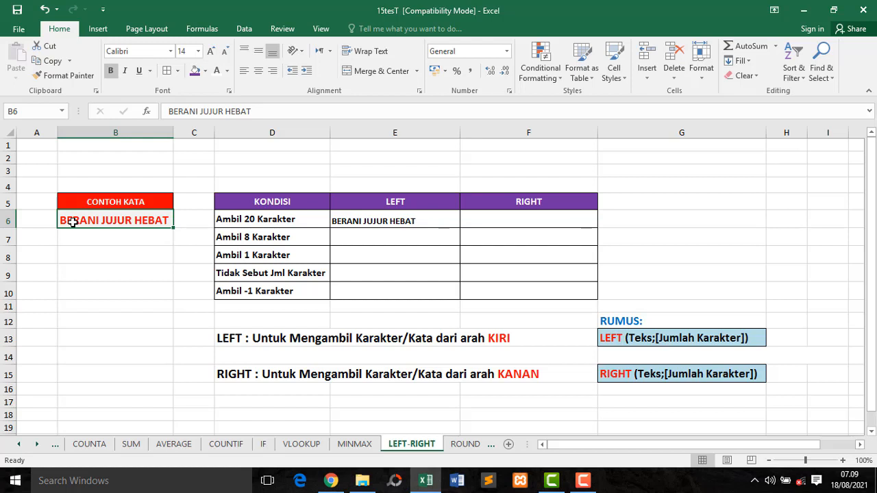
pyautogui.click(273, 222)
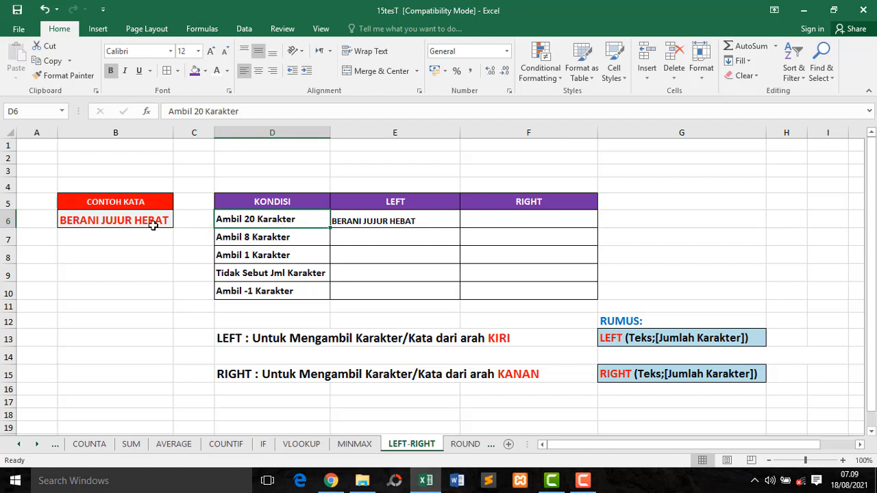
pyautogui.click(391, 221)
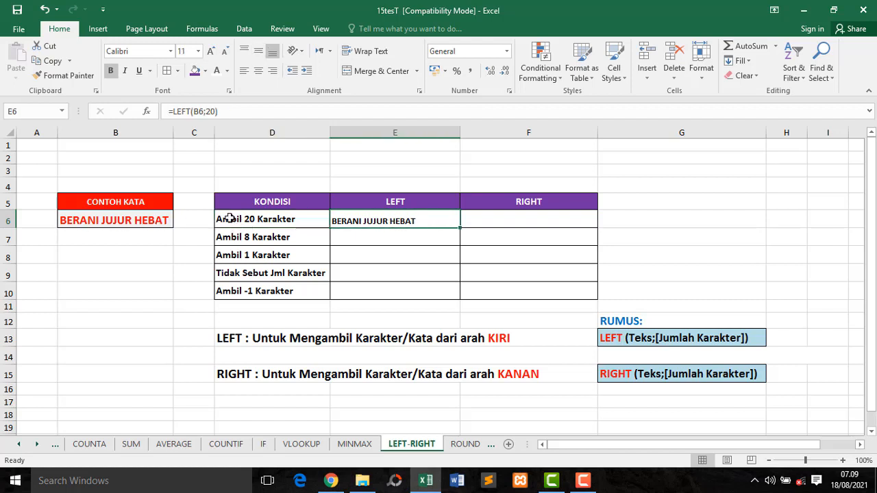
# Step: Enter =RIGHT(B6;20) in F6 for the Ambil 20 Karakter condition
pyautogui.click(515, 219)
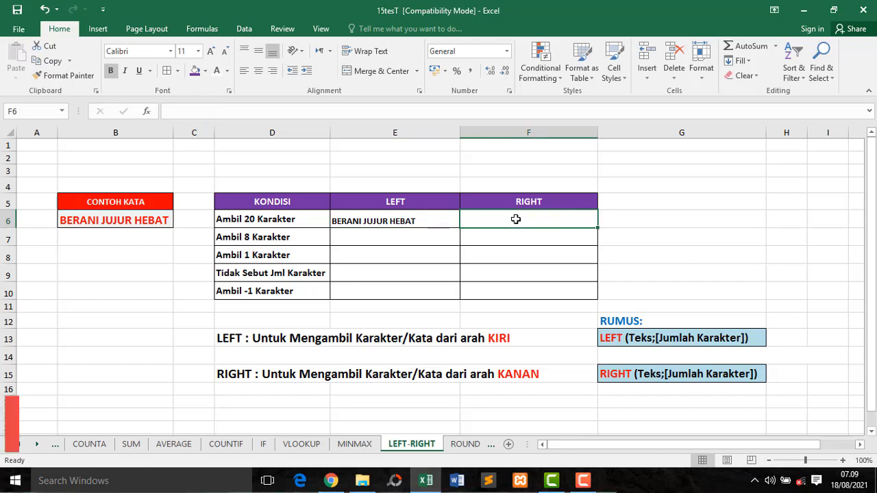
pyautogui.write('=r')
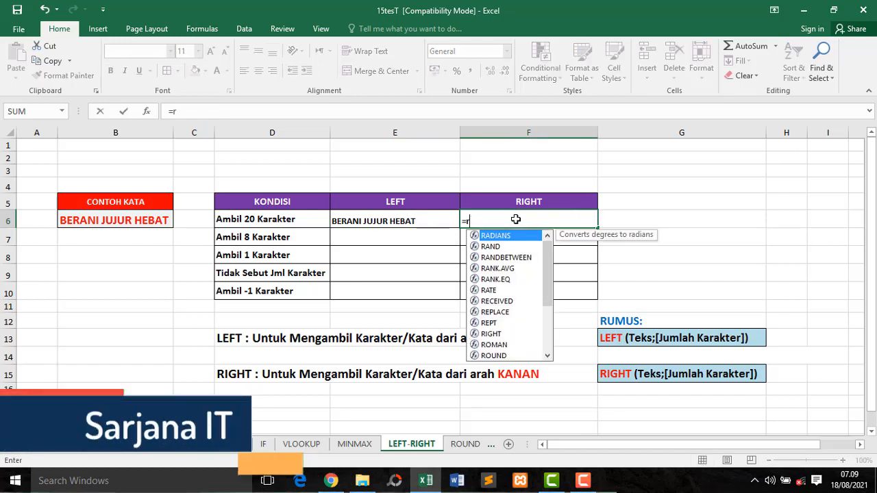
pyautogui.write('igh')
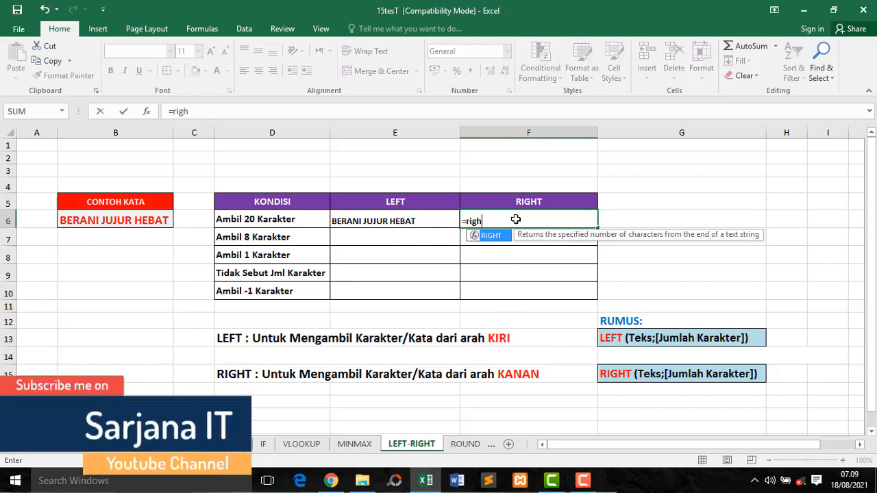
pyautogui.doubleClick(497, 236)
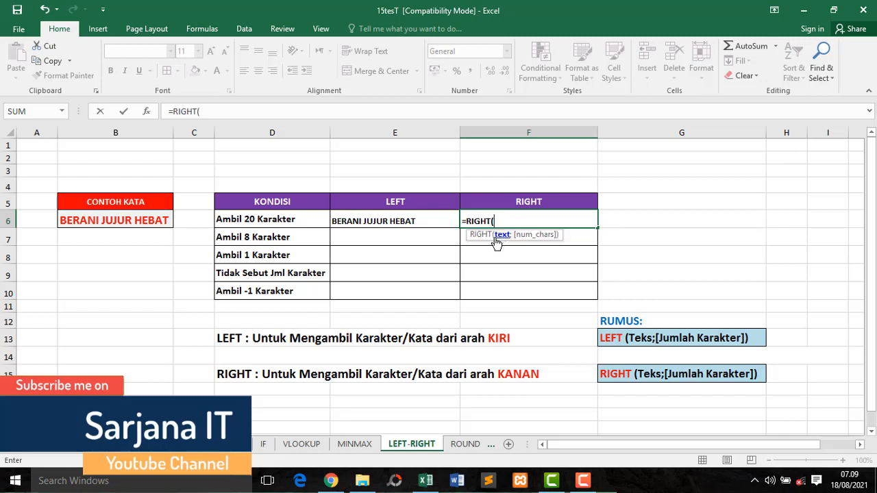
pyautogui.click(137, 222)
pyautogui.write(';')
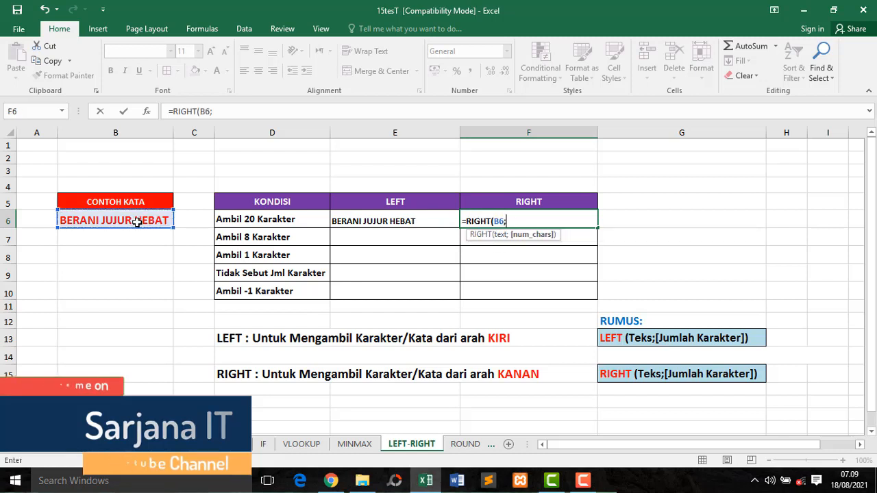
pyautogui.write('20')
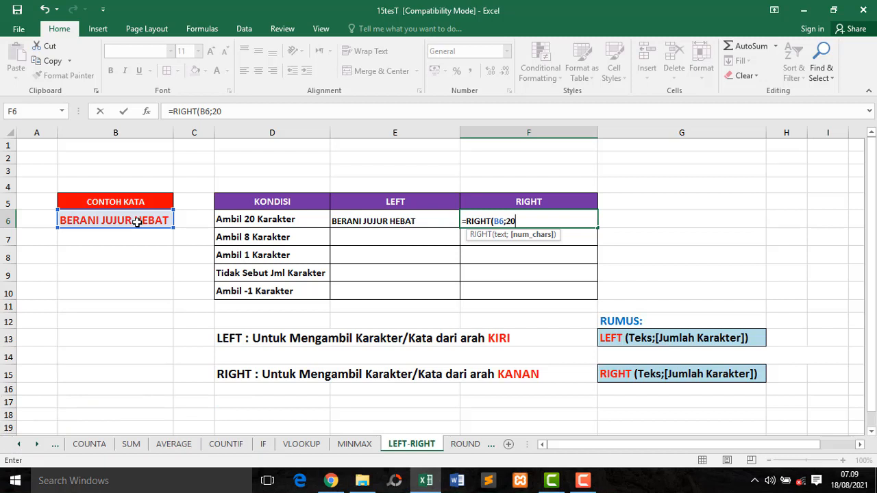
pyautogui.write(')')
pyautogui.press('Return')
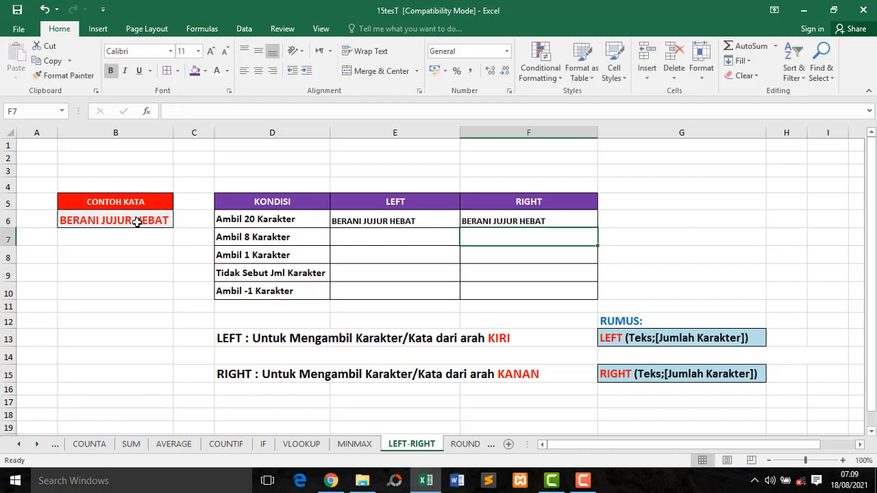
# Step: Enter =LEFT(B6;8) in E7 for the Ambil 8 Karakter condition and check the resulting formula
pyautogui.click(363, 239)
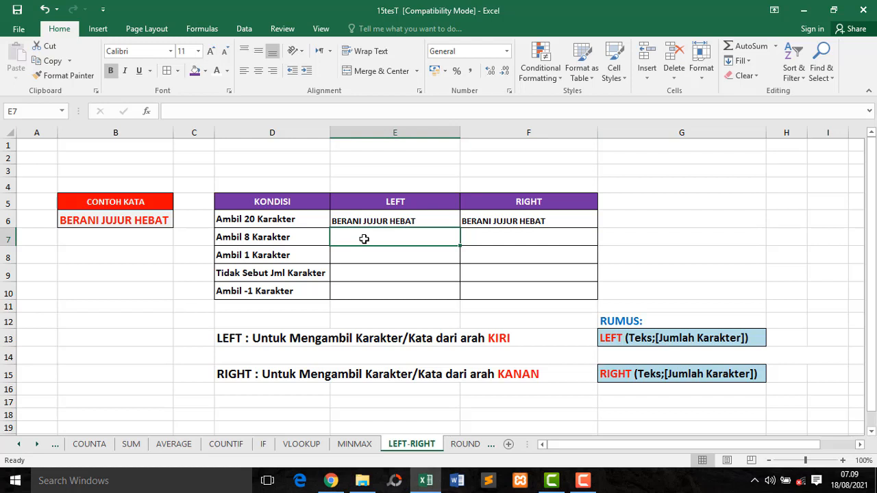
pyautogui.write('=')
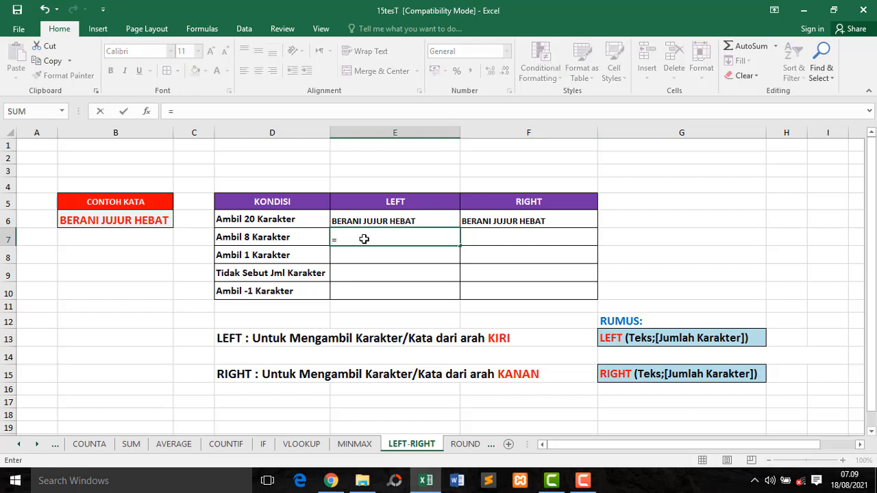
pyautogui.write('lef')
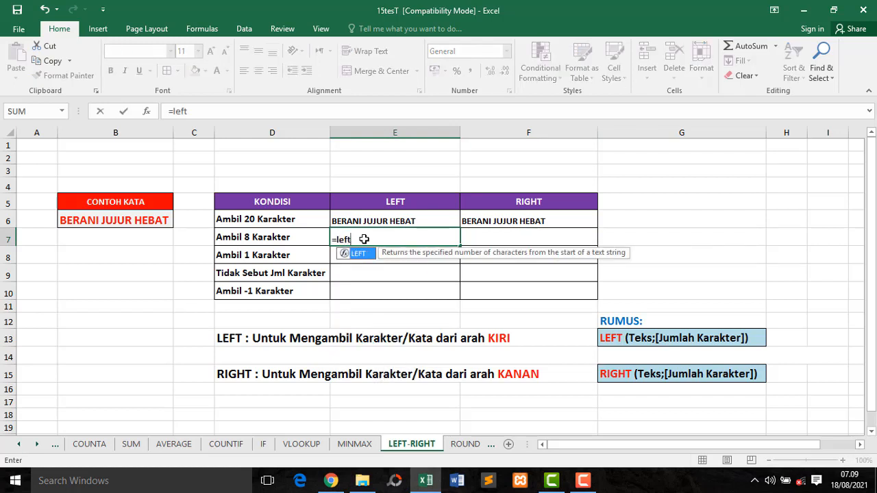
pyautogui.write('t')
pyautogui.press('Tab')
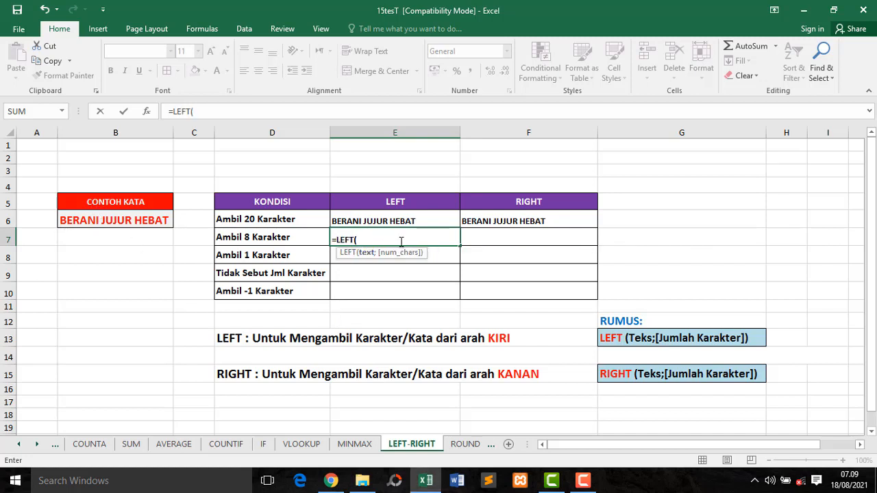
pyautogui.click(134, 215)
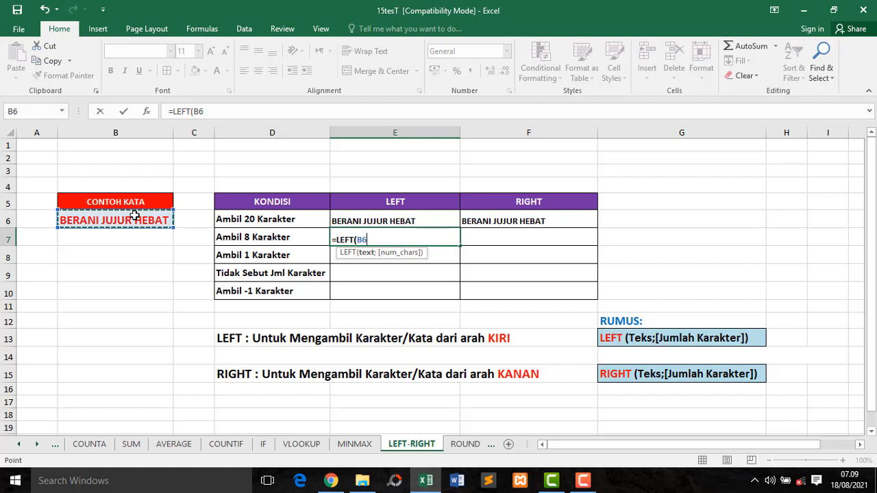
pyautogui.write(';8')
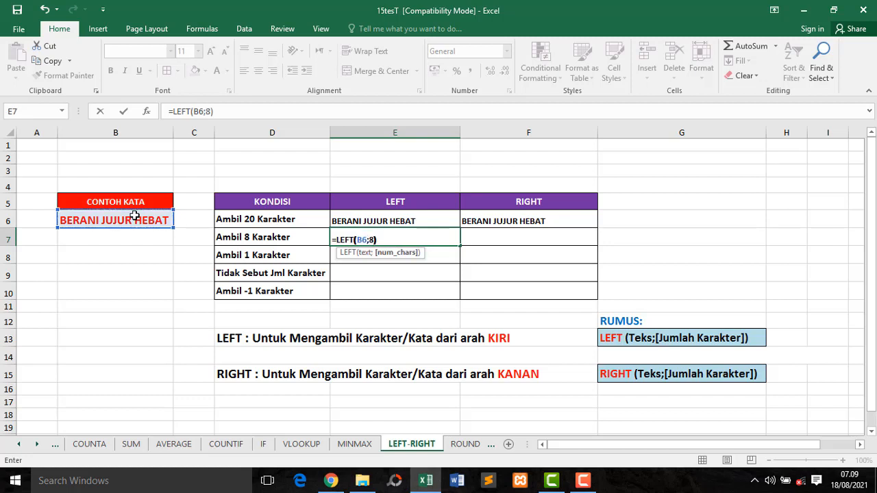
pyautogui.press('Return')
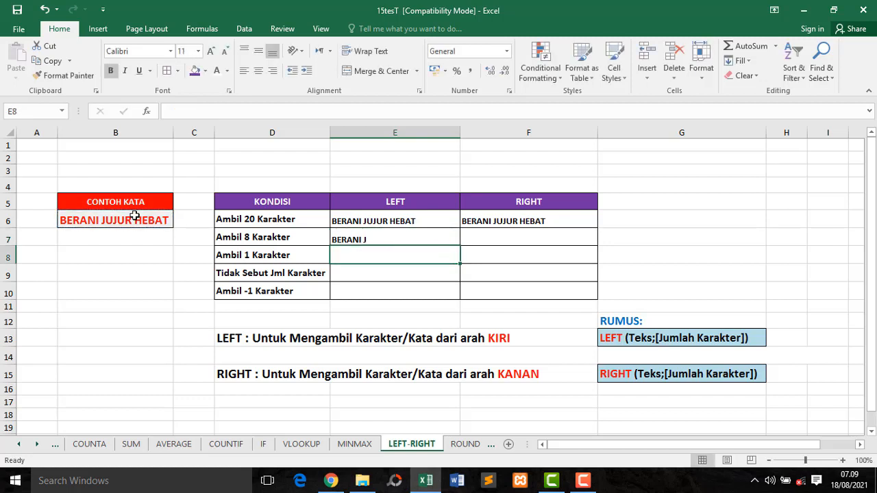
pyautogui.click(359, 238)
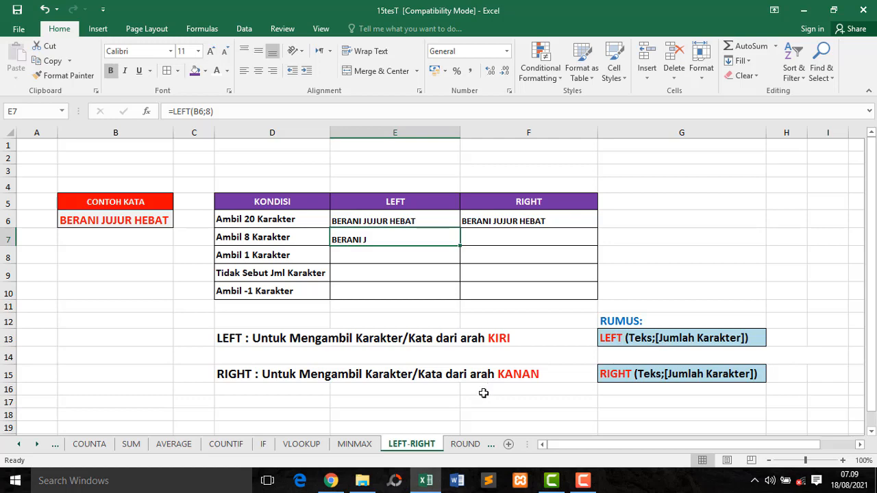
# Step: Open the ROUND sheet and review the ROUND, ROUNDUP and ROUNDDOWN explanations in C11 to C13
pyautogui.click(487, 446)
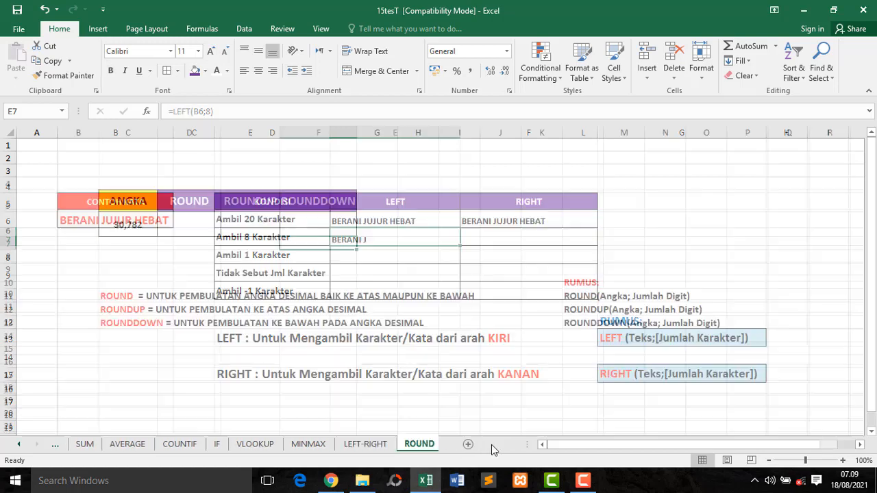
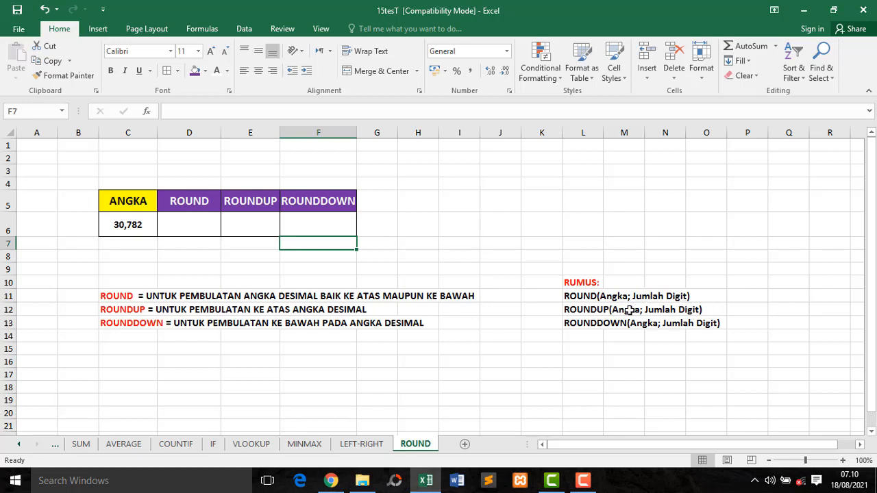
pyautogui.click(120, 310)
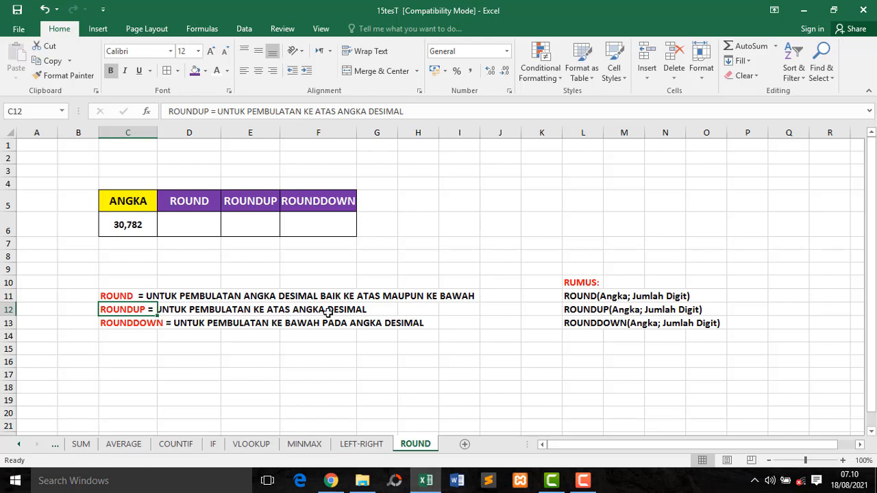
pyautogui.click(148, 320)
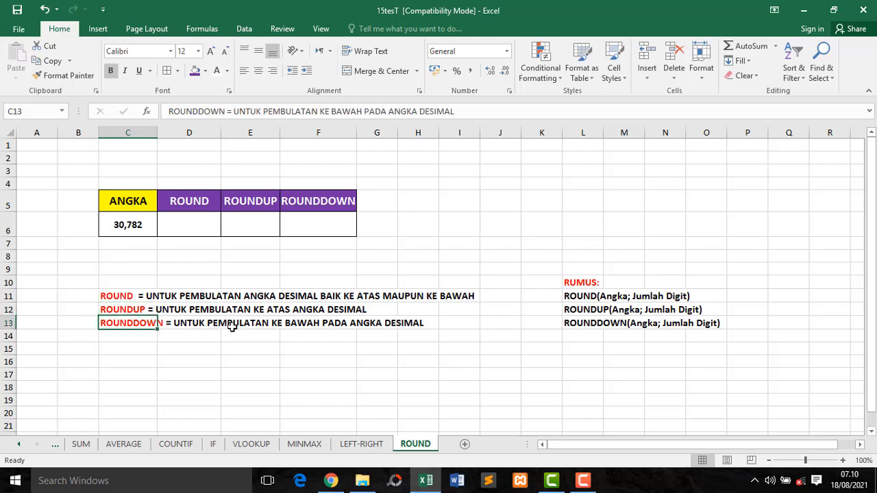
pyautogui.click(415, 324)
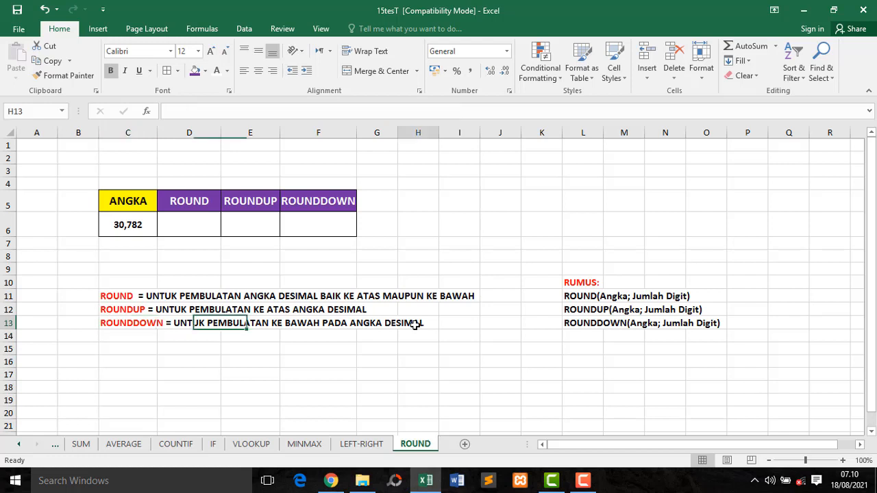
pyautogui.click(127, 295)
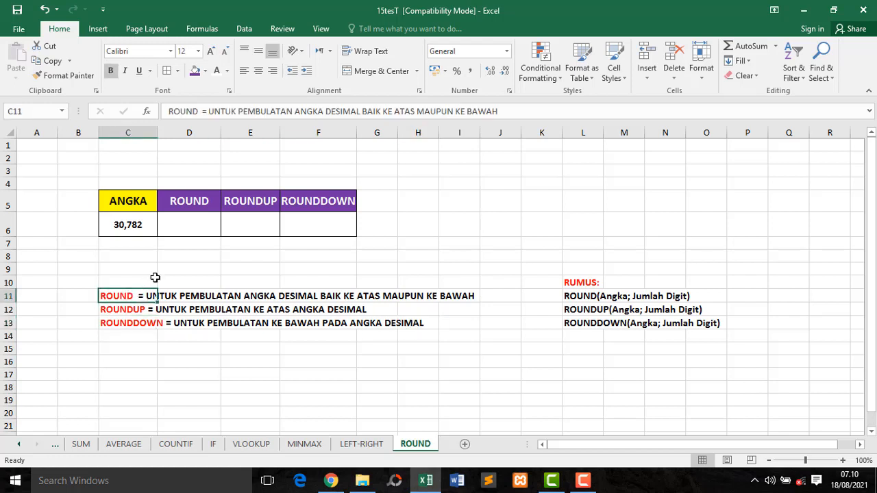
# Step: Enter =ROUND(C6;1) in D6 to round the ANGKA value to one decimal, and compare it with C6
pyautogui.click(184, 221)
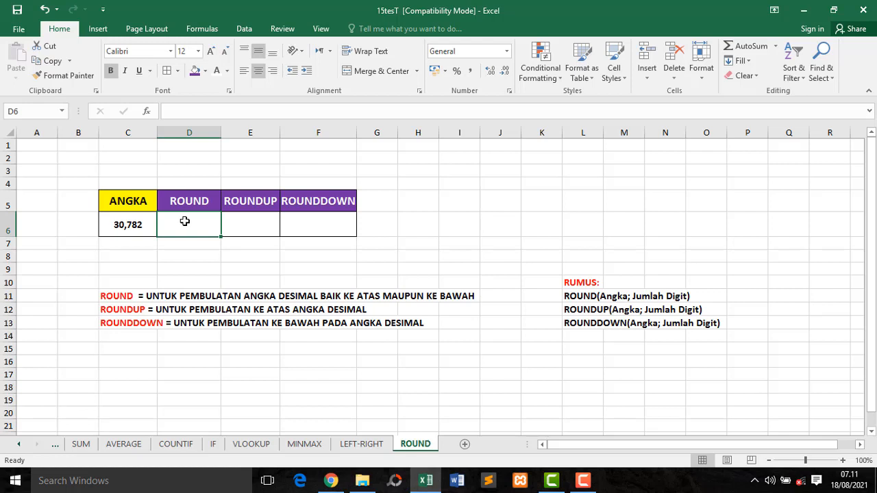
pyautogui.write('=')
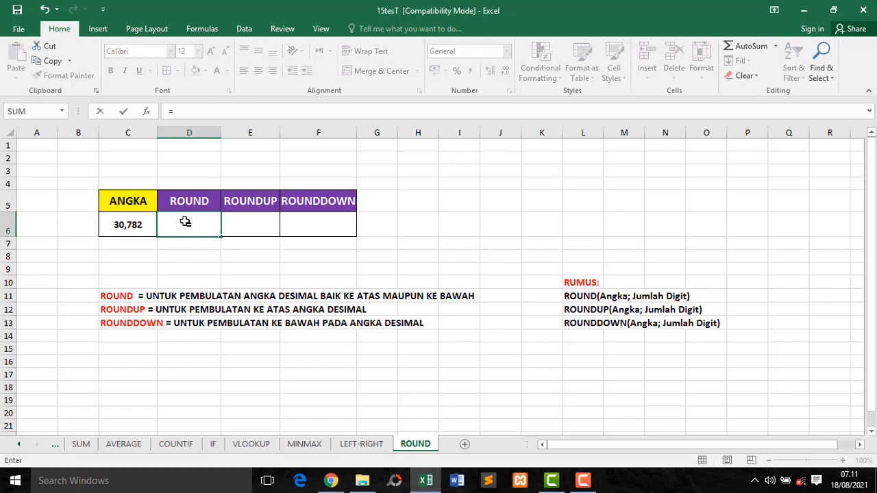
pyautogui.write('round')
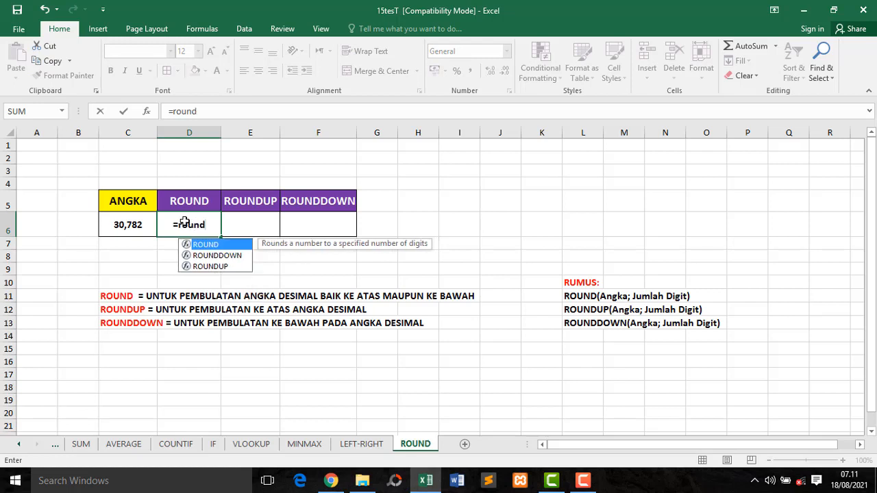
pyautogui.doubleClick(203, 245)
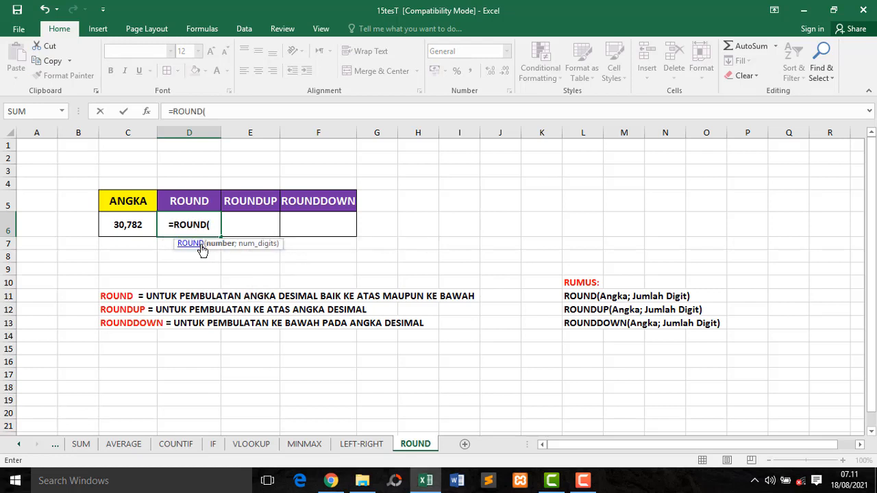
pyautogui.click(142, 231)
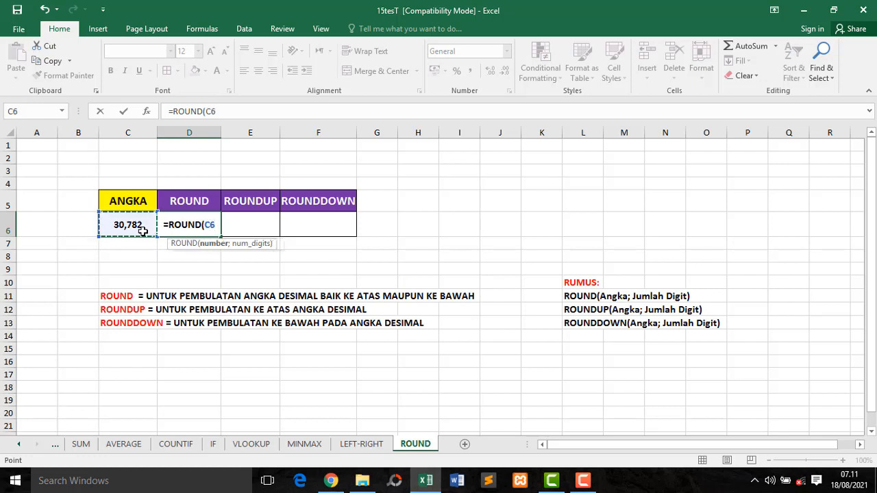
pyautogui.write(';')
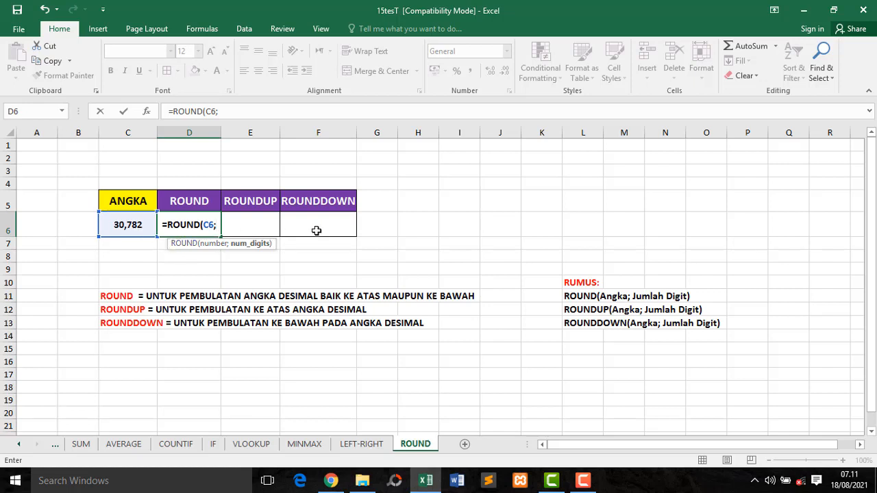
pyautogui.write('1')
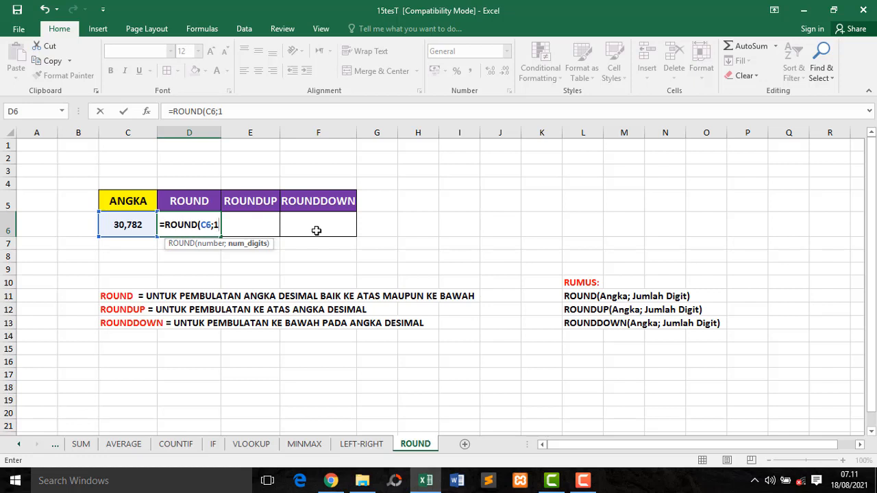
pyautogui.write(')')
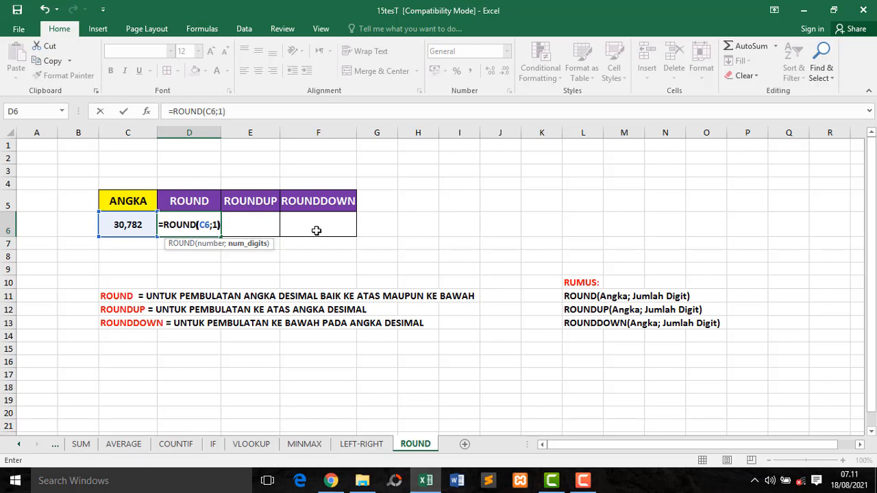
pyautogui.press('Return')
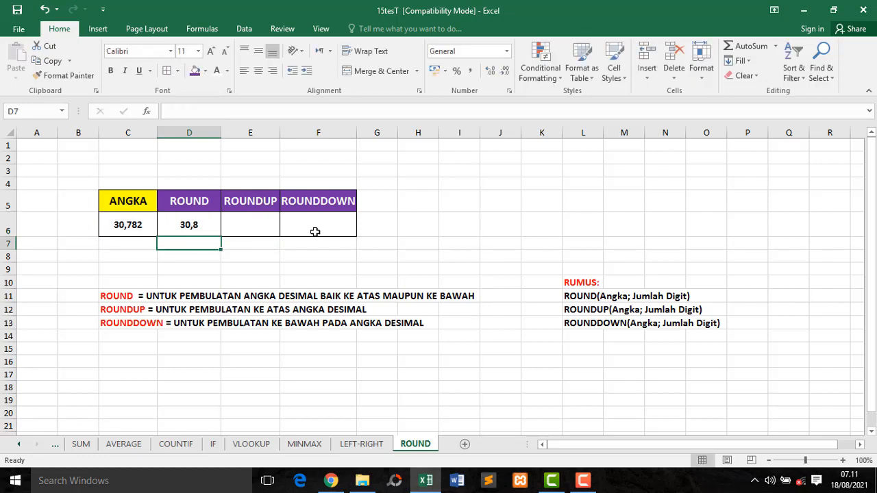
pyautogui.click(207, 231)
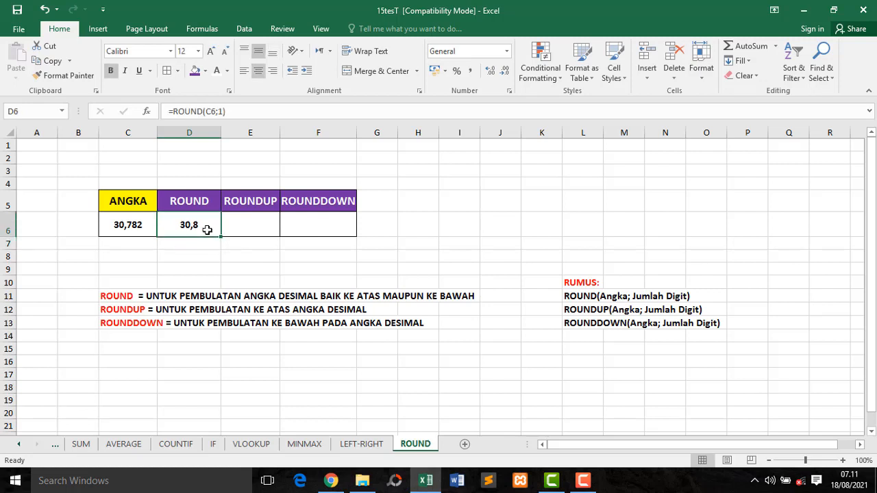
pyautogui.click(130, 227)
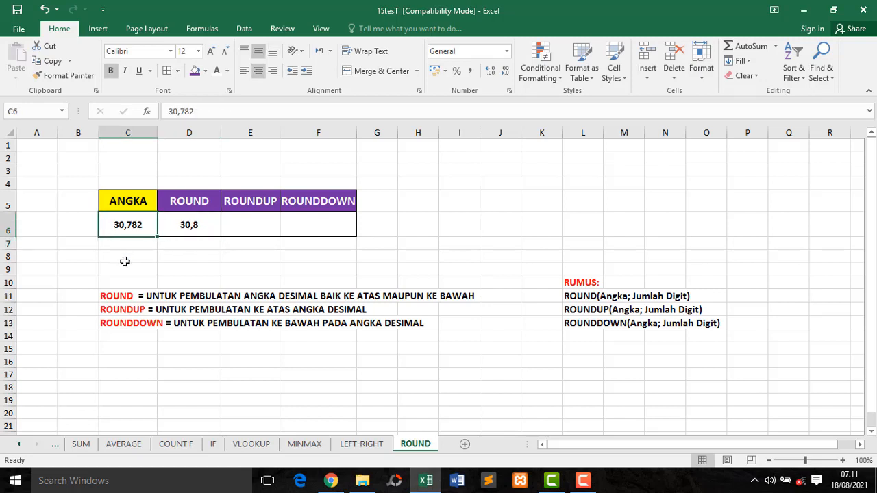
# Step: Enter =ROUNDUP(C6;2) in E6 to round the ANGKA value up to two decimals
pyautogui.click(244, 232)
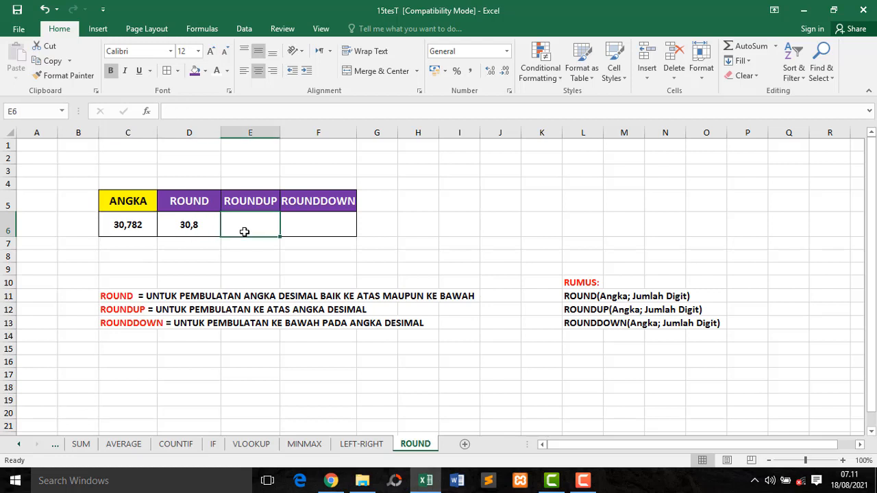
pyautogui.write('=')
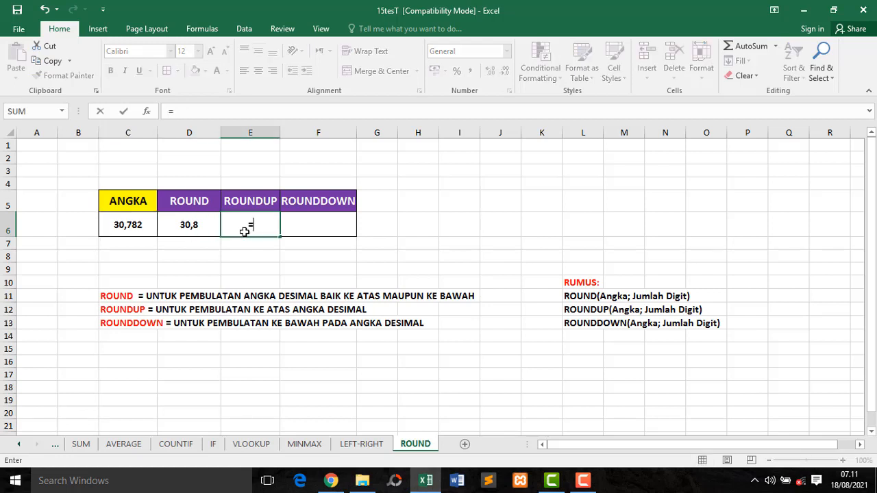
pyautogui.write('round')
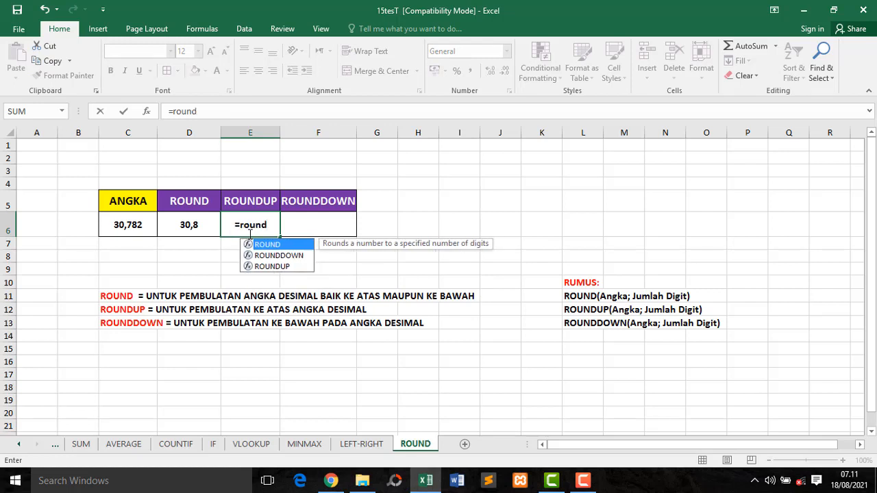
pyautogui.doubleClick(268, 267)
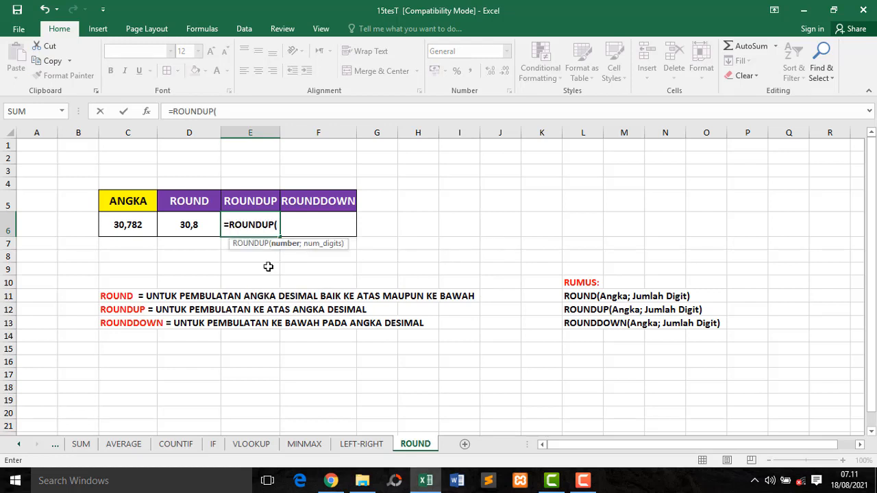
pyautogui.click(136, 228)
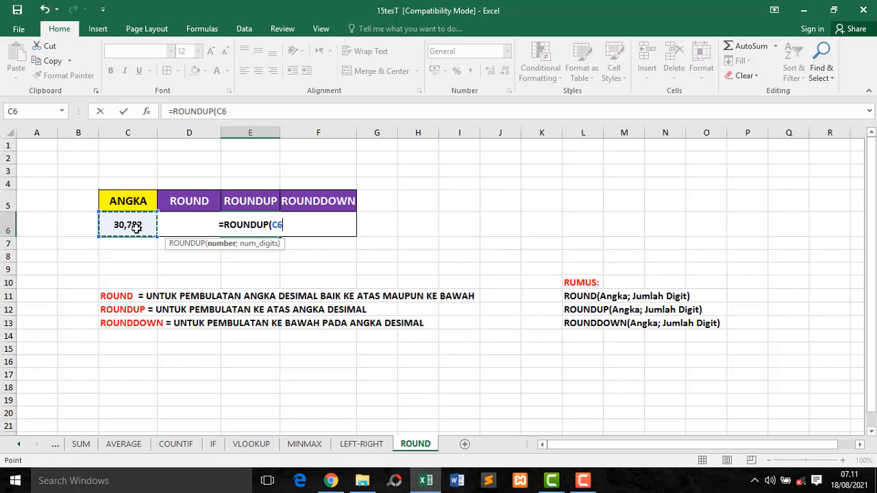
pyautogui.write(';')
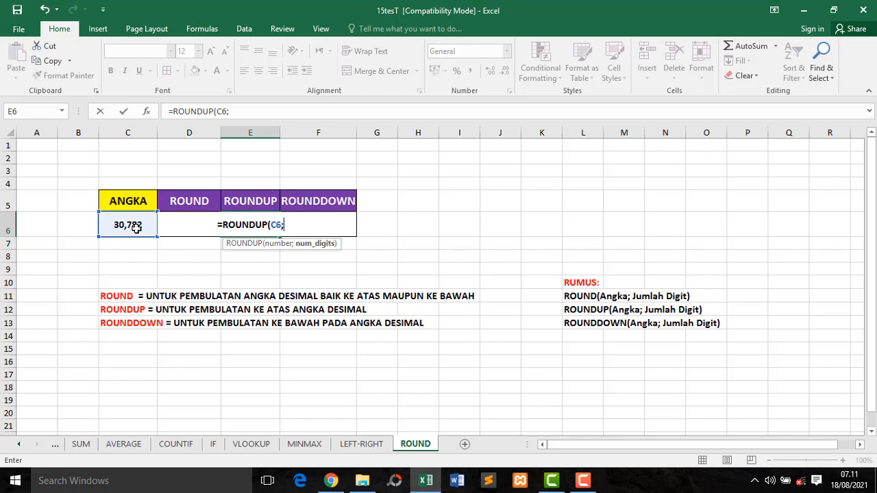
pyautogui.write('2')
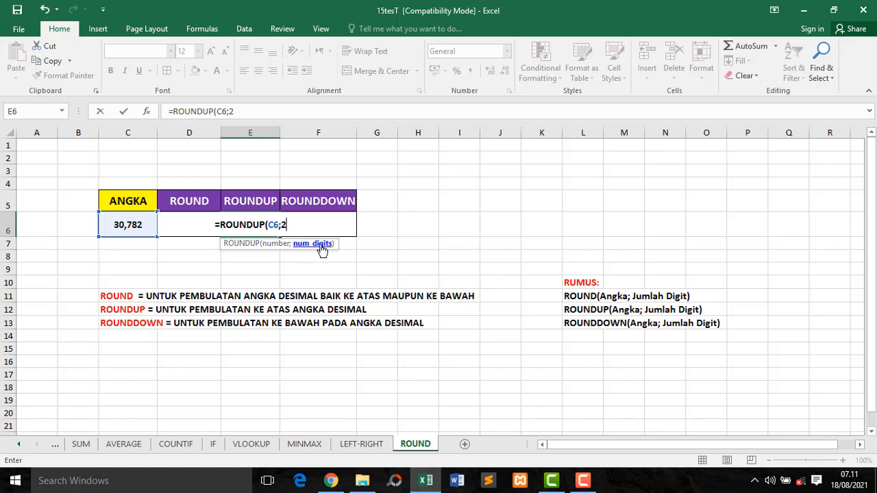
pyautogui.write(')')
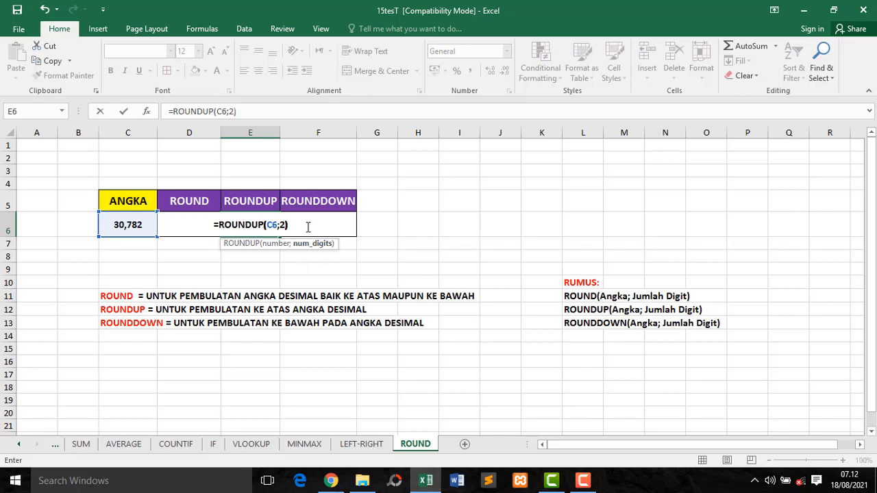
pyautogui.press('Return')
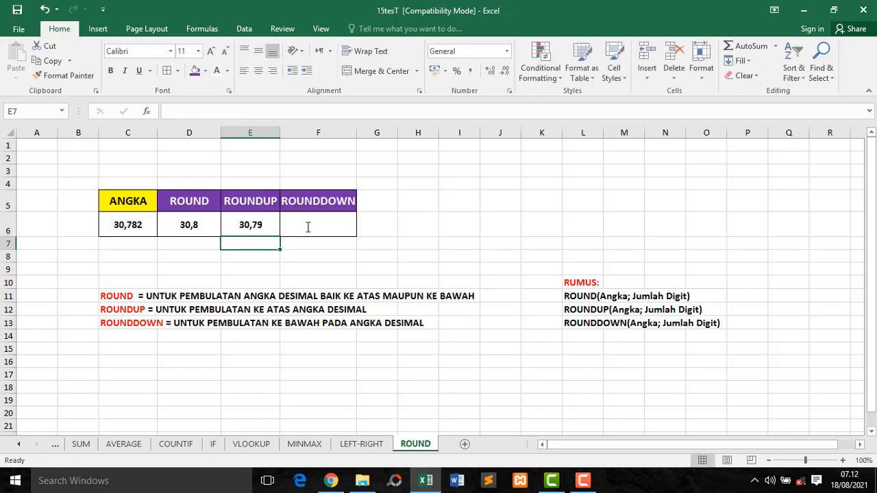
# Step: Enter =ROUNDDOWN(C6;2) in F6 to round the ANGKA value down to two decimals, and compare it with the ROUNDUP formula in E6
pyautogui.click(307, 227)
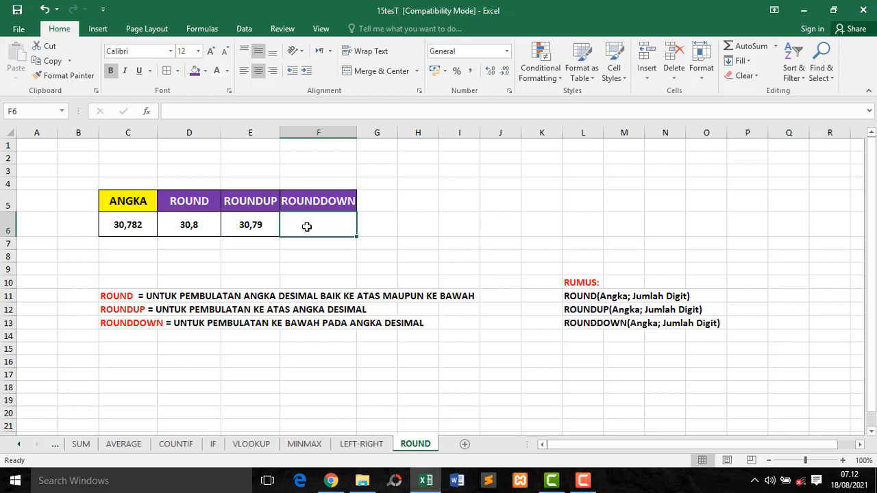
pyautogui.write('=')
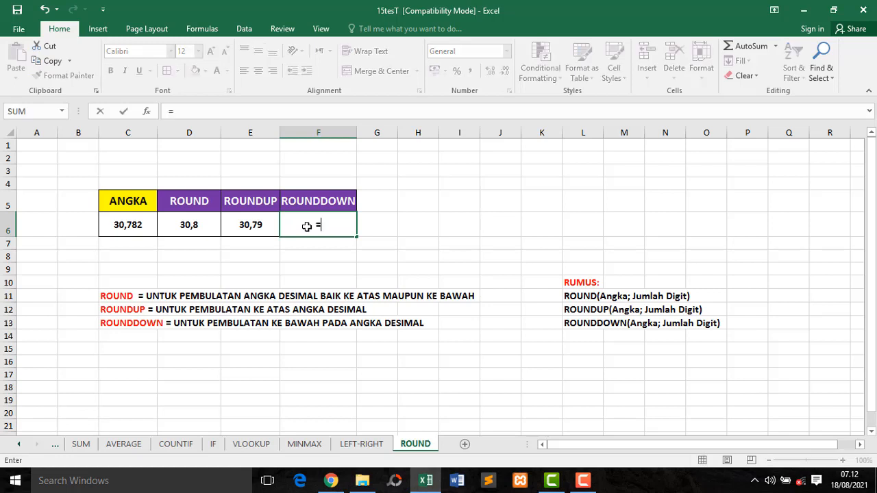
pyautogui.write('roun')
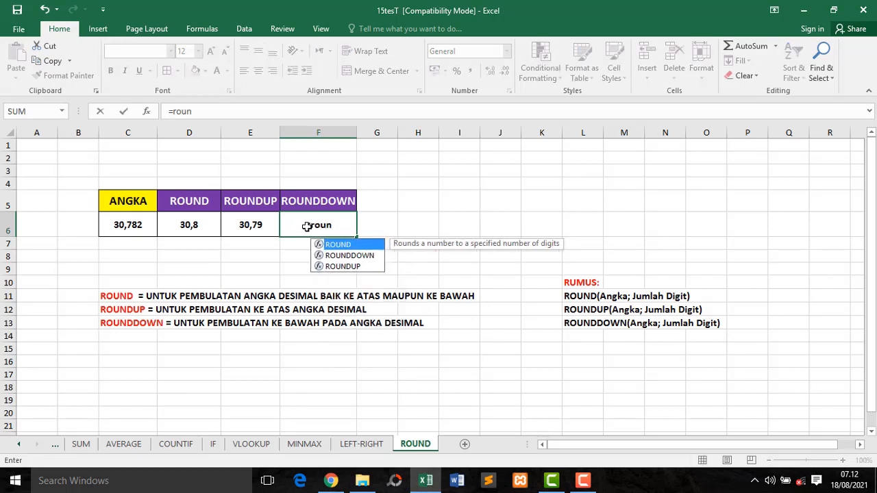
pyautogui.doubleClick(332, 255)
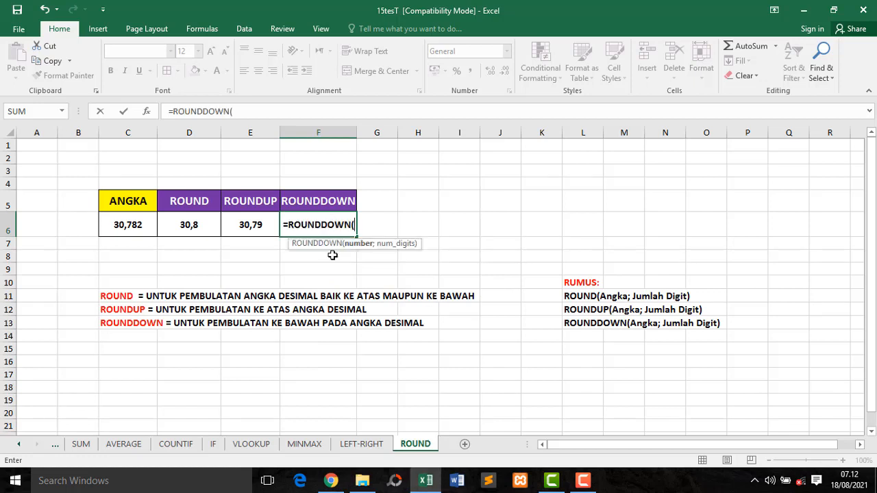
pyautogui.click(130, 231)
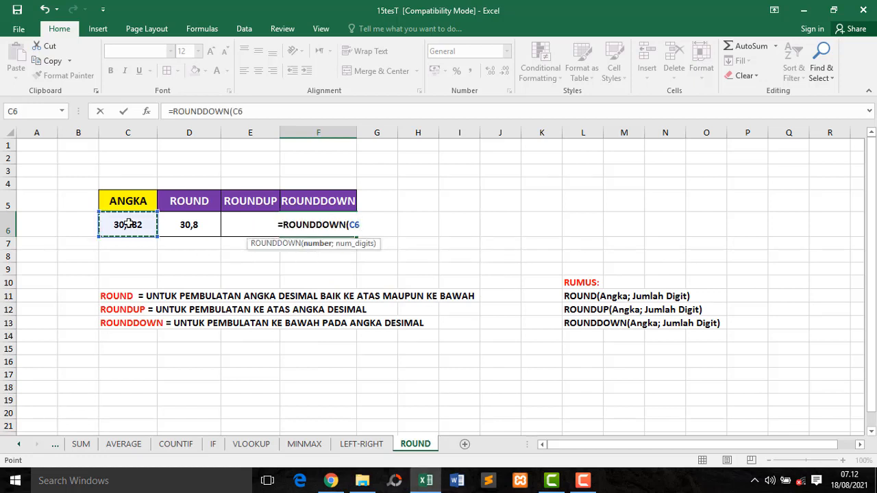
pyautogui.write(';')
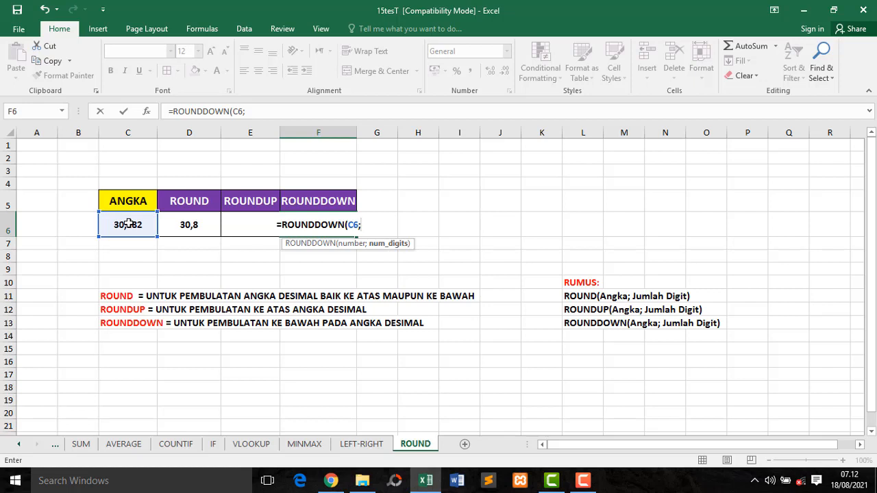
pyautogui.write('2')
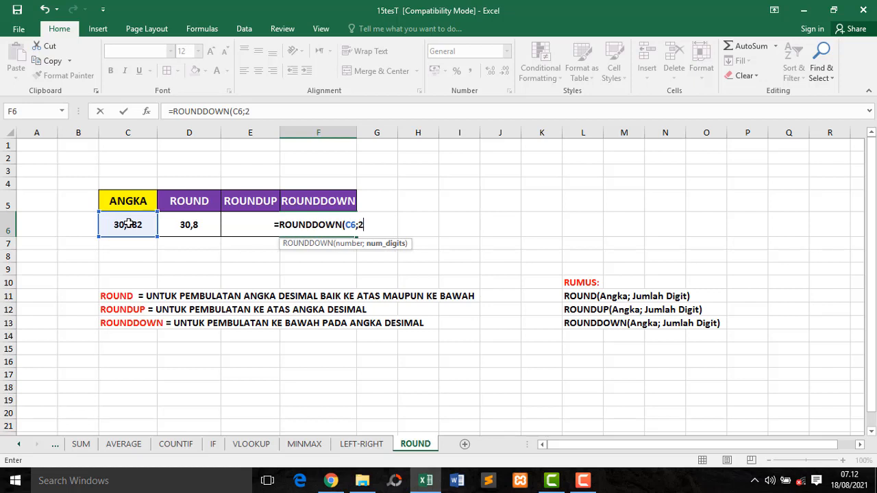
pyautogui.write(')')
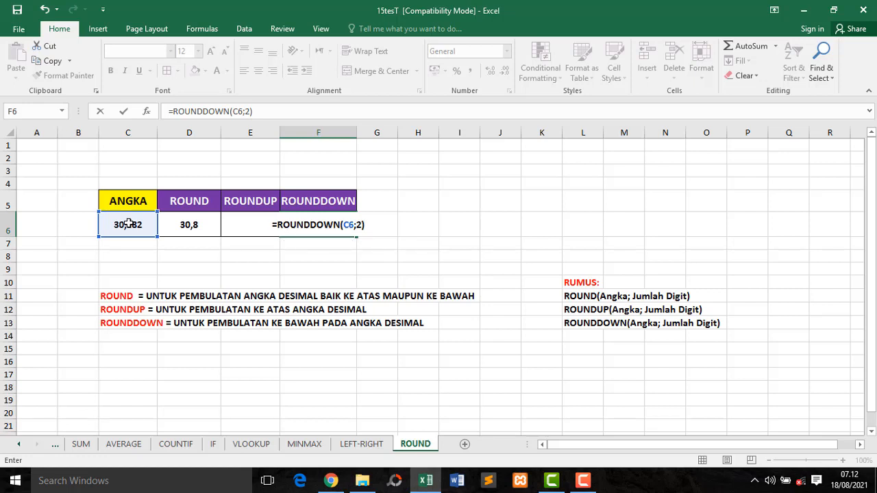
pyautogui.press('Return')
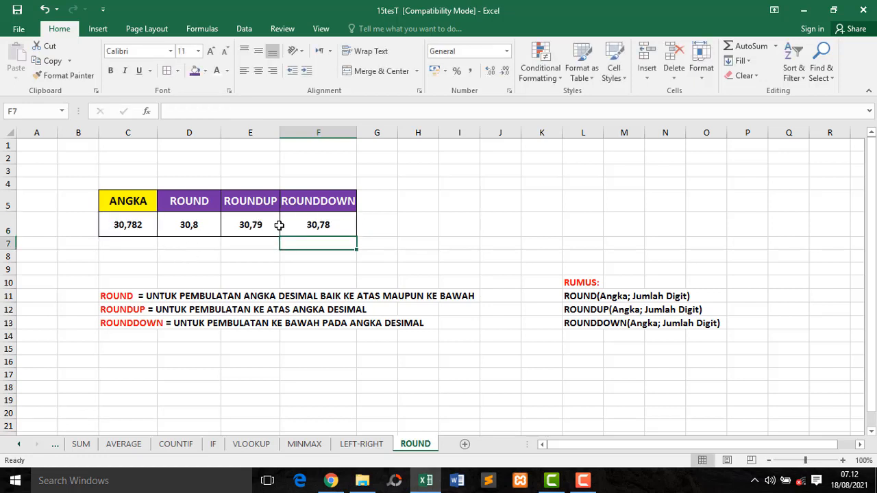
pyautogui.click(309, 222)
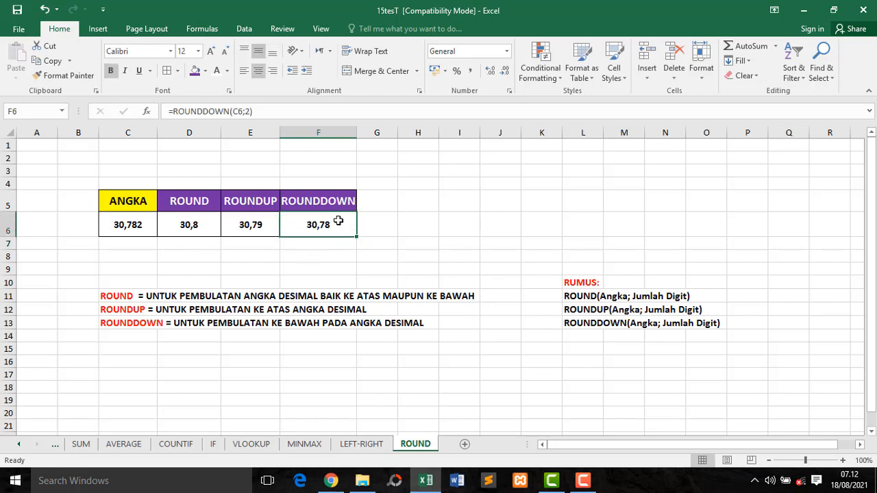
pyautogui.click(266, 225)
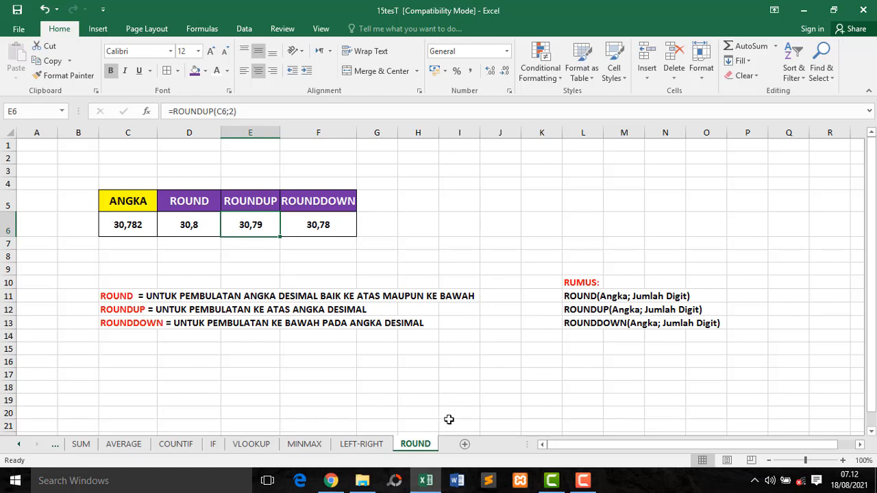
pyautogui.click(384, 350)
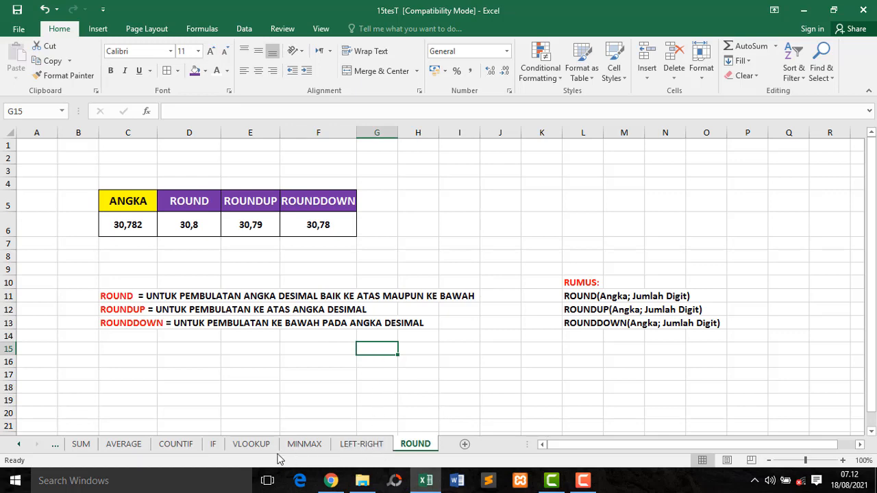
# Step: Go back to the LOWER sheet and review the completed formula examples sheet by sheet up to VLOOKUP
pyautogui.click(55, 447)
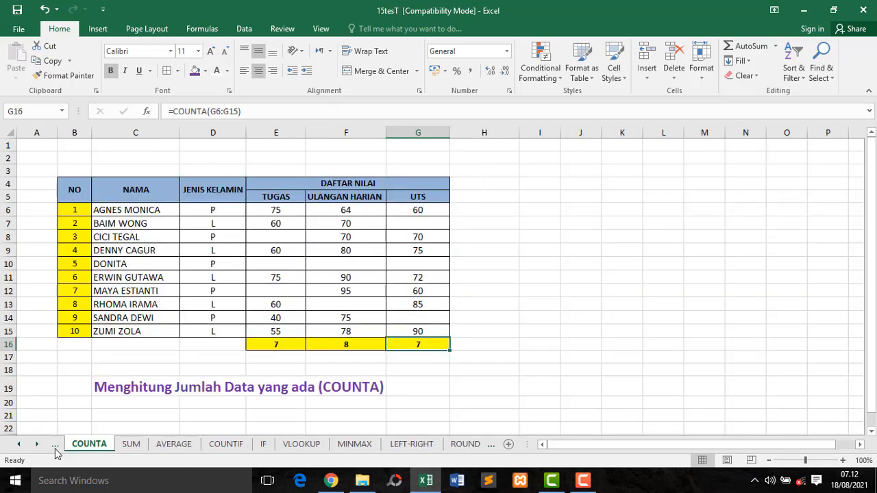
pyautogui.click(55, 446)
pyautogui.click(56, 447)
pyautogui.click(55, 449)
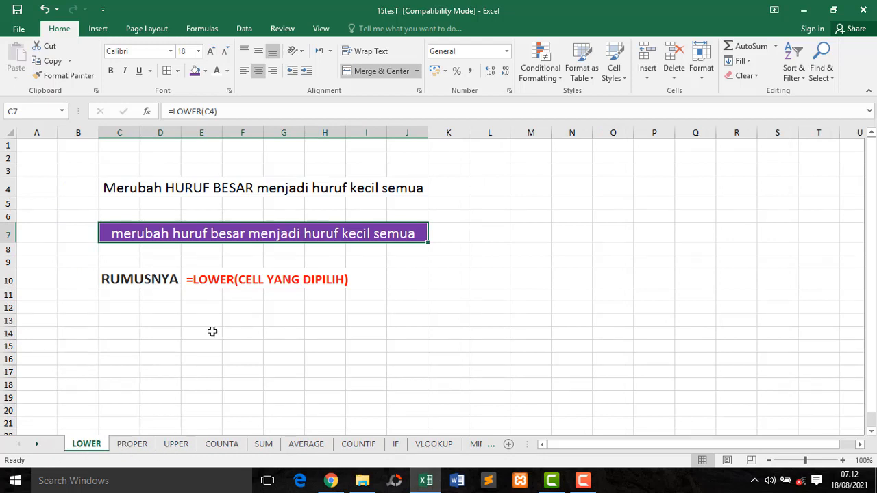
pyautogui.click(135, 446)
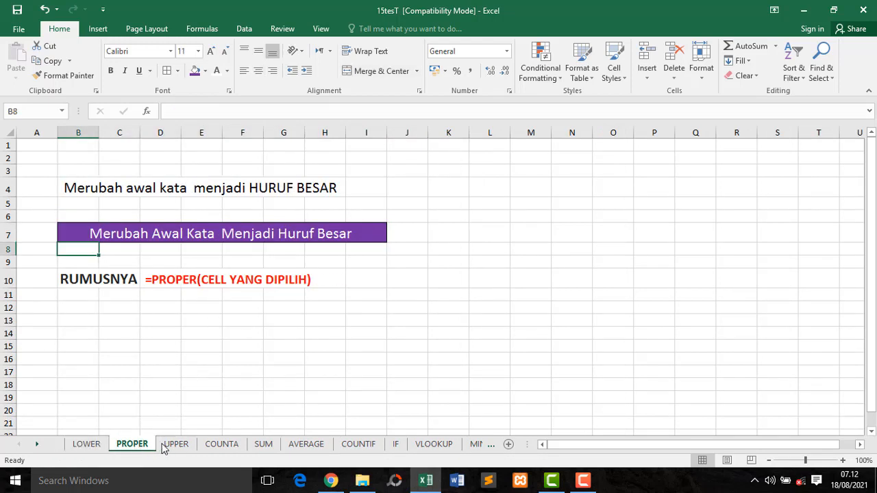
pyautogui.click(167, 446)
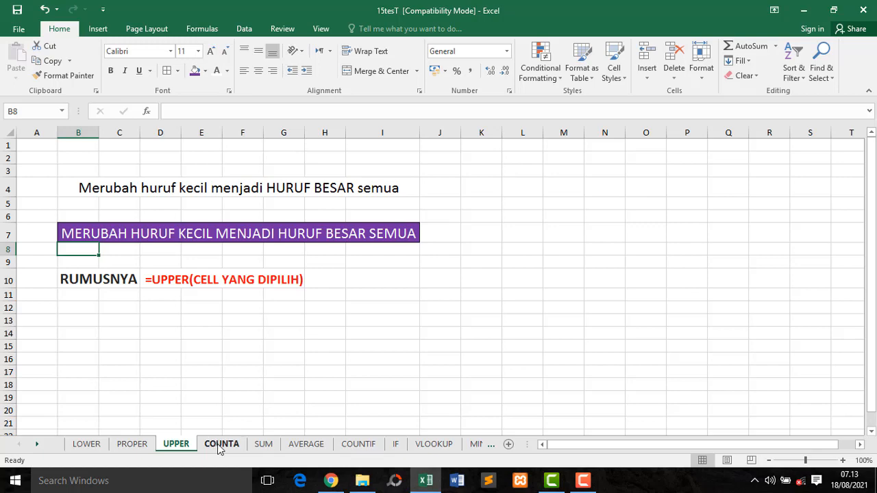
pyautogui.click(265, 445)
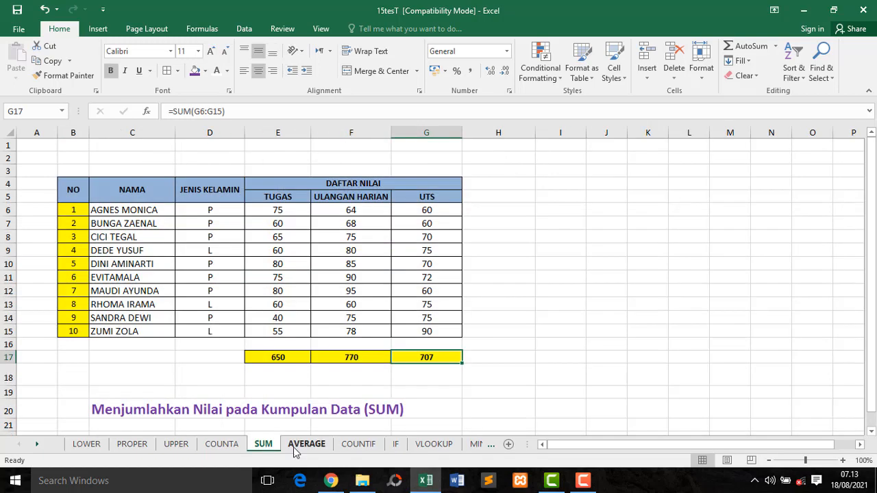
pyautogui.click(305, 447)
pyautogui.click(358, 445)
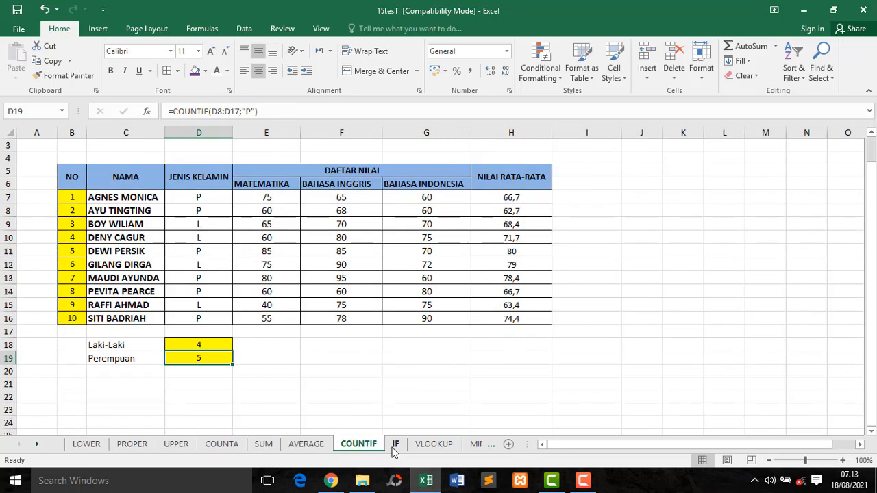
pyautogui.click(396, 445)
pyautogui.click(431, 447)
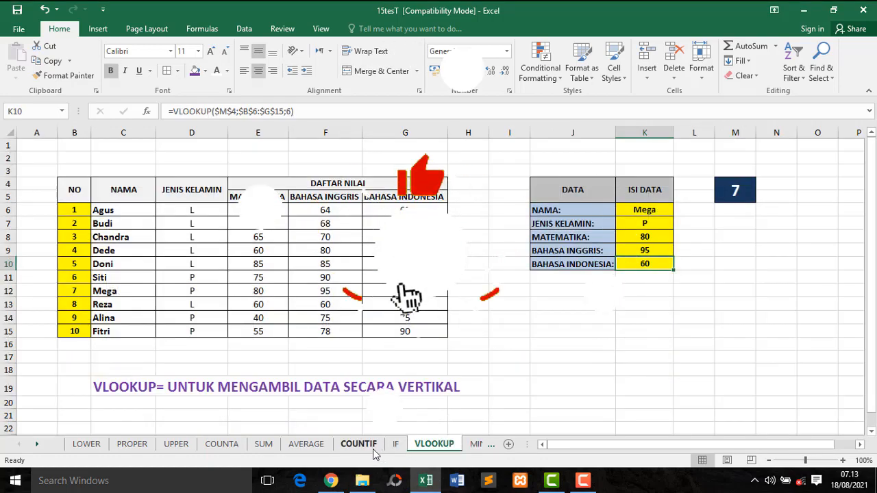
# Step: Revisit the COUNTIF, IF and AVERAGE sheets and end on the SUM sheet
pyautogui.click(375, 447)
pyautogui.click(396, 445)
pyautogui.click(305, 445)
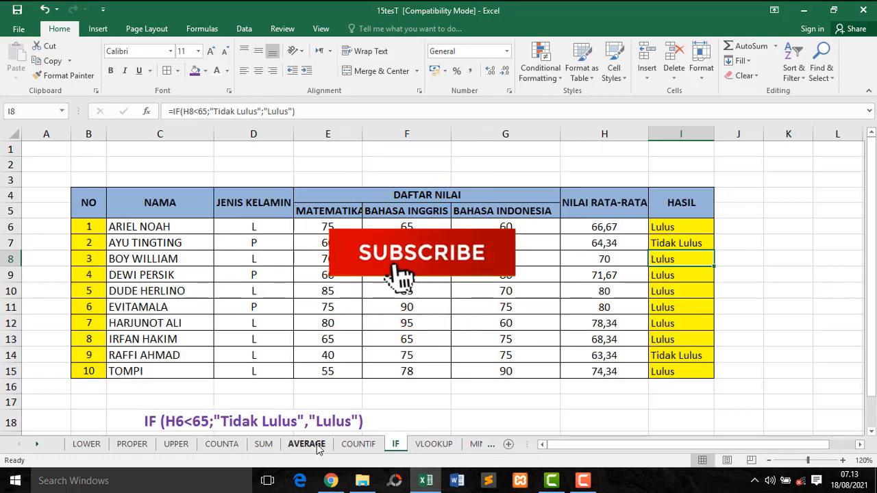
pyautogui.click(264, 445)
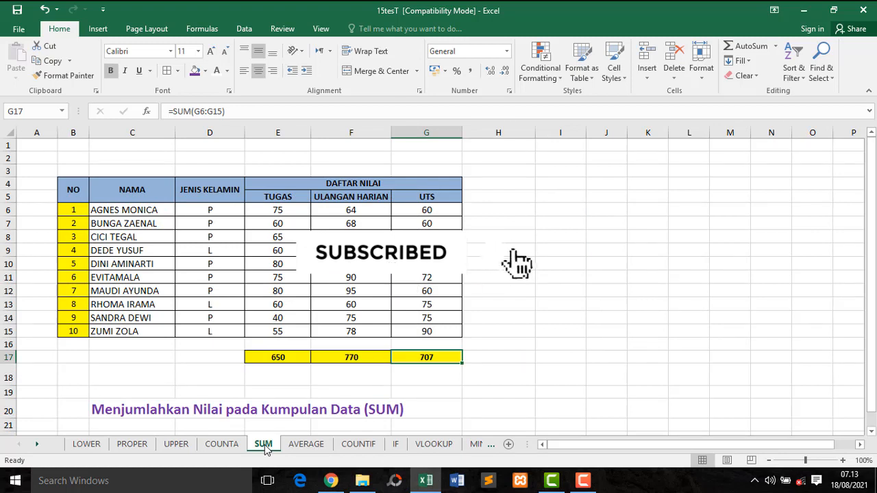